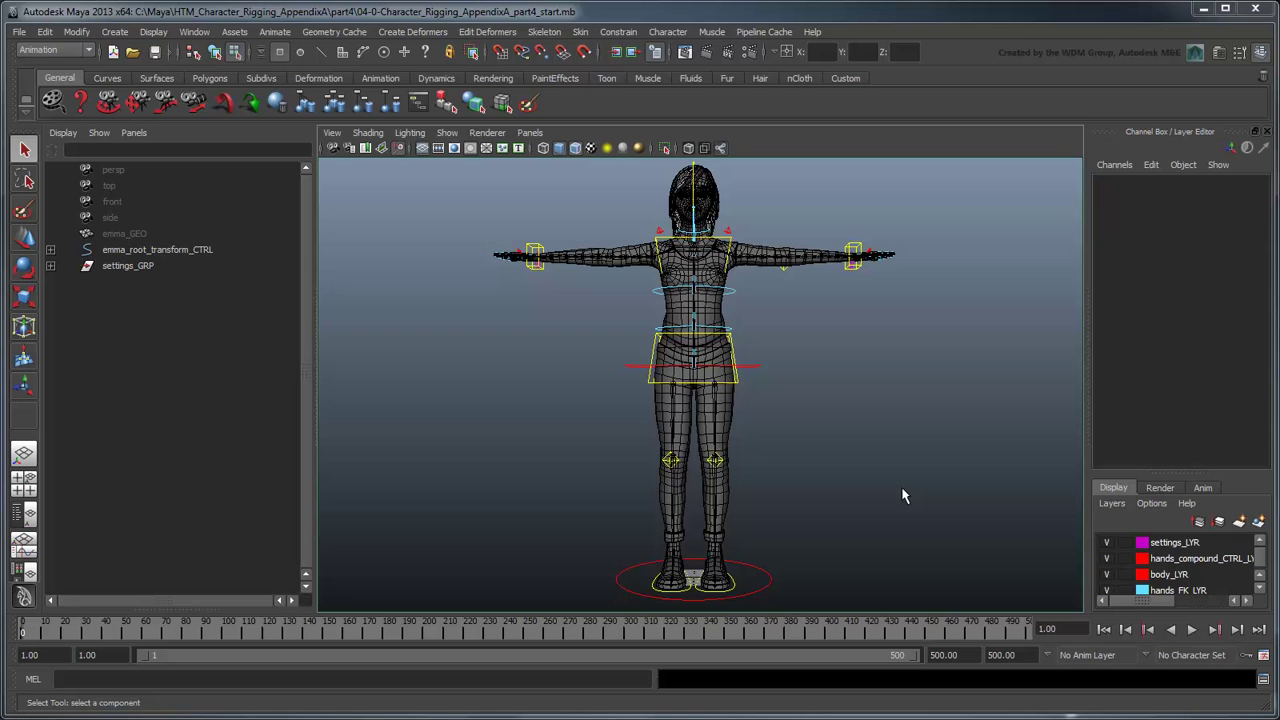
Step: Duplicate the leftThigh_FK_CTRL hierarchy inside leftLeg_FKConst_GRP
left_click(1263, 679)
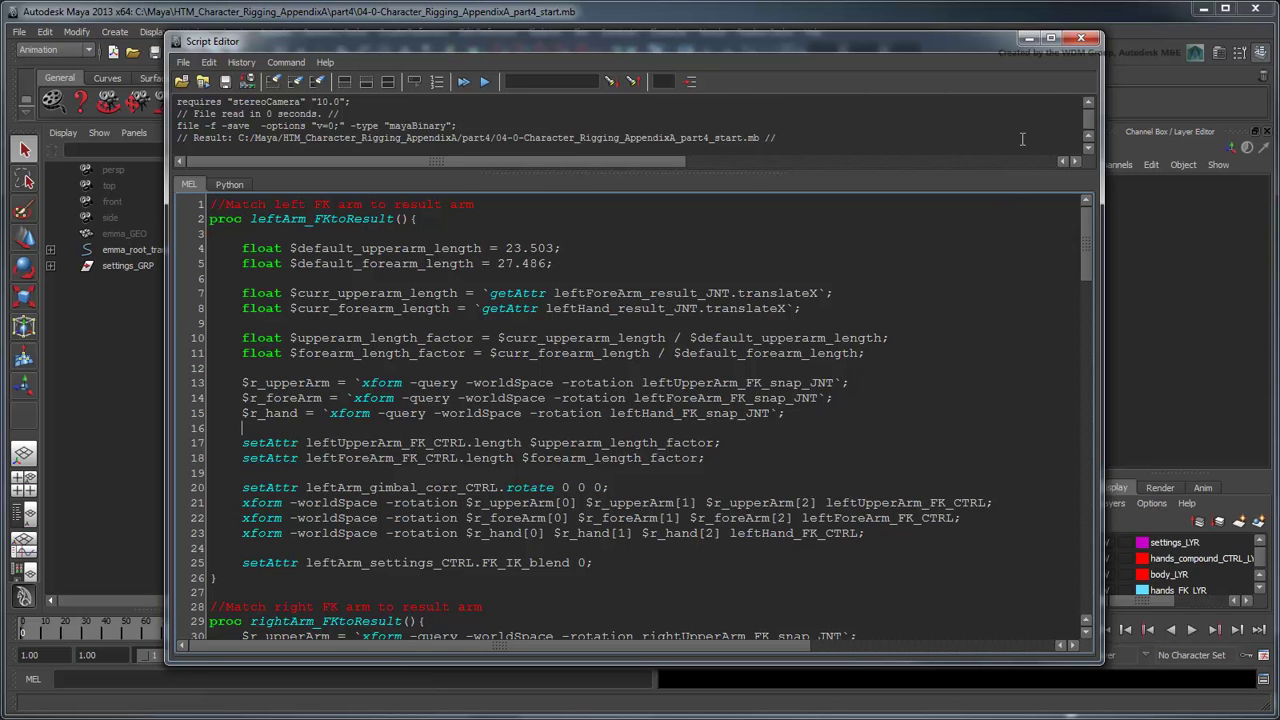
left_click(1029, 40)
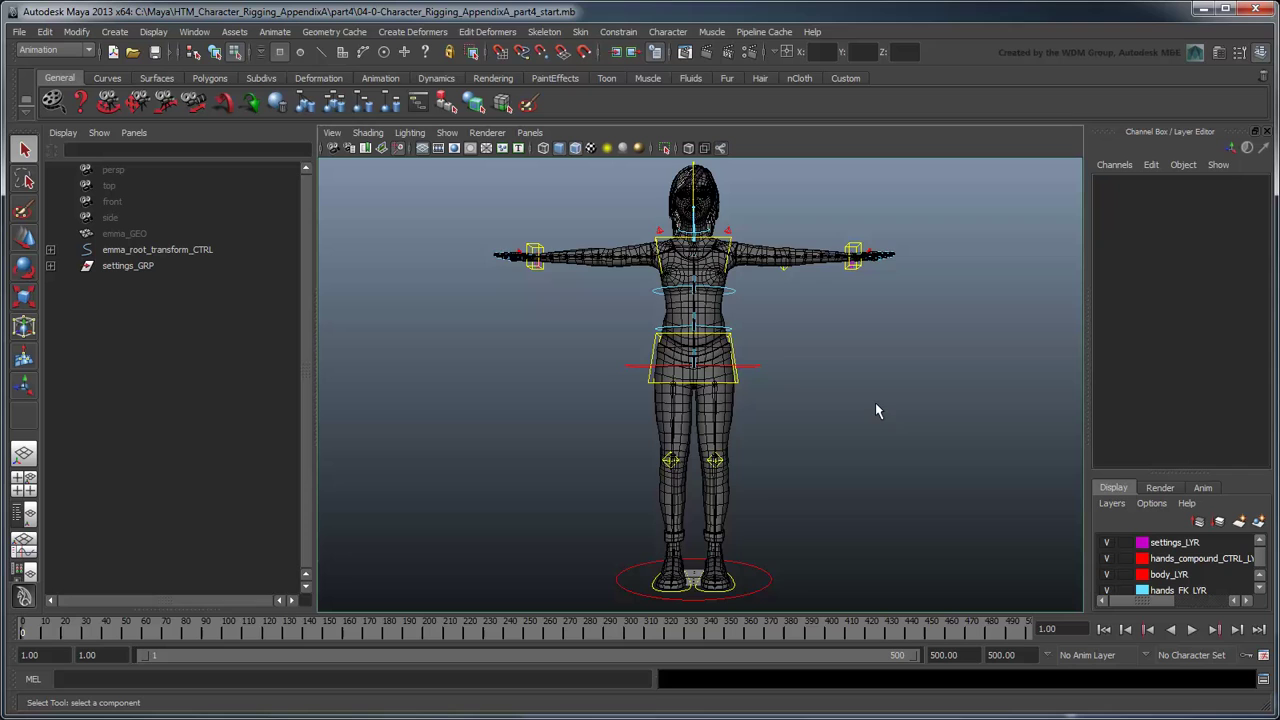
right_click_drag(877, 411, 880, 486, "alt")
middle_click_drag(880, 486, 895, 285, "alt")
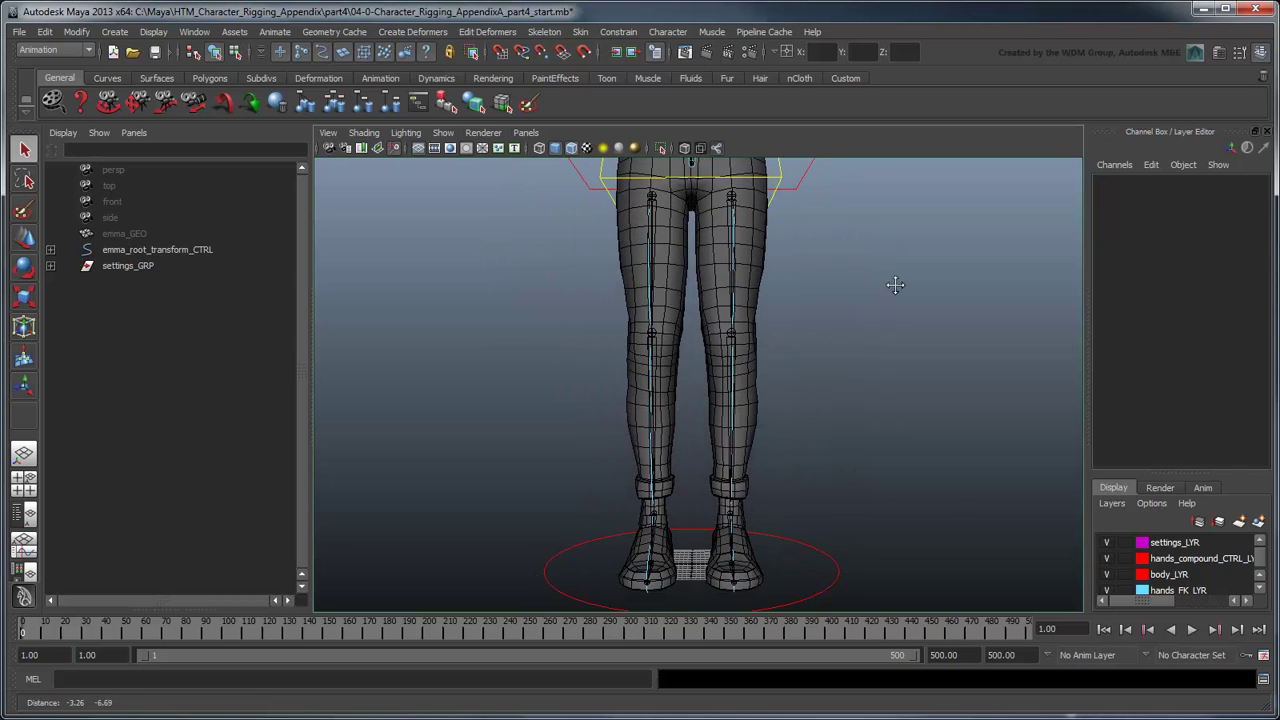
left_click(50, 249)
left_click(50, 361)
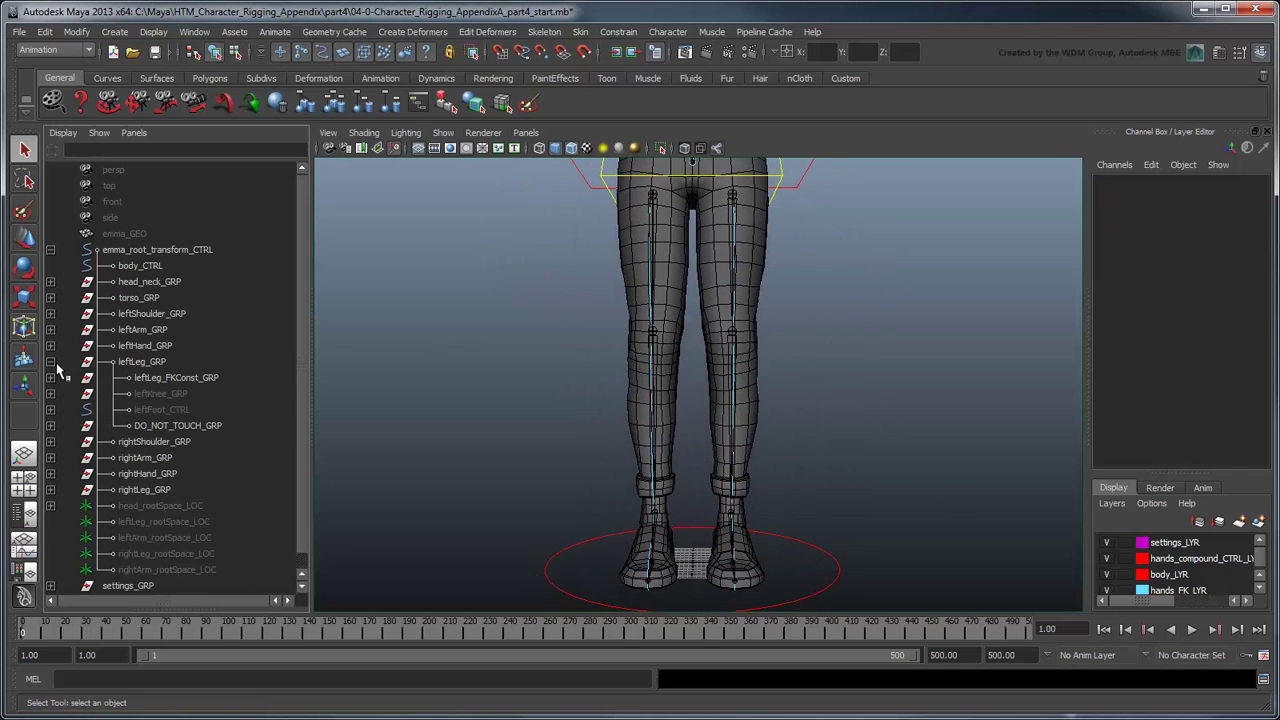
left_click(52, 378, "shift")
left_click(185, 393, "ctrl")
key("ctrl+d")
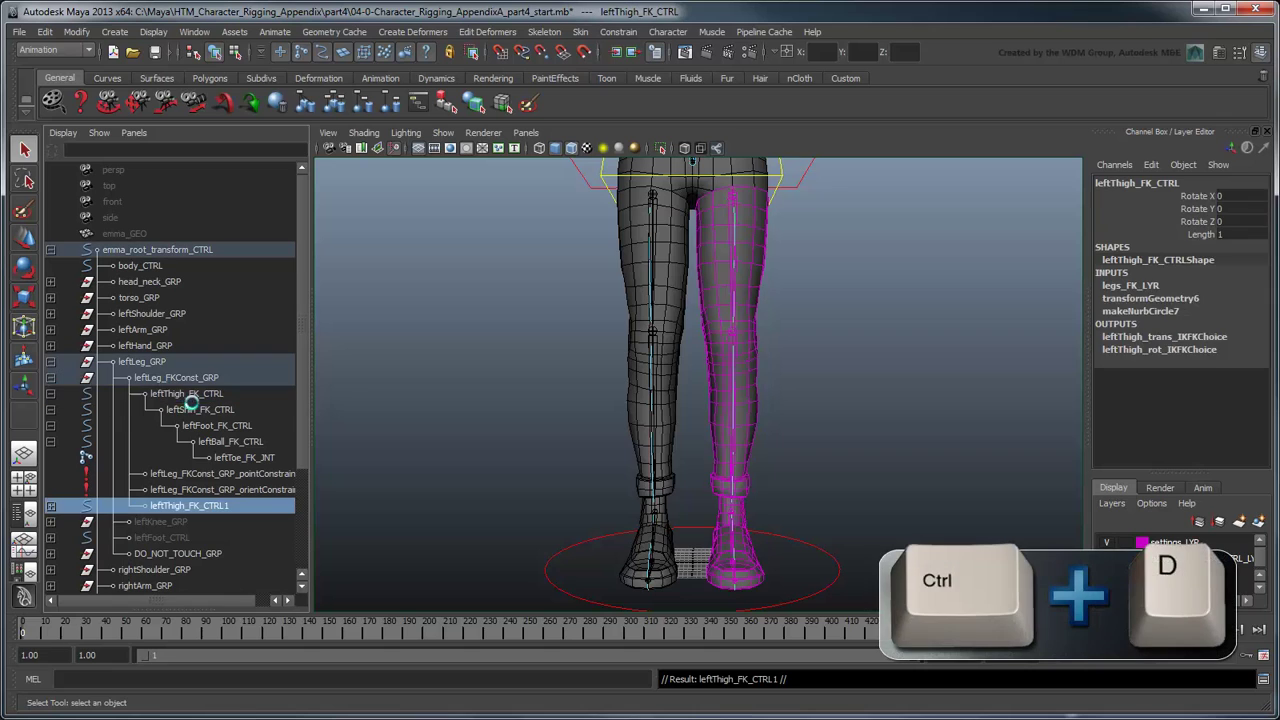
Step: Expand the duplicated thigh hierarchy and rename its top node leftThigh_FK_snap_JNT
left_click(51, 506, "shift")
scroll(242, 492, "down", 4)
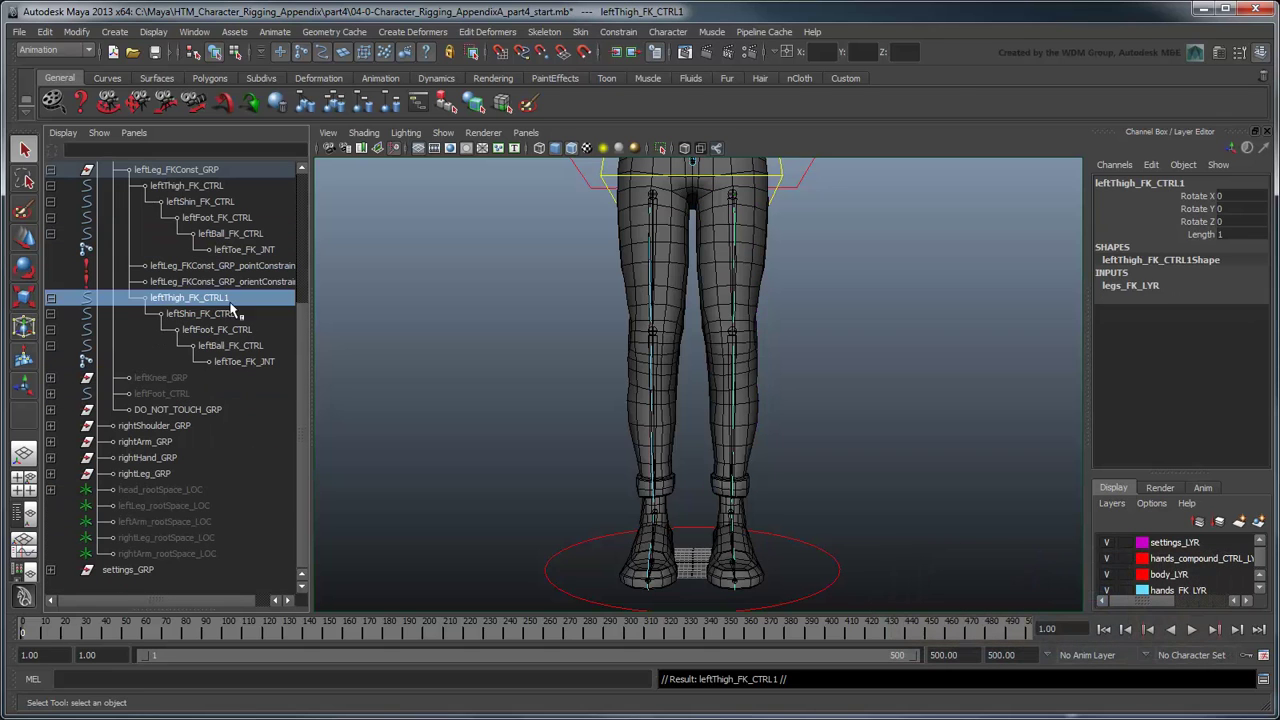
double_click(214, 297)
type("snap_JNT")
key("Return")
Step: Rename the duplicated shin and foot controls leftShin_FK_snap_JNT and leftFoot_FK_snap_JNT
left_click(200, 313)
double_click(214, 313)
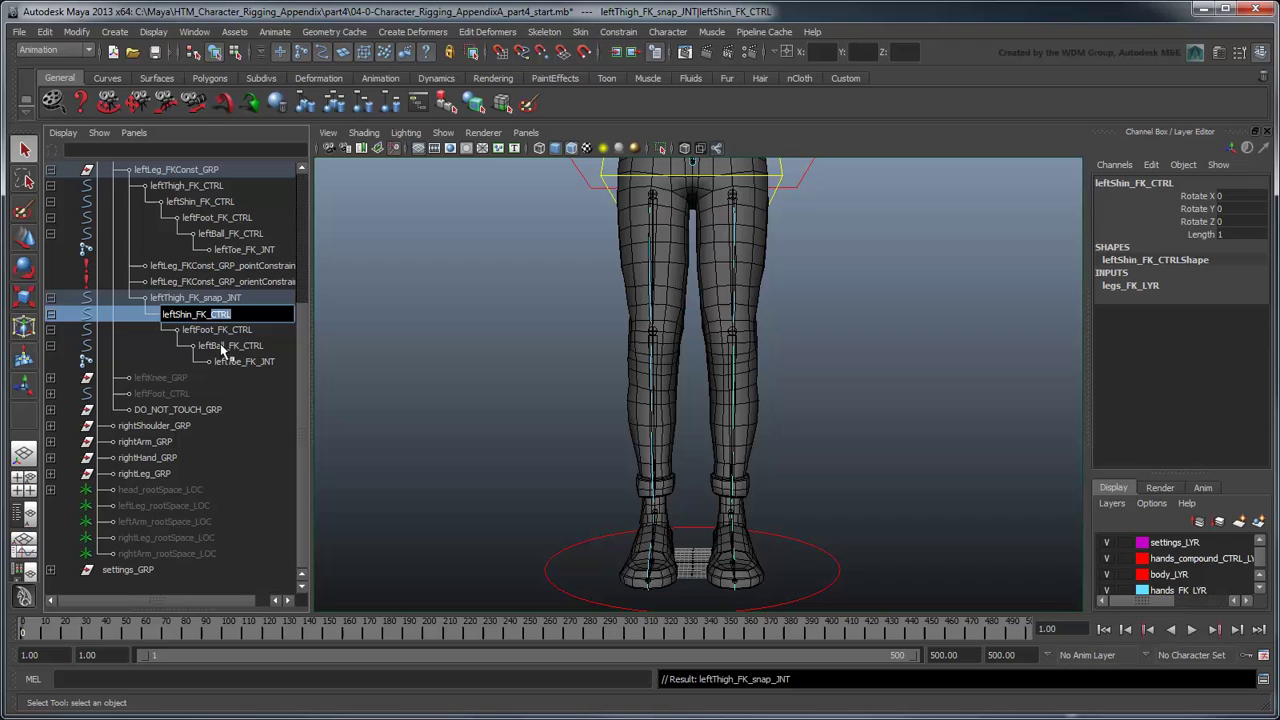
type("snap_JNT")
key("Return")
left_click(230, 330)
double_click(234, 330)
type("snap_JNT")
key("Return")
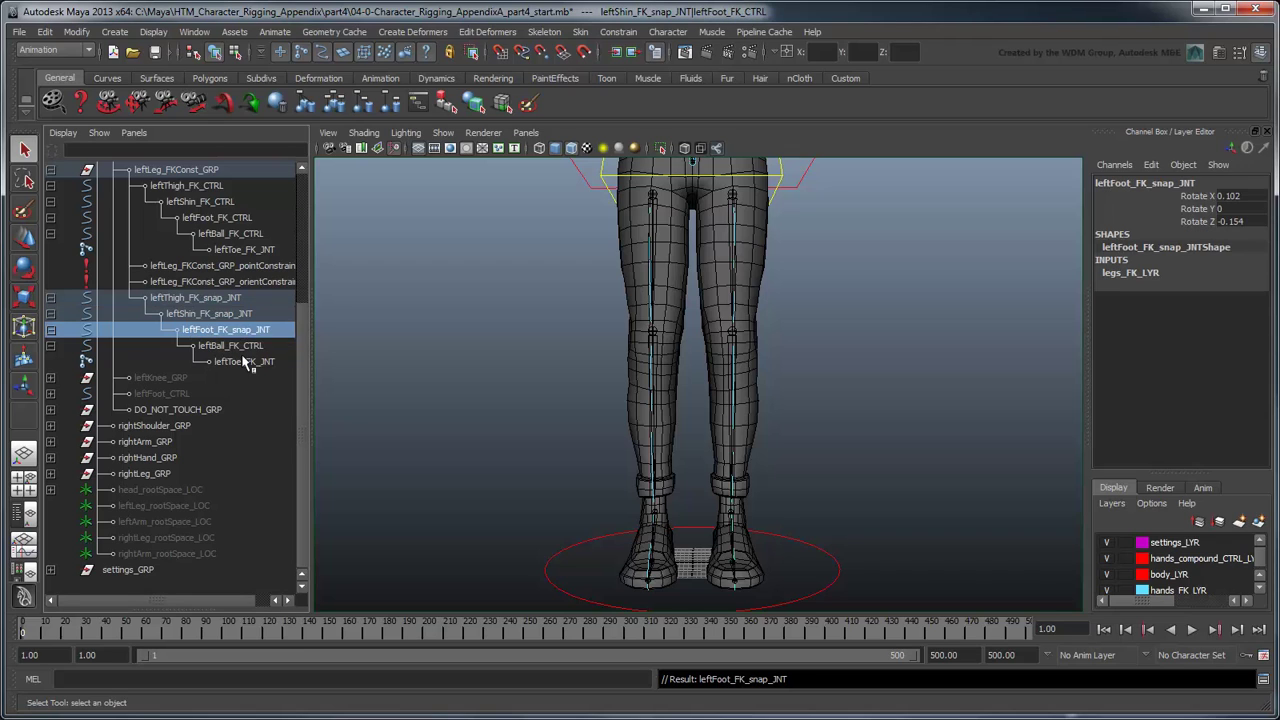
Step: Rename the duplicated ball control leftBall_FK_snap_JNT and delete the duplicated leftToe_FK_JNT
left_click(238, 345)
double_click(238, 345)
double_click(252, 345)
type("snap_JNT")
key("Return")
left_click(244, 362)
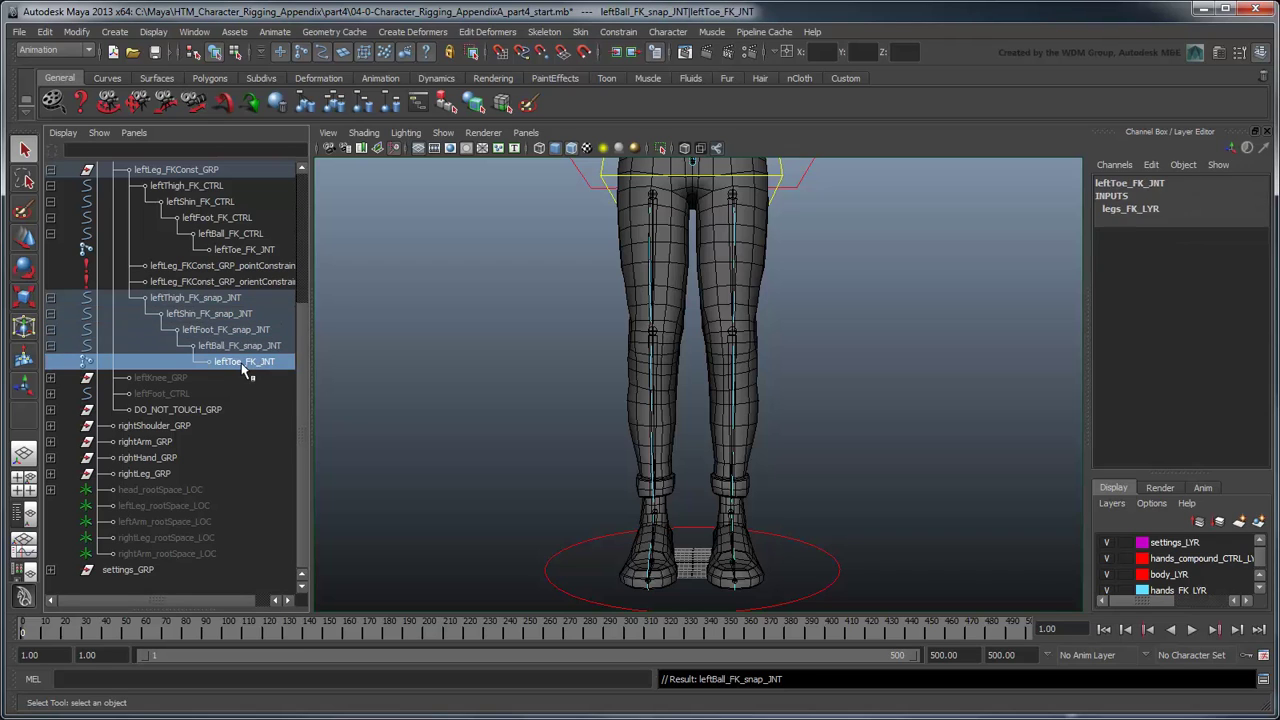
key("Delete")
Step: Show shape nodes in the Outliner, delete the four curve shapes of the left leg snap joints, and hide shape nodes again
left_click(63, 133)
left_click(74, 172)
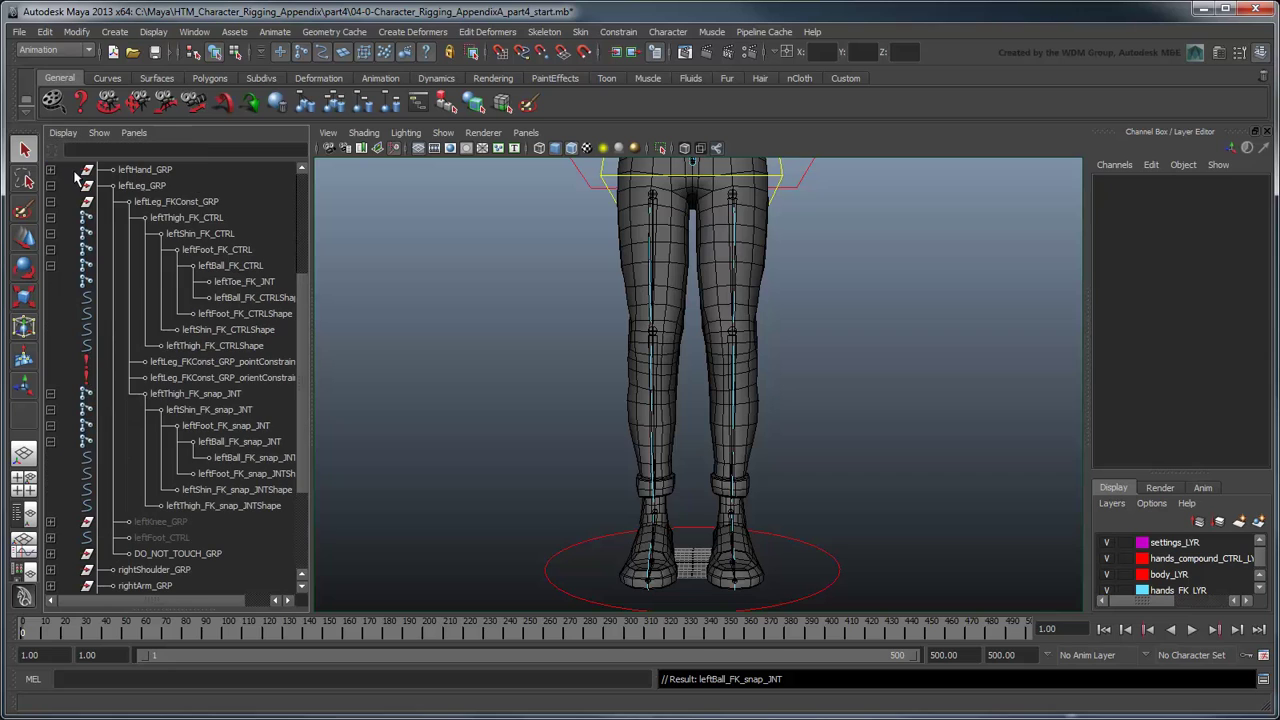
left_click(240, 457)
left_click(225, 505, "shift")
key("Delete")
left_click(63, 132)
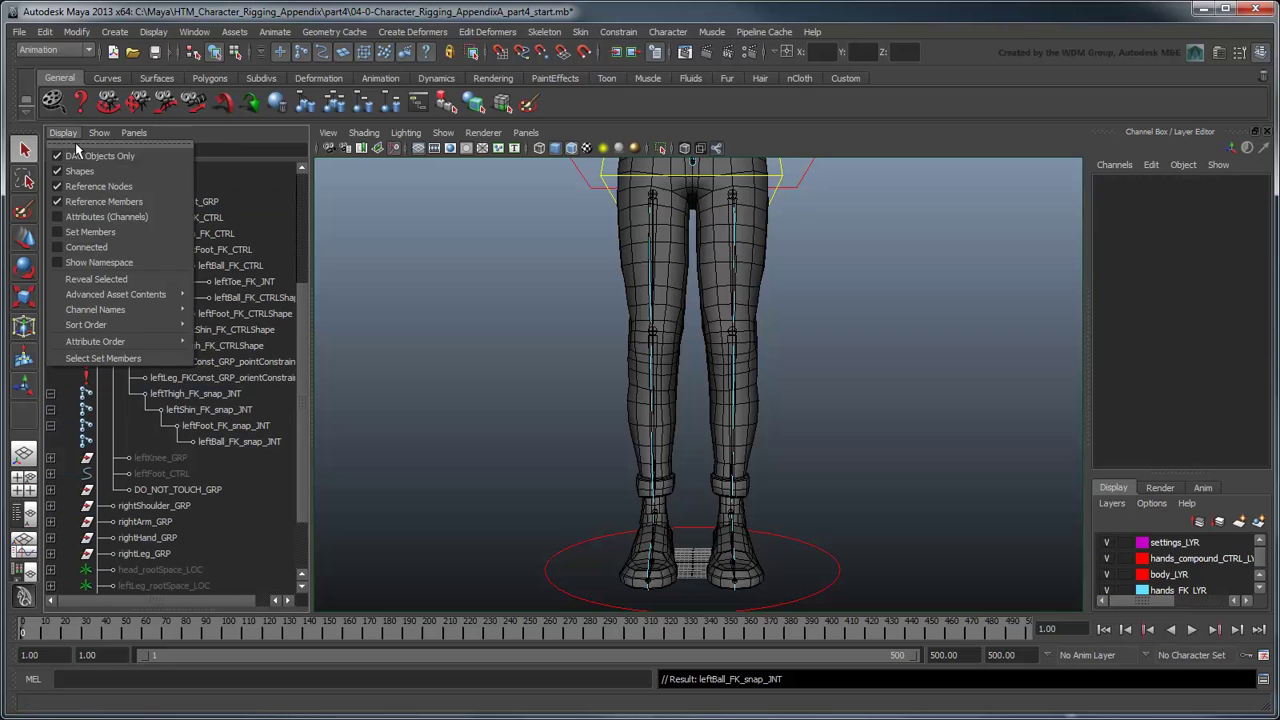
left_click(80, 171)
Step: Unlock Translate X, Y and Z on the four left leg FK snap joints using Channel Control
left_click(165, 313)
left_click(200, 361, "shift")
left_click(194, 32)
mouse_move(212, 60)
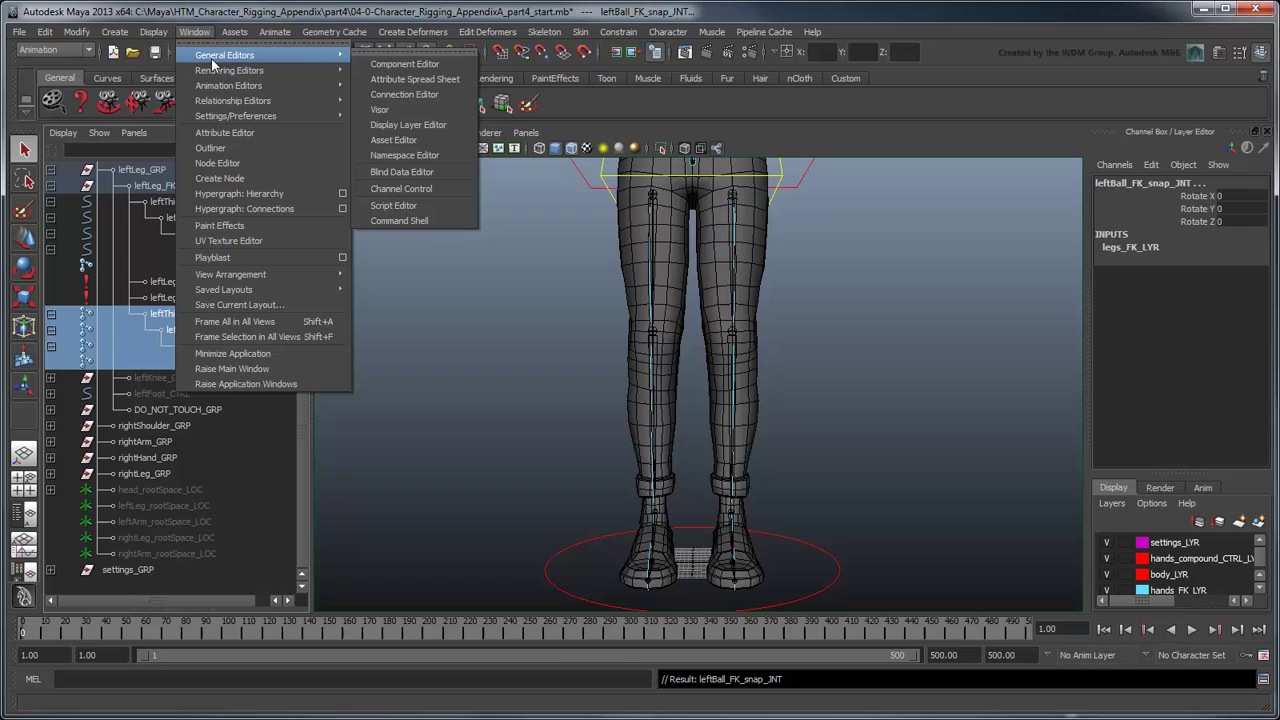
left_click(401, 188)
left_click(463, 279)
left_click_drag(470, 360, 470, 381)
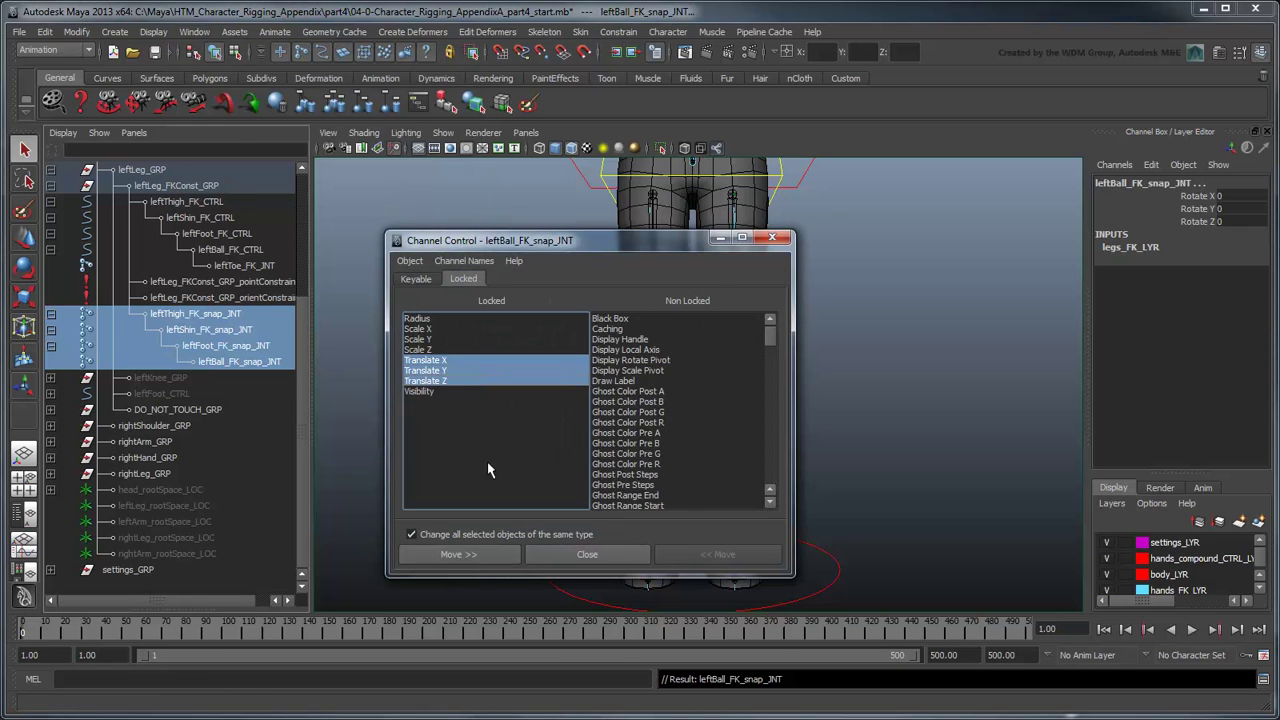
left_click(458, 554)
Step: Make Translate X, Y and Z keyable on the selected snap joints and close Channel Control
left_click(416, 279)
scroll(587, 410, "down", 10)
left_click_drag(545, 433, 545, 454)
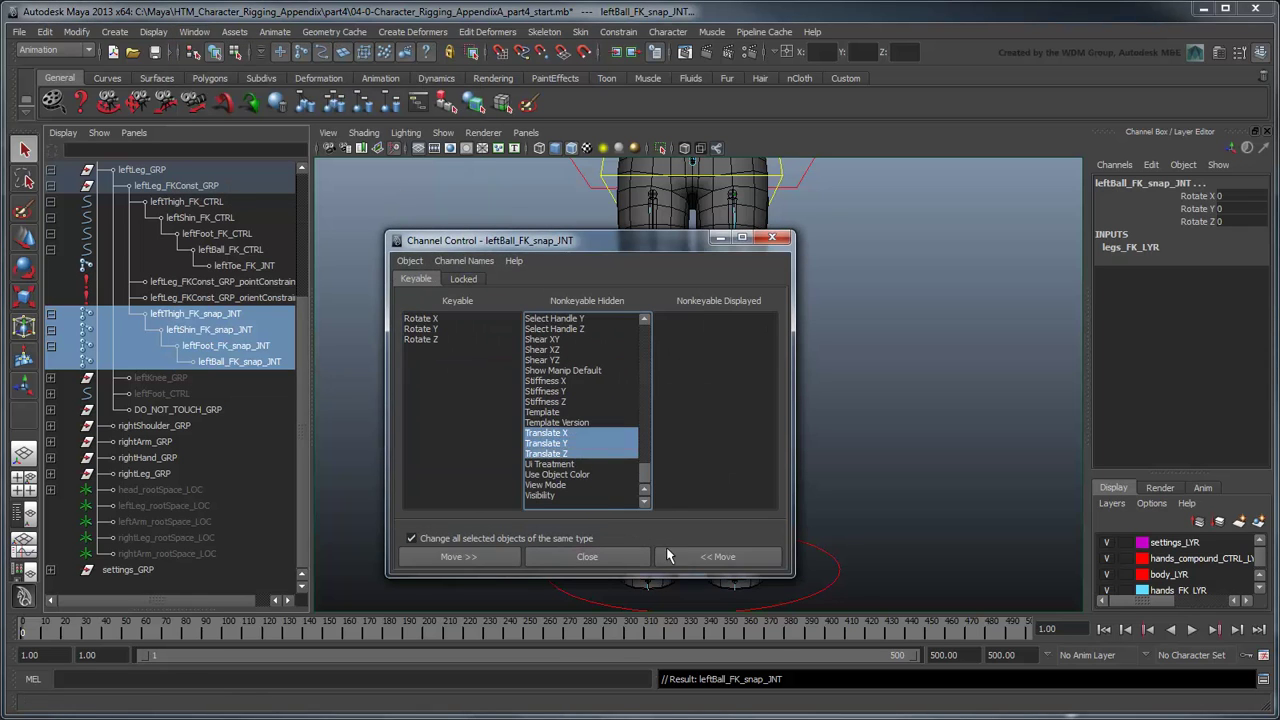
left_click(669, 556)
left_click(598, 557)
Step: Parent leftThigh_FK_snap_JNT under leftThigh_result_JNT in leftLeg_resultConst_GRP
left_click(52, 411)
left_click(53, 491)
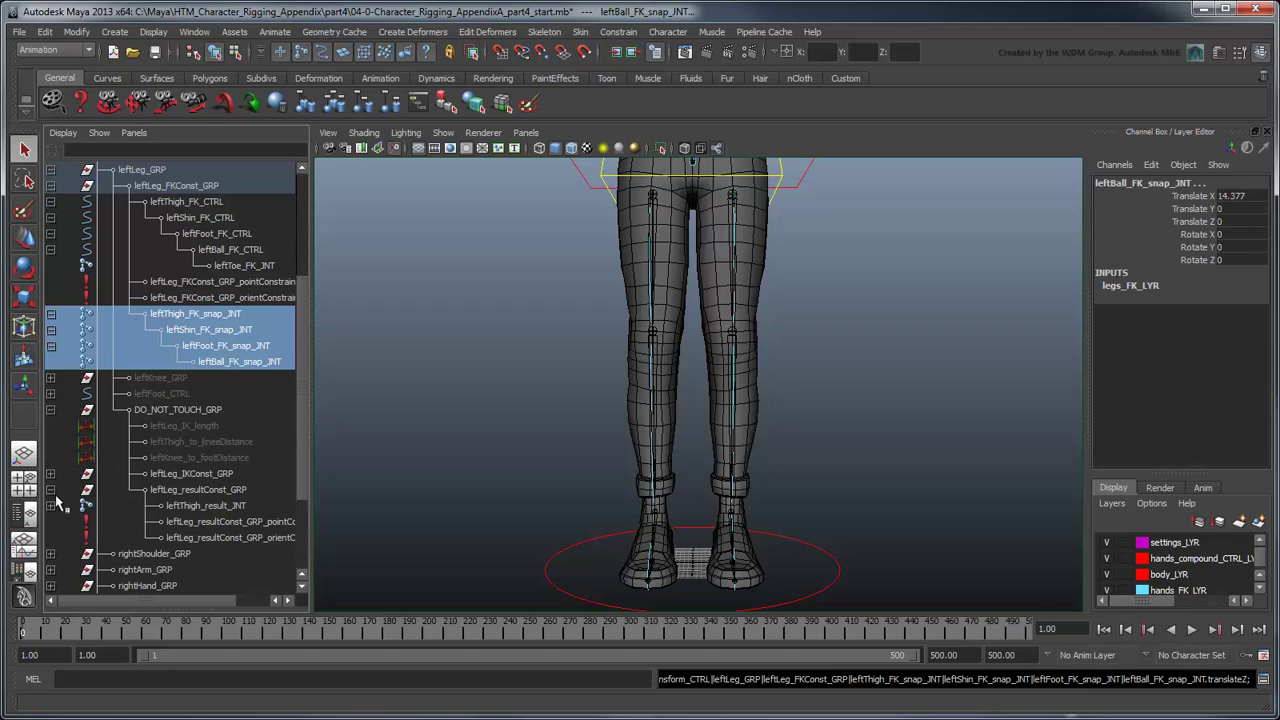
left_click(214, 316)
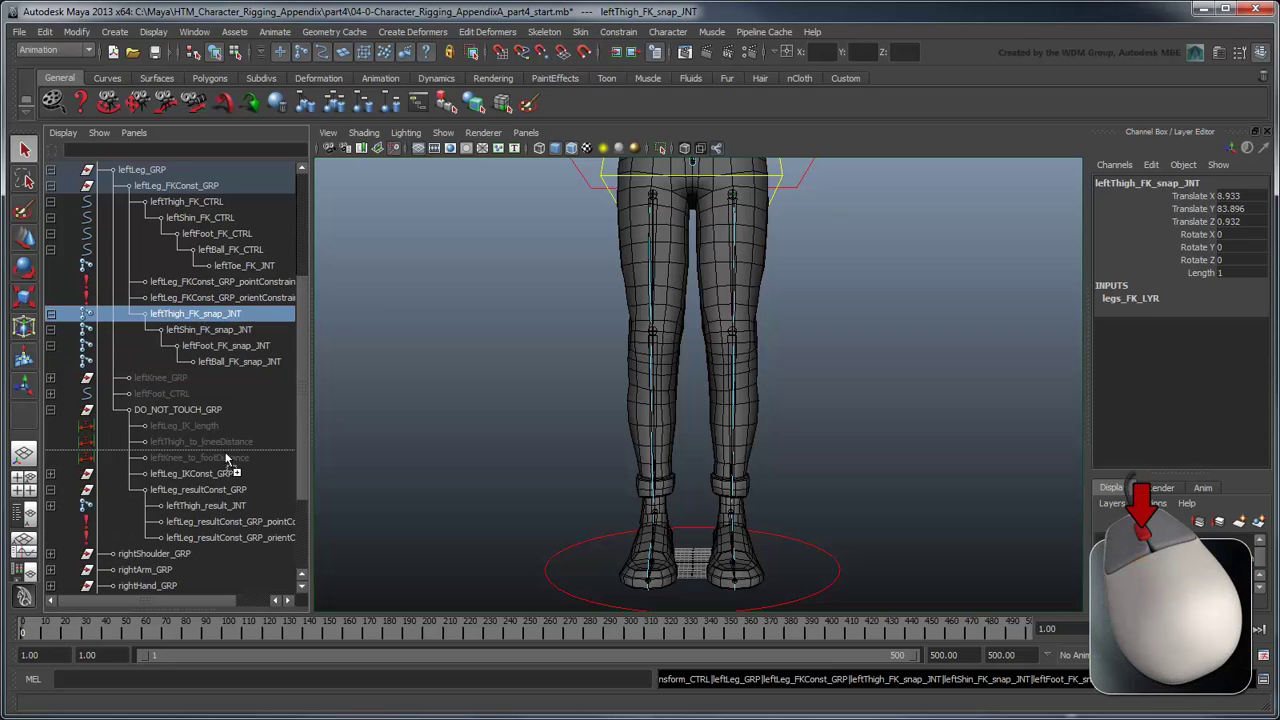
middle_click_drag(226, 458, 230, 506)
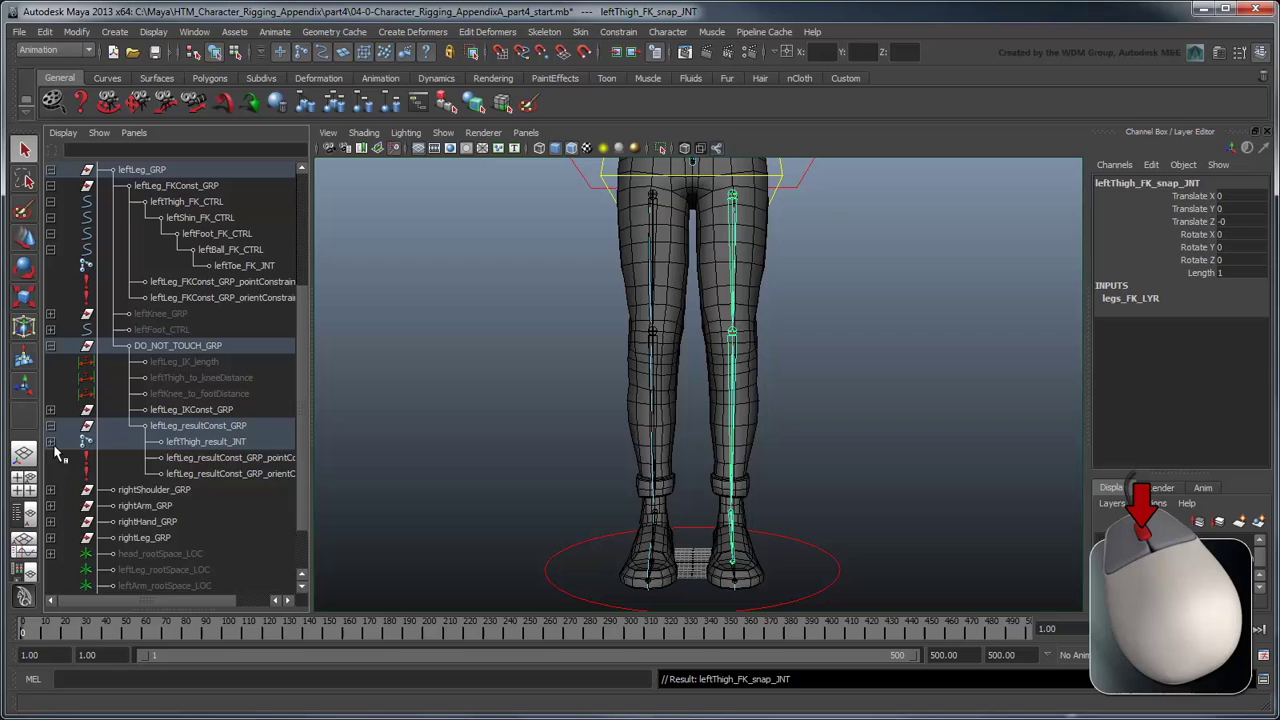
Step: Parent leftShin_FK_snap_JNT under leftShin_result_JNT
left_click(52, 442)
left_click(52, 490)
left_click(211, 506)
middle_click_drag(211, 507, 219, 457)
Step: Parent leftFoot_FK_snap_JNT under leftFoot_result_JNT
left_click(51, 457)
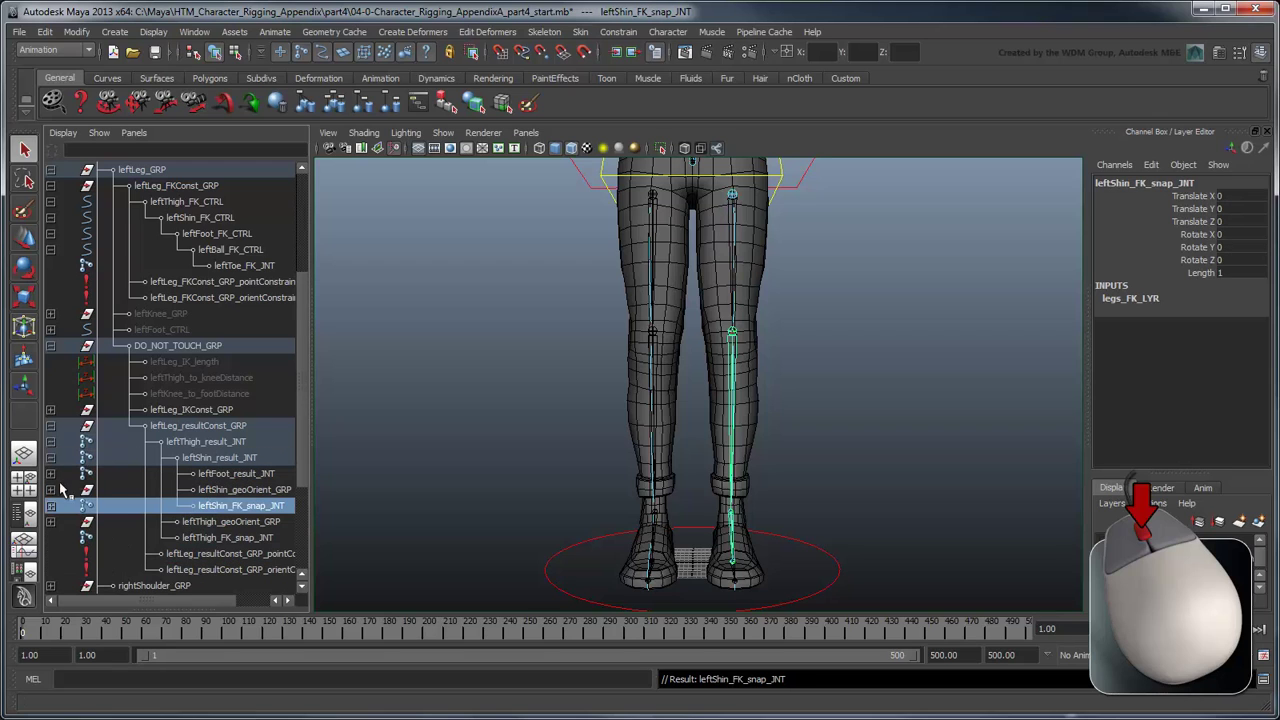
left_click(51, 505)
left_click(240, 521)
middle_click_drag(240, 521, 229, 478)
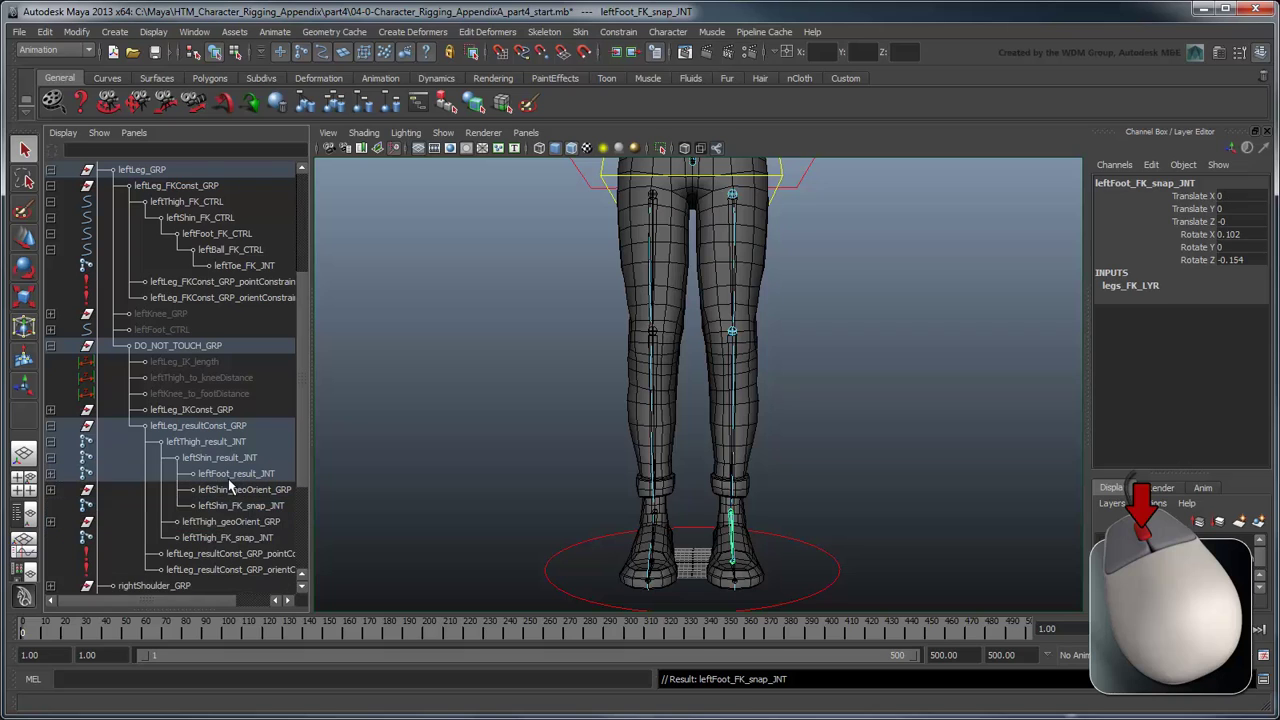
Step: Parent leftBall_FK_snap_JNT under leftBall_result_JNT and widen the Outliner to show the full joint names
left_click(51, 474)
left_click(51, 521)
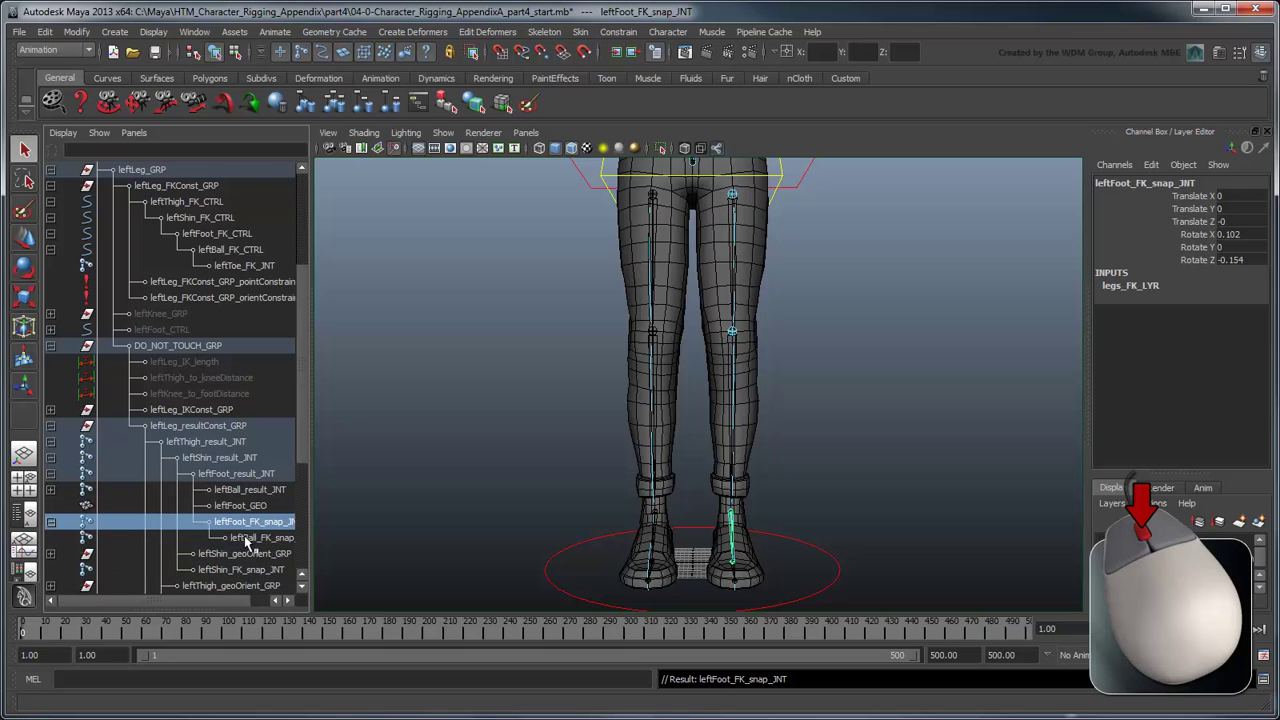
left_click(253, 538)
middle_click_drag(253, 540, 250, 490)
left_click(51, 489)
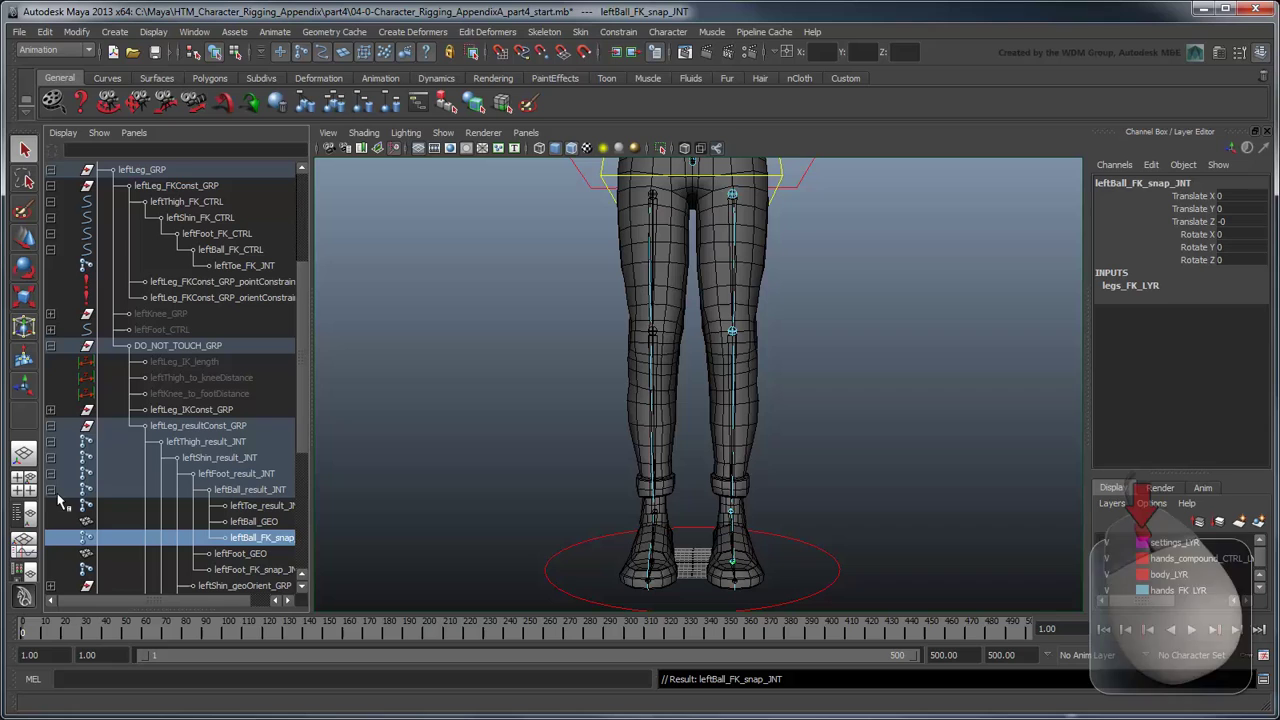
left_click_drag(310, 460, 366, 451)
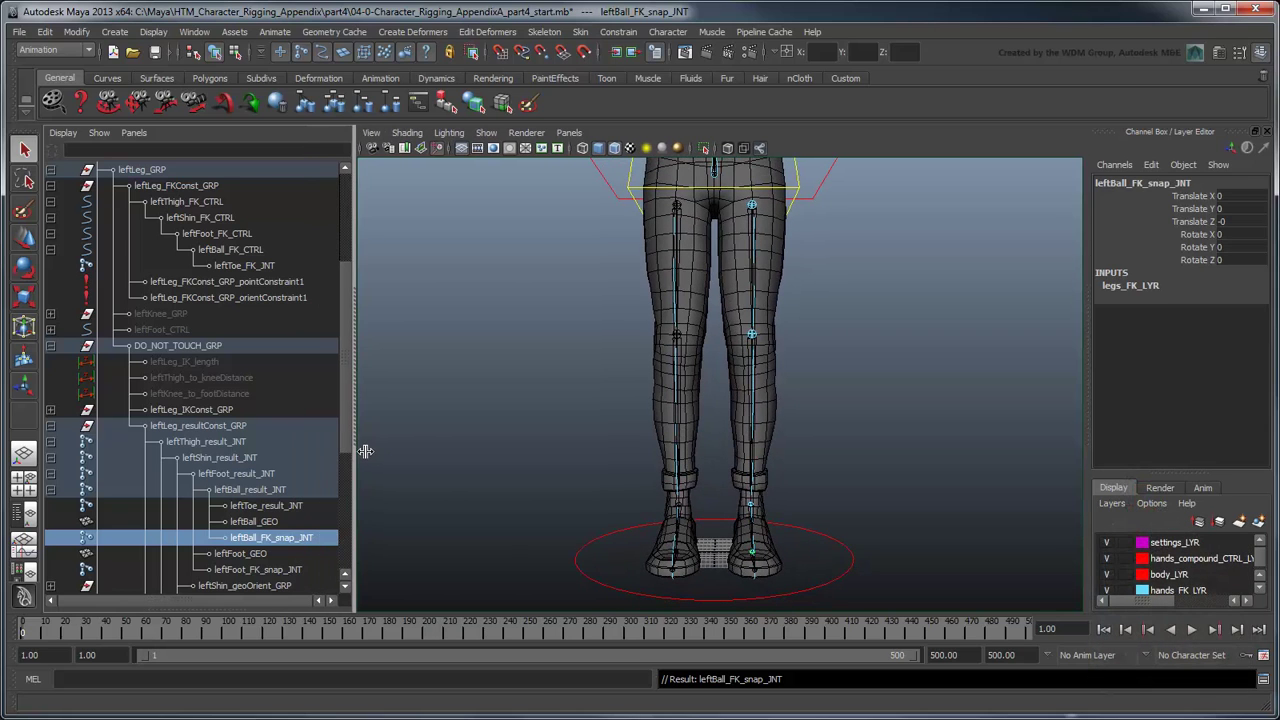
scroll(352, 466, "down", 2)
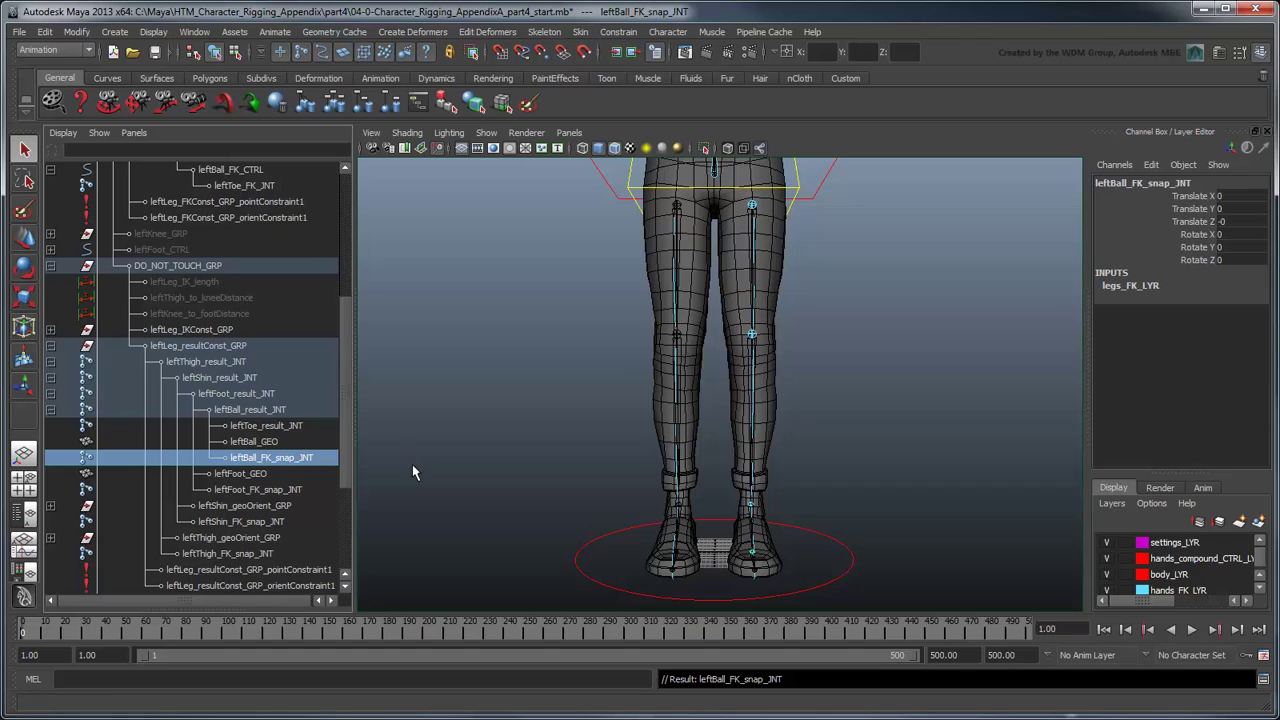
Step: Copy the leftArm_FKtoResult procedure with its comment in the Script Editor and paste it before the matchApp window code
left_click(1263, 679)
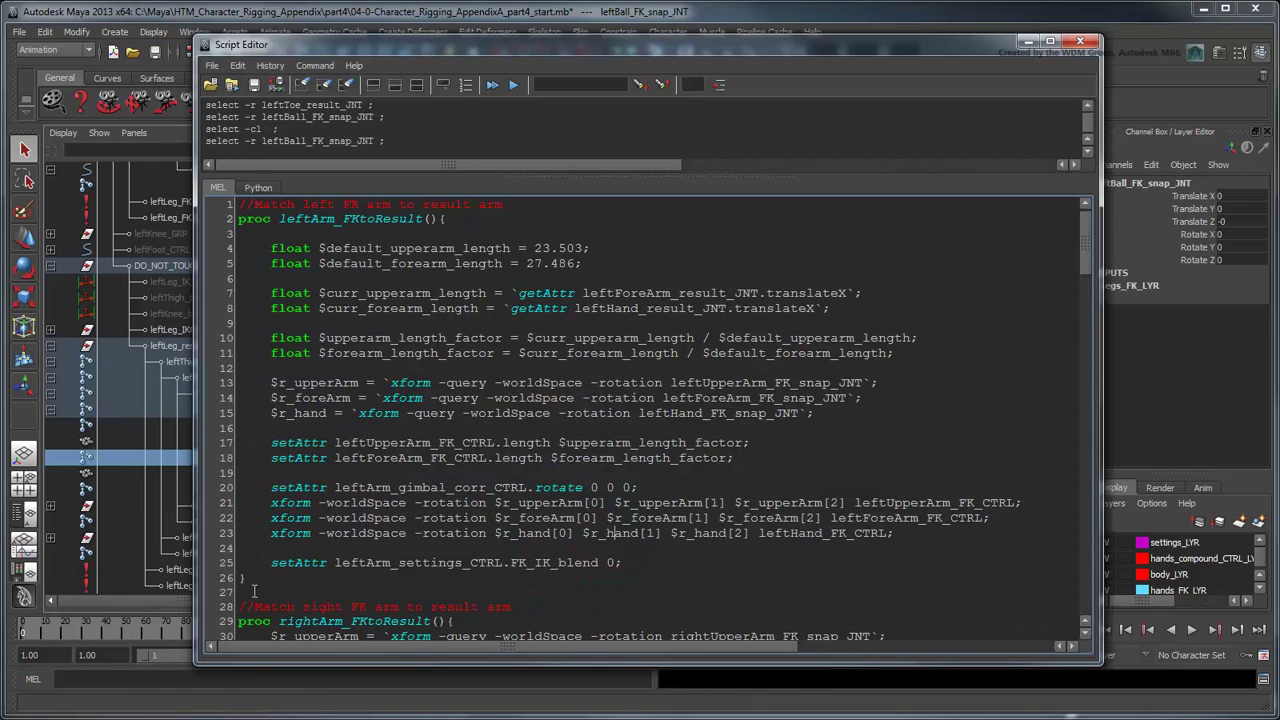
left_click_drag(254, 585, 231, 207)
key("ctrl+c")
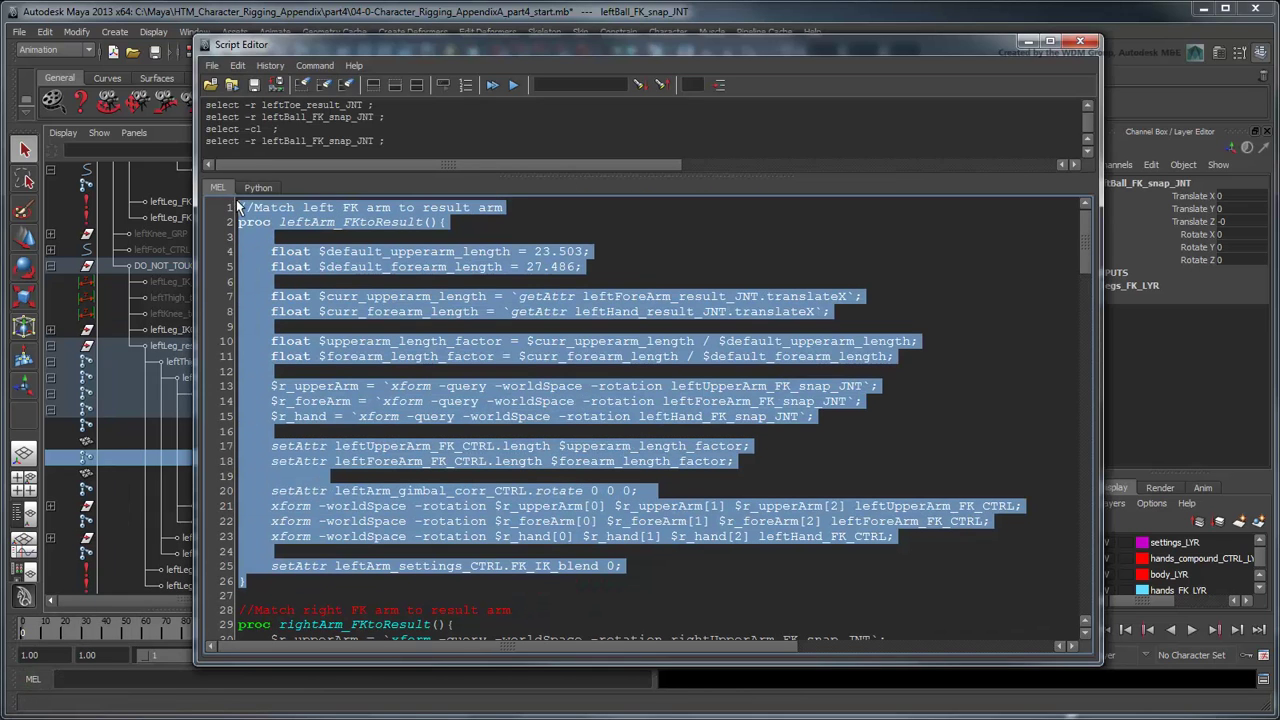
scroll(1057, 465, "down", 20)
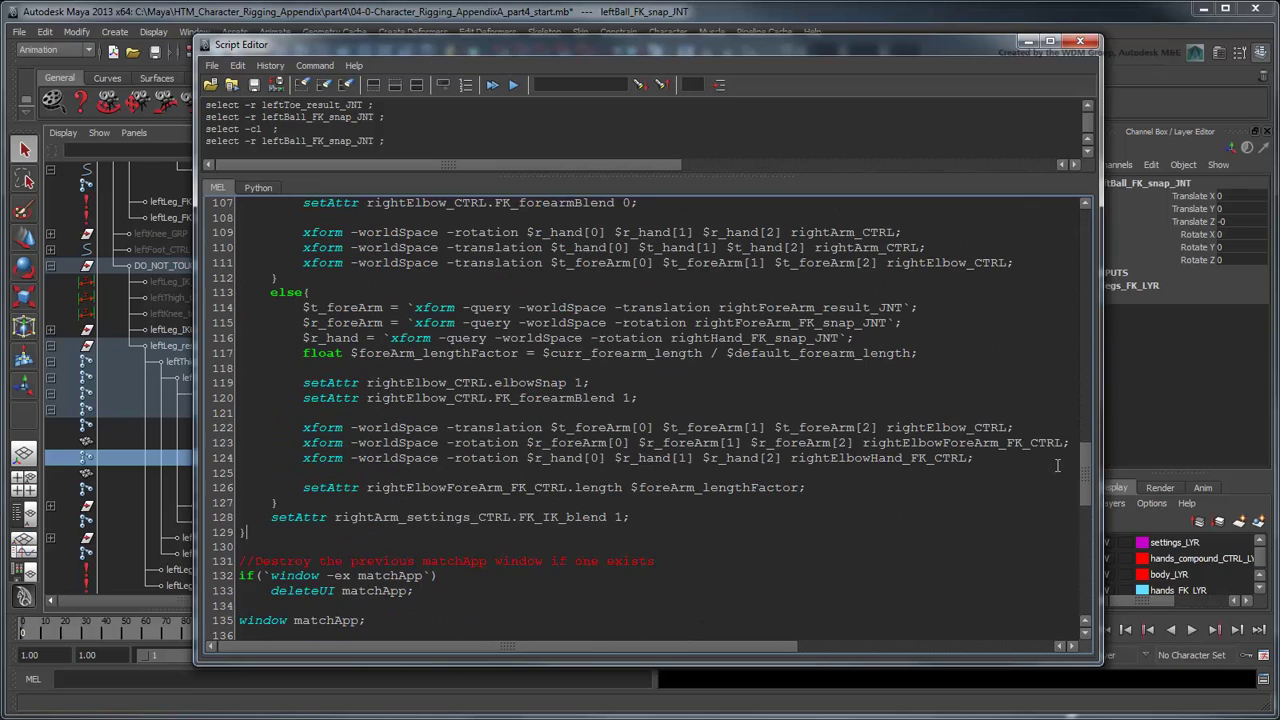
key("ctrl+v")
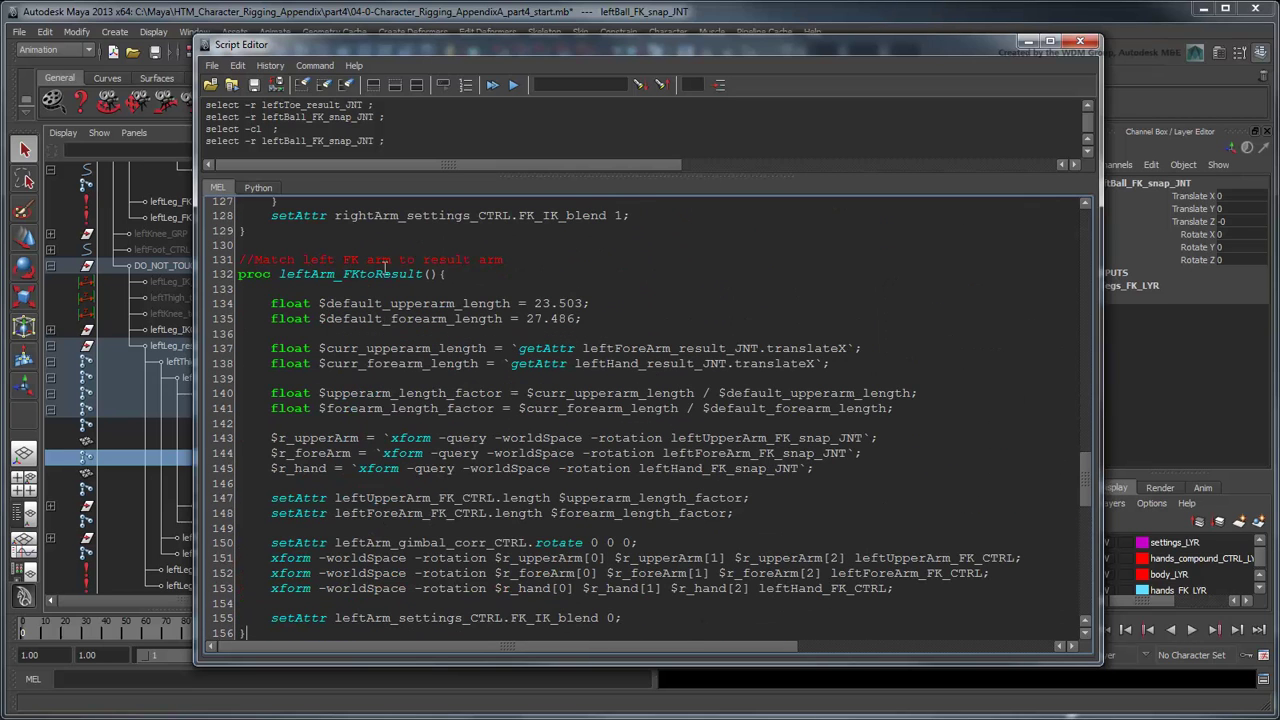
Step: Change the pasted comment to "Match left FK leg to result leg" and rename the procedure leftLeg_FKtoResult
double_click(382, 262)
type("leg")
key("BackSpace")
key("BackSpace")
key("BackSpace")
type("Leg")
Step: Rename the two default length variables in the leg procedure $default_thigh_length and $default_shin_length
key("BackSpace")
key("BackSpace")
key("BackSpace")
key("BackSpace")
key("BackSpace")
key("BackSpace")
key("BackSpace")
key("BackSpace")
type("thigh")
key("BackSpace")
key("BackSpace")
key("BackSpace")
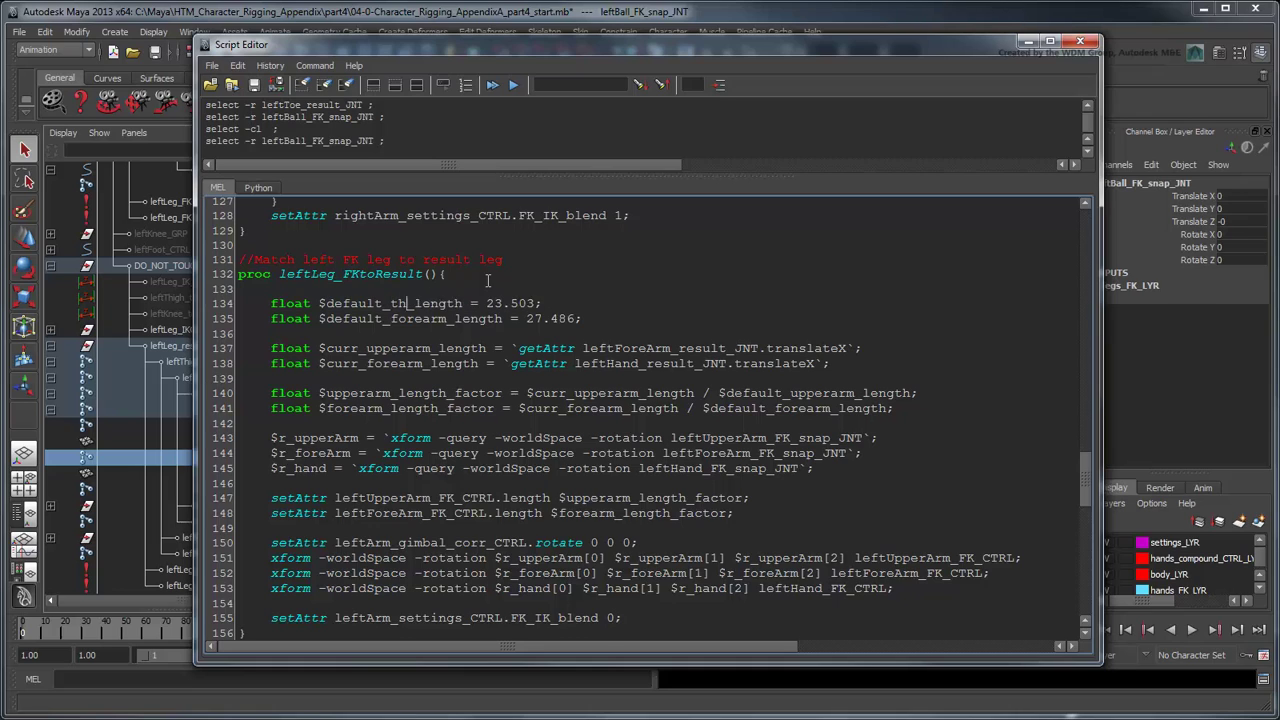
type("igh")
key("Down")
key("Right")
key("Right")
key("BackSpace")
key("BackSpace")
key("BackSpace")
key("BackSpace")
key("BackSpace")
key("BackSpace")
key("BackSpace")
type("shin")
Step: Rename the current upper arm length variable $curr_thigh_length and make it read leftShin_result_JNT.translateX
key("Down")
key("Down")
key("Right")
key("BackSpace")
key("BackSpace")
key("BackSpace")
key("BackSpace")
key("BackSpace")
key("BackSpace")
key("BackSpace")
key("BackSpace")
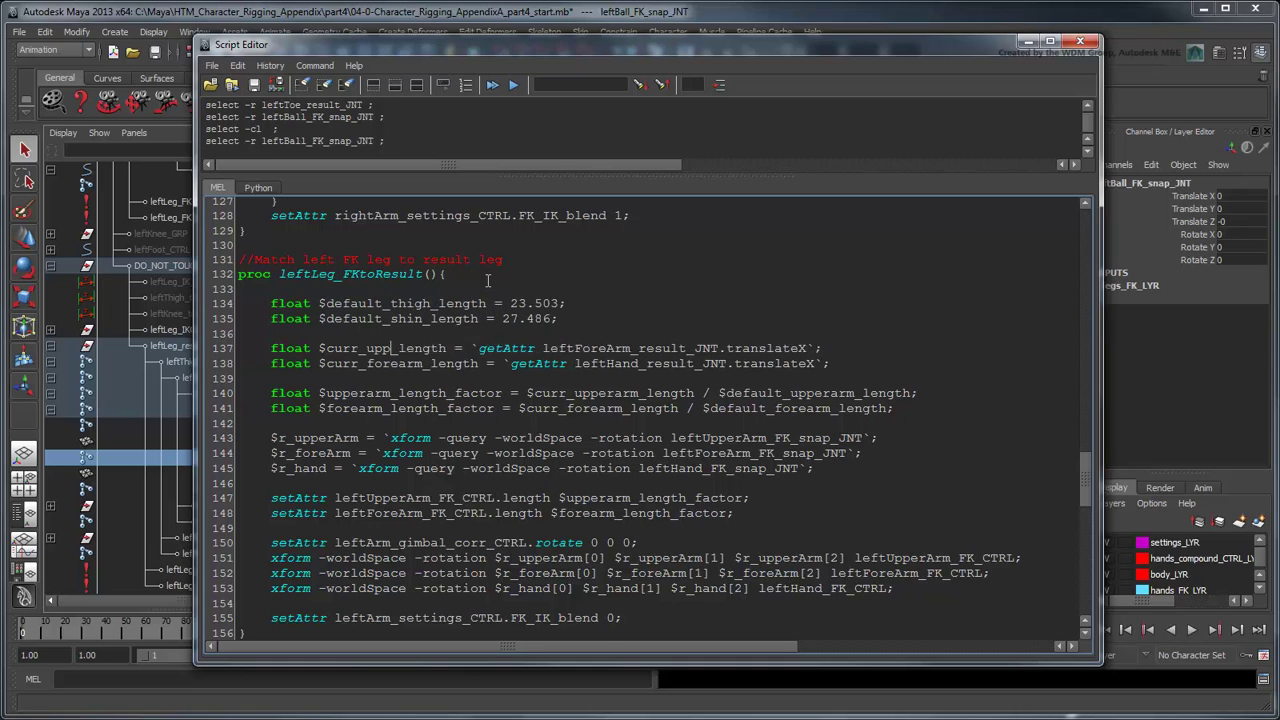
type("thigh")
key("BackSpace")
key("BackSpace")
key("BackSpace")
key("BackSpace")
key("BackSpace")
key("BackSpace")
key("BackSpace")
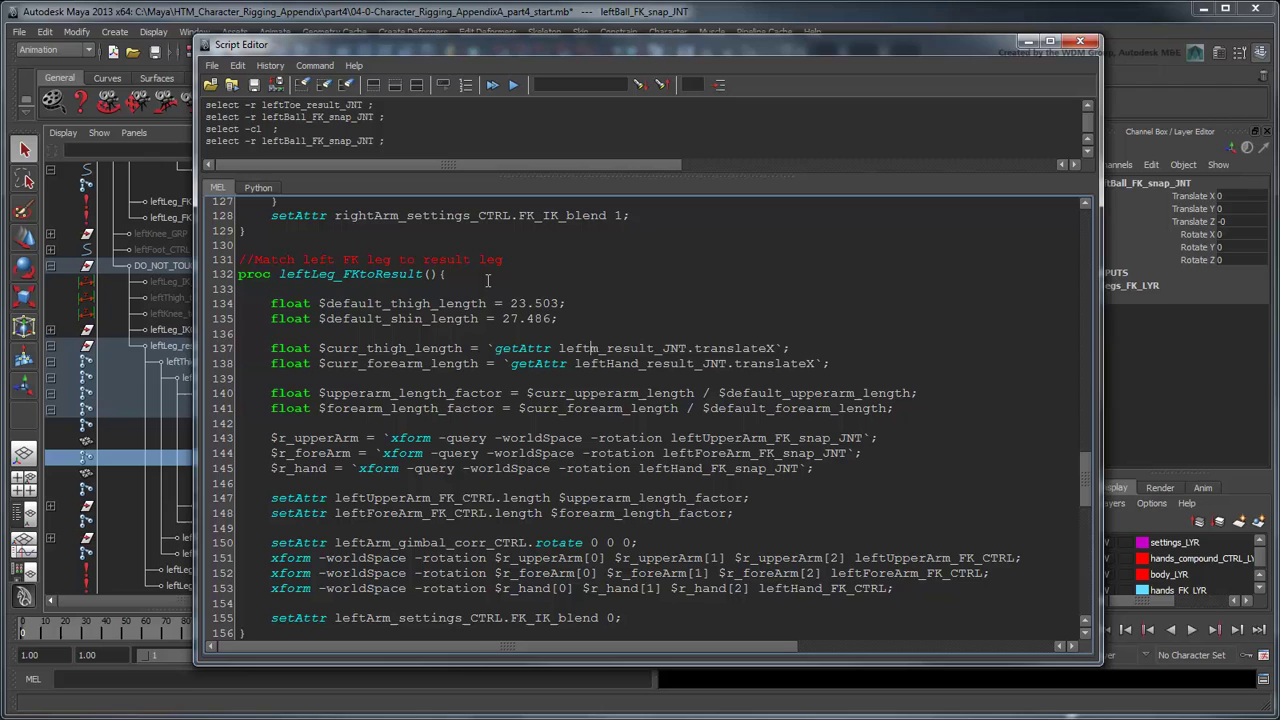
type("Shin")
Step: Rename the current forearm length variable $curr_shin_length and make it read leftFoot_result_JNT.translateX
key("Left")
key("Left")
key("Left")
key("Left")
key("Left")
key("Left")
key("Left")
key("BackSpace")
key("BackSpace")
key("BackSpace")
key("BackSpace")
key("BackSpace")
key("BackSpace")
key("BackSpace")
type("shin")
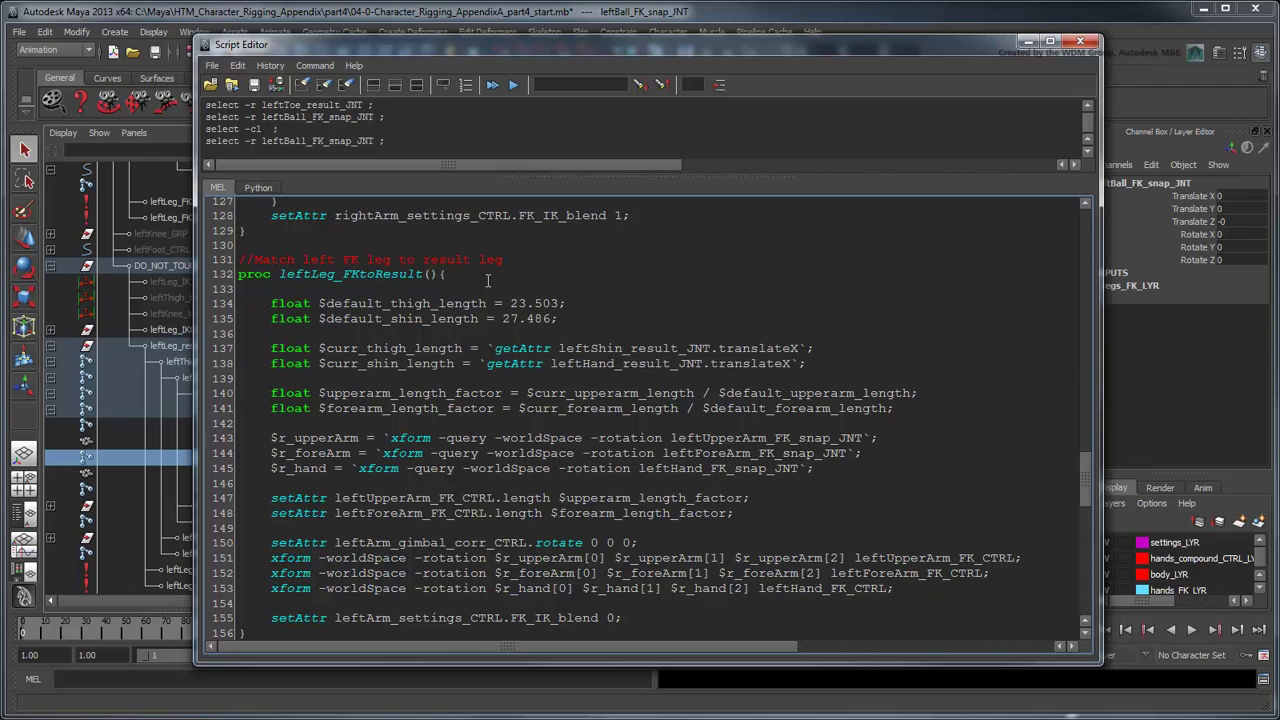
key("BackSpace")
key("BackSpace")
key("BackSpace")
key("BackSpace")
type("Foot")
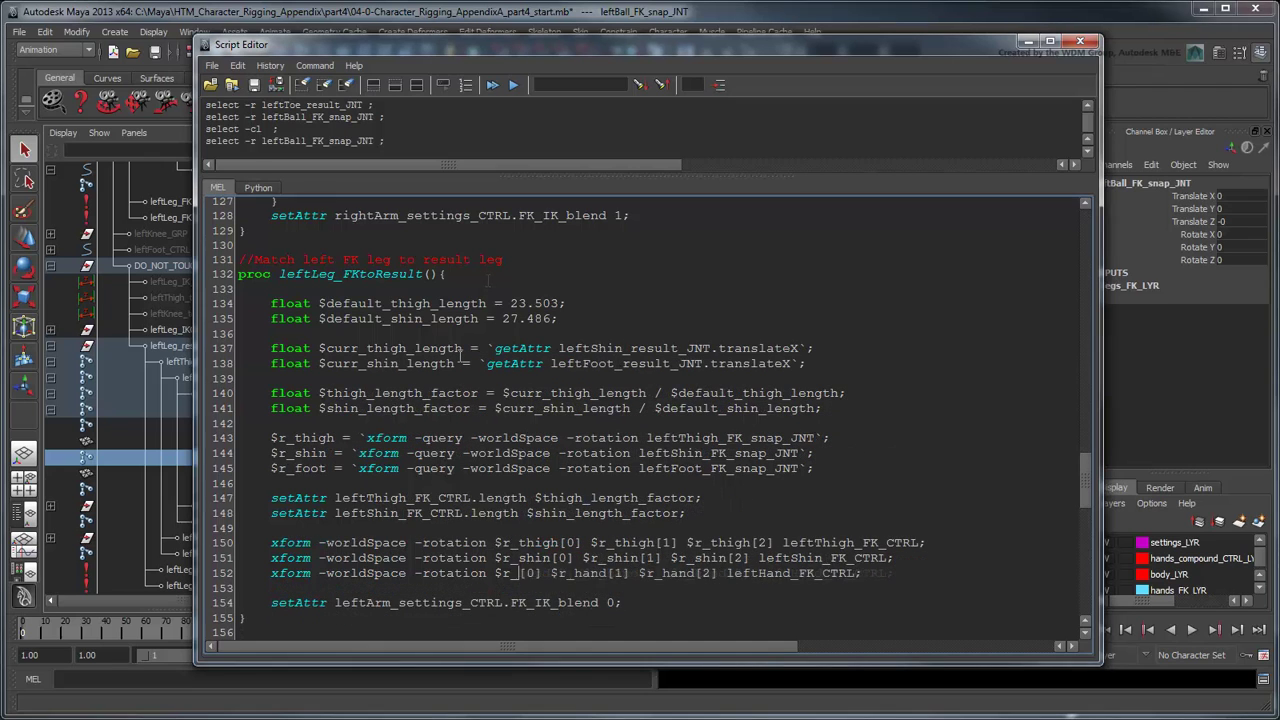
Step: Replace the three $r_hand rotation references in the last xform line of the leg procedure with $r_foot
key("BackSpace")
key("BackSpace")
key("BackSpace")
key("BackSpace")
type("foot")
key("BackSpace")
key("BackSpace")
key("BackSpace")
key("BackSpace")
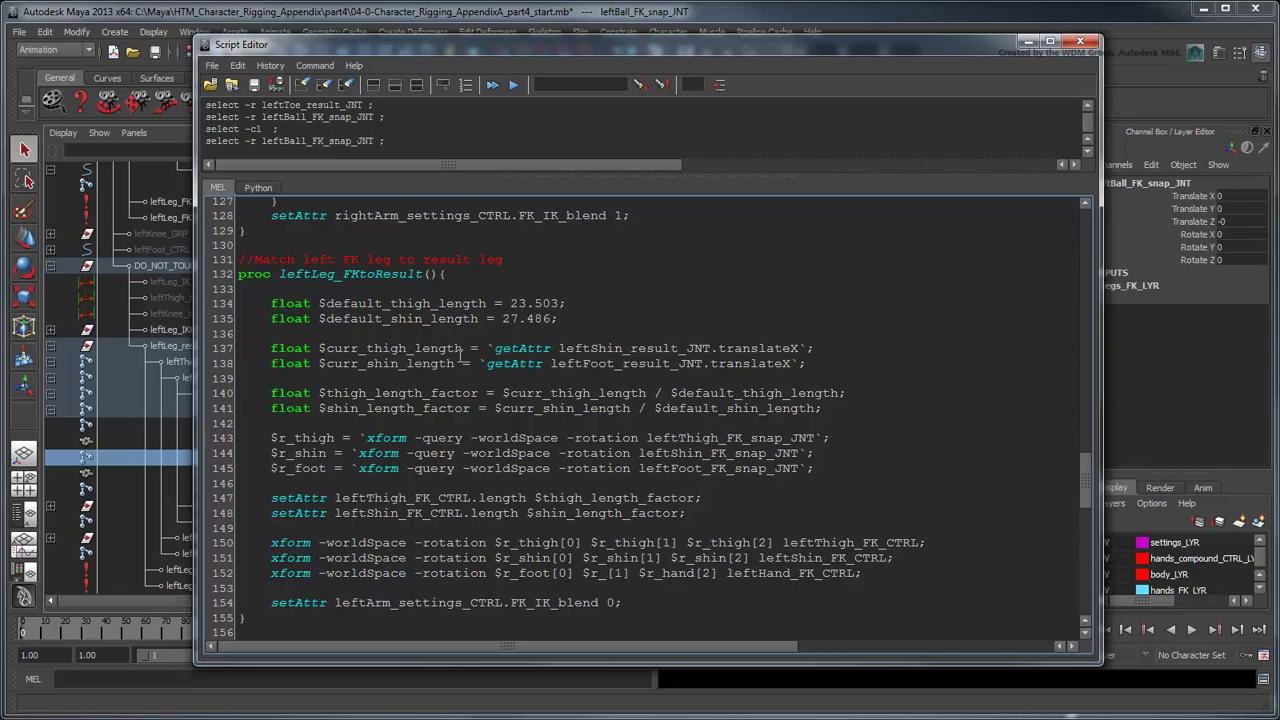
type("foot")
key("BackSpace")
key("BackSpace")
key("BackSpace")
key("BackSpace")
type("foot")
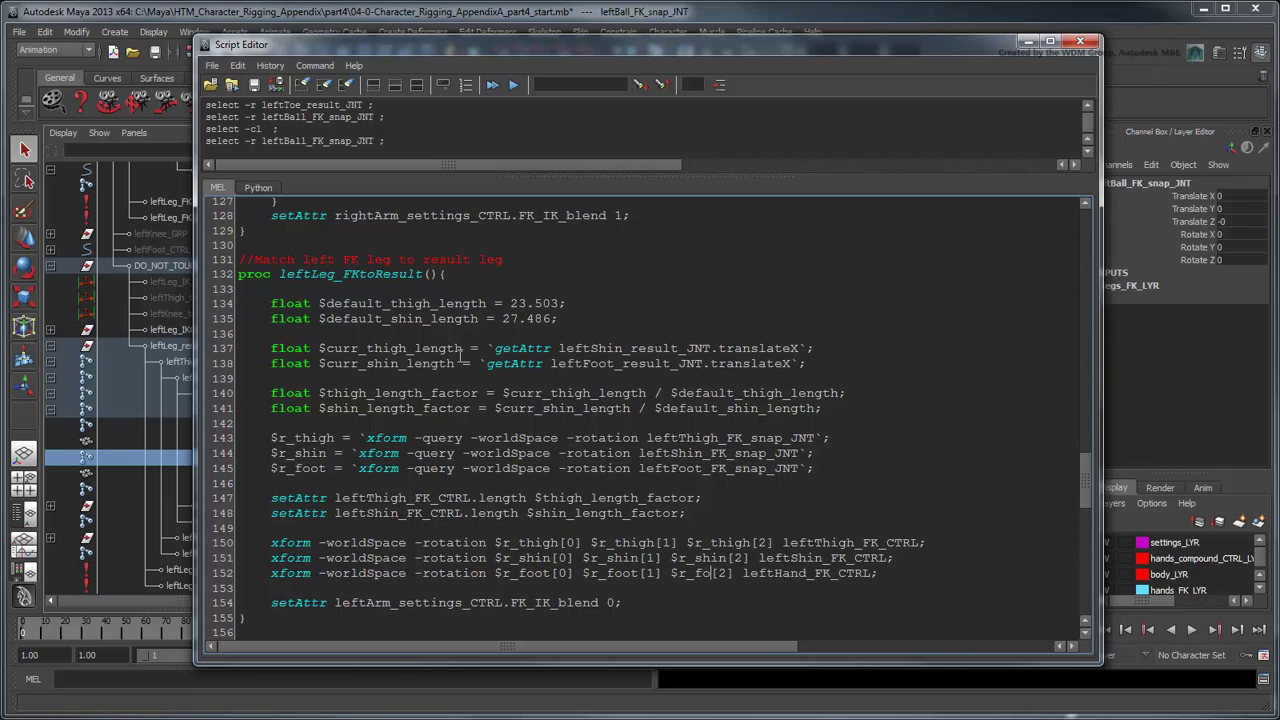
Step: Change the target of the last xform line to leftFoot_FK_CTRL
key("Right")
key("Right")
key("Right")
key("Right")
key("Right")
key("Right")
key("Right")
key("Right")
key("Right")
key("Right")
key("Right")
key("Right")
key("BackSpace")
key("BackSpace")
key("BackSpace")
key("BackSpace")
type("Foot")
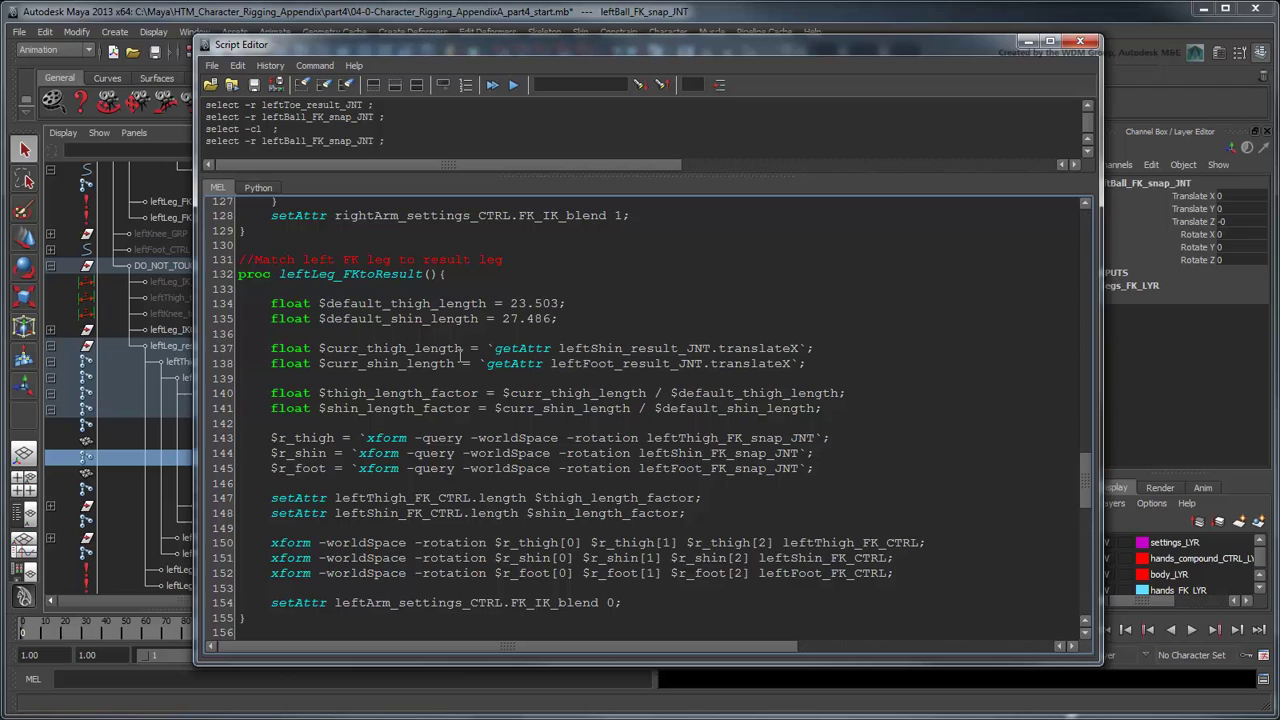
Step: Duplicate the $r_foot query line and change the copy to $r_ball querying leftBall_FK_snap_JNT
left_click_drag(815, 468, 270, 468)
key("ctrl+c")
left_click(834, 478)
key("Return")
key("ctrl+v")
left_click_drag(704, 489, 670, 489)
type("Ball")
double_click(312, 484)
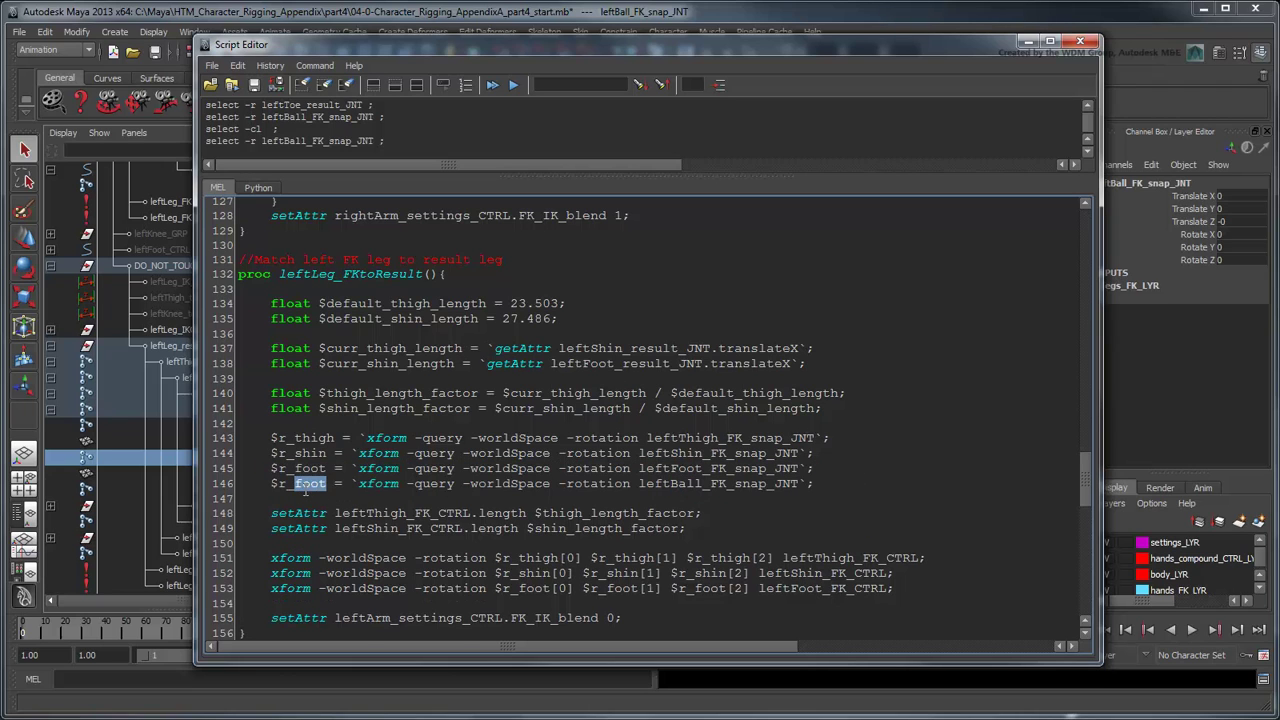
type("ball")
Step: Duplicate the last xform line of the left leg procedure and change the copy's target to leftBall_FK_CTRL
scroll(888, 410, "down", 4)
left_click_drag(893, 398, 268, 404)
key("ctrl+c")
left_click(923, 406)
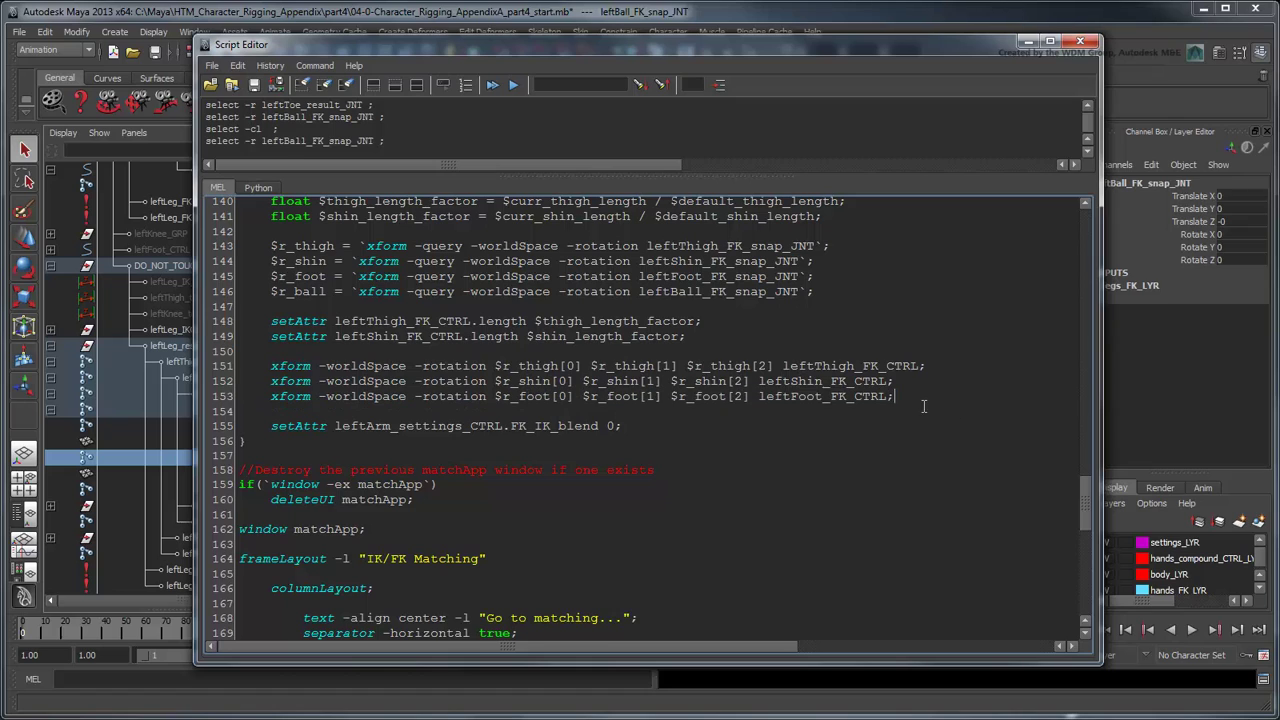
key("Return")
key("ctrl+v")
left_click_drag(825, 414, 791, 414)
type("Ball")
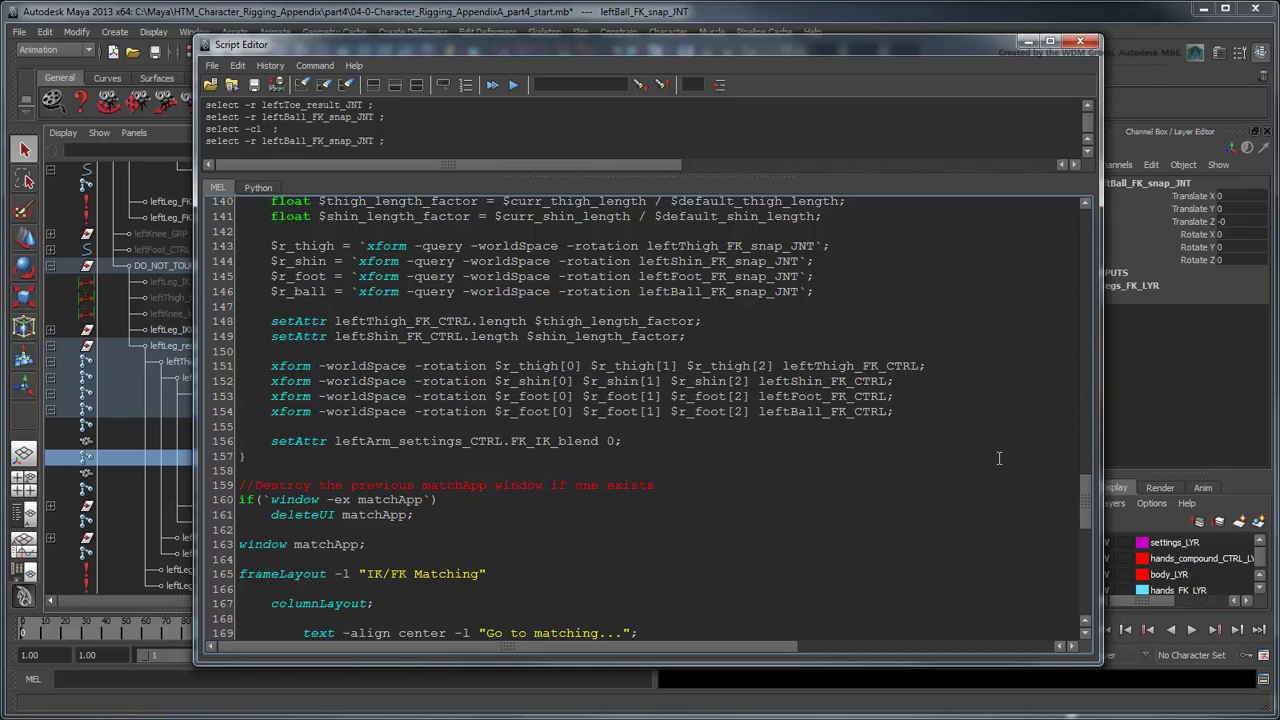
Step: Replace the three $r_foot rotation references in the leftBall_FK_CTRL xform line with $r_ball
key("BackSpace")
key("BackSpace")
key("BackSpace")
key("BackSpace")
type("ball")
key("Left")
key("BackSpace")
key("BackSpace")
key("BackSpace")
key("BackSpace")
type("ball")
key("Left")
key("Left")
key("Left")
key("Left")
key("Left")
key("Left")
key("Left")
key("Left")
key("Left")
key("Left")
key("Left")
key("BackSpace")
key("BackSpace")
key("BackSpace")
key("BackSpace")
type("ball")
Step: Set $default_thigh_length to 30.714 and $default_shin_length to 42.669, using the Translate X values of leftShin_result_JNT and leftFoot_result_JNT
scroll(900, 482, "up", 4)
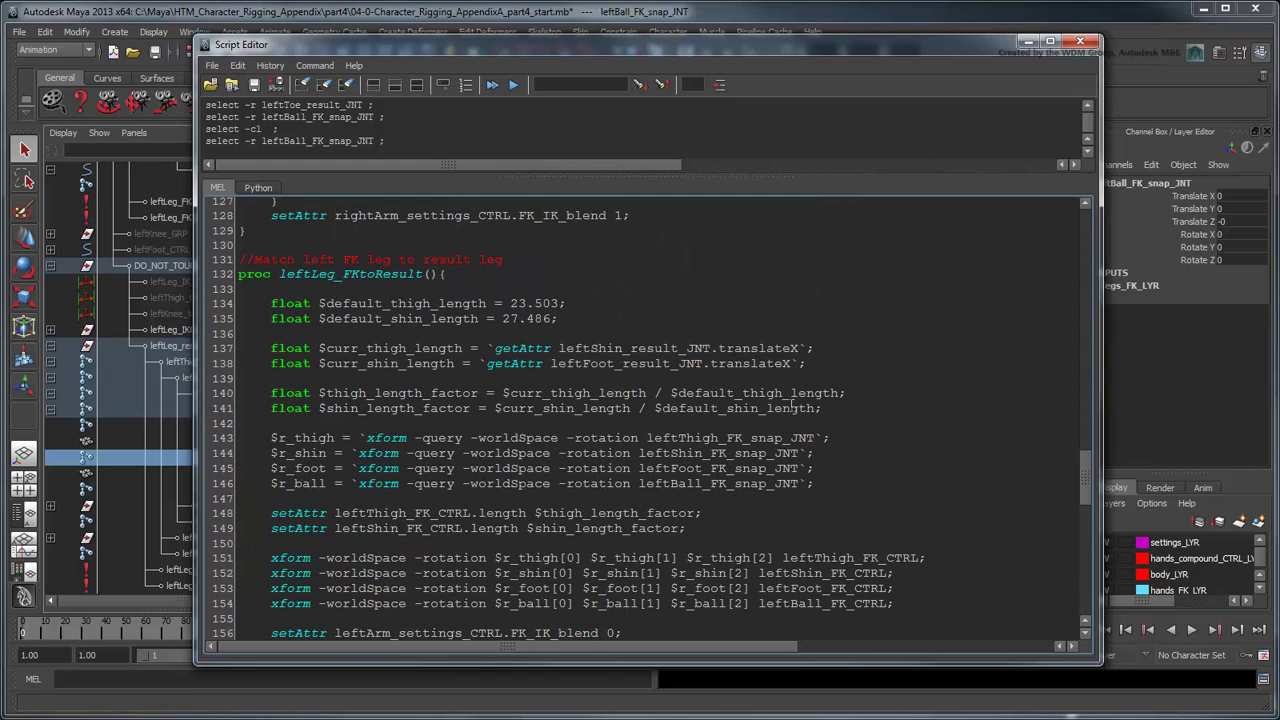
left_click(1020, 41)
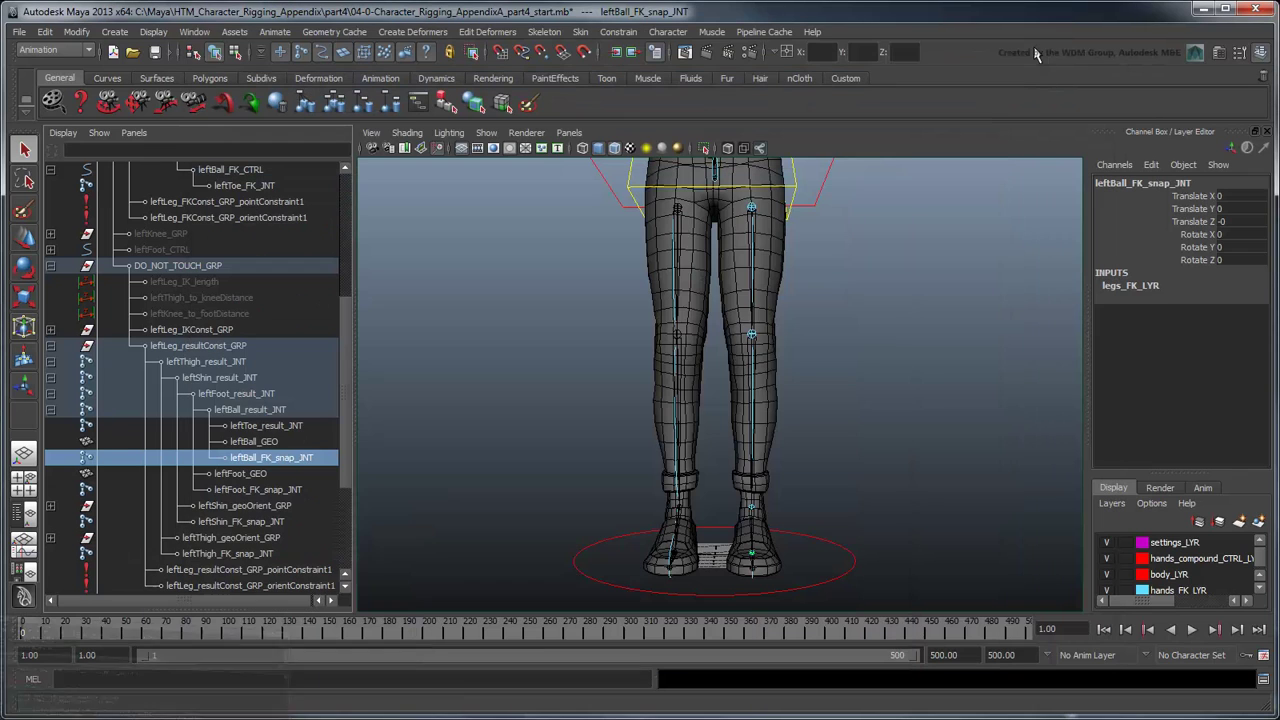
left_click(214, 379)
left_click(222, 394)
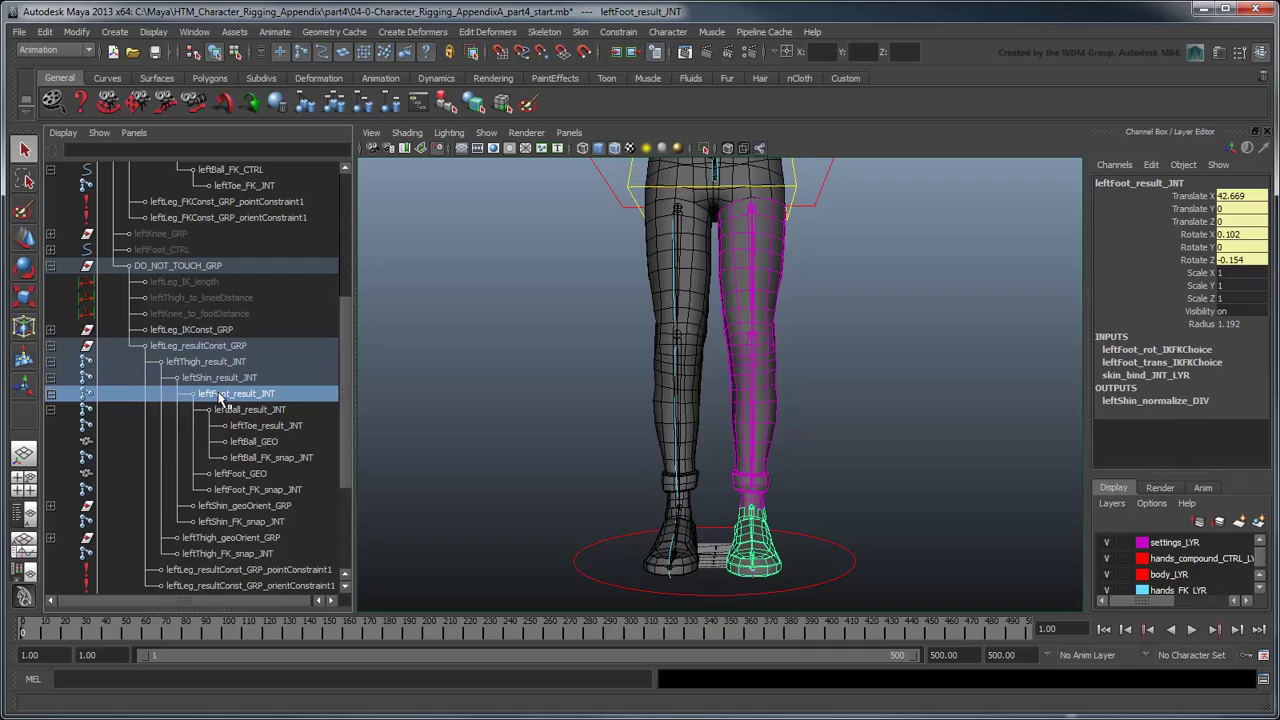
key("alt+Tab")
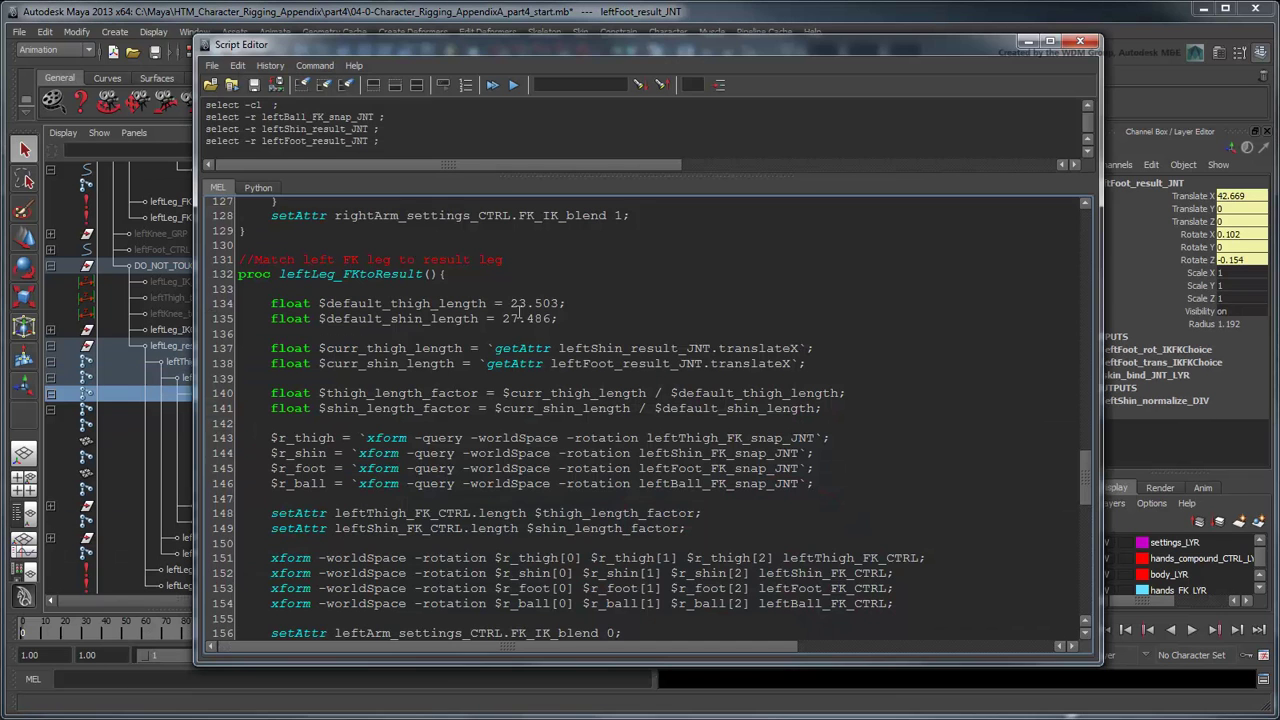
left_click_drag(511, 304, 558, 305)
type("30.71")
key("BackSpace")
key("BackSpace")
key("BackSpace")
key("BackSpace")
Step: Change the settings control in the procedure's final setAttr line to leftLeg_settings_CTRL
scroll(566, 326, "down", 2)
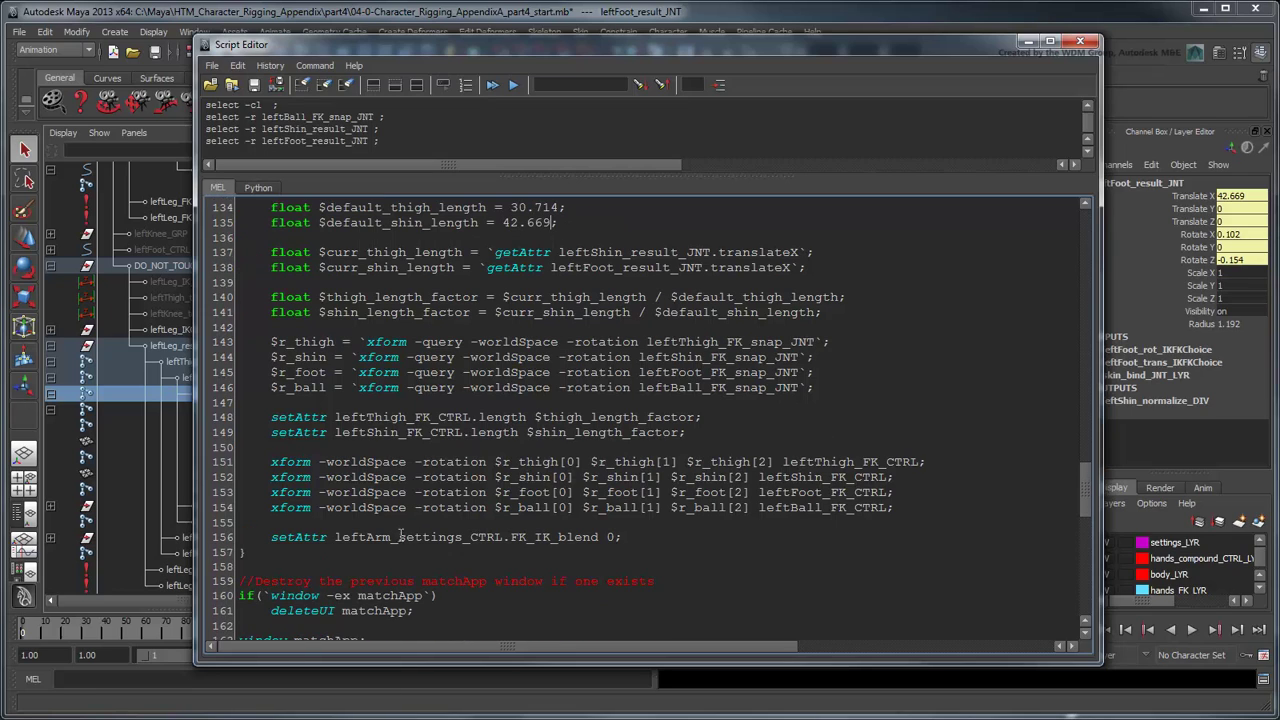
left_click_drag(392, 537, 376, 539)
type("Leg")
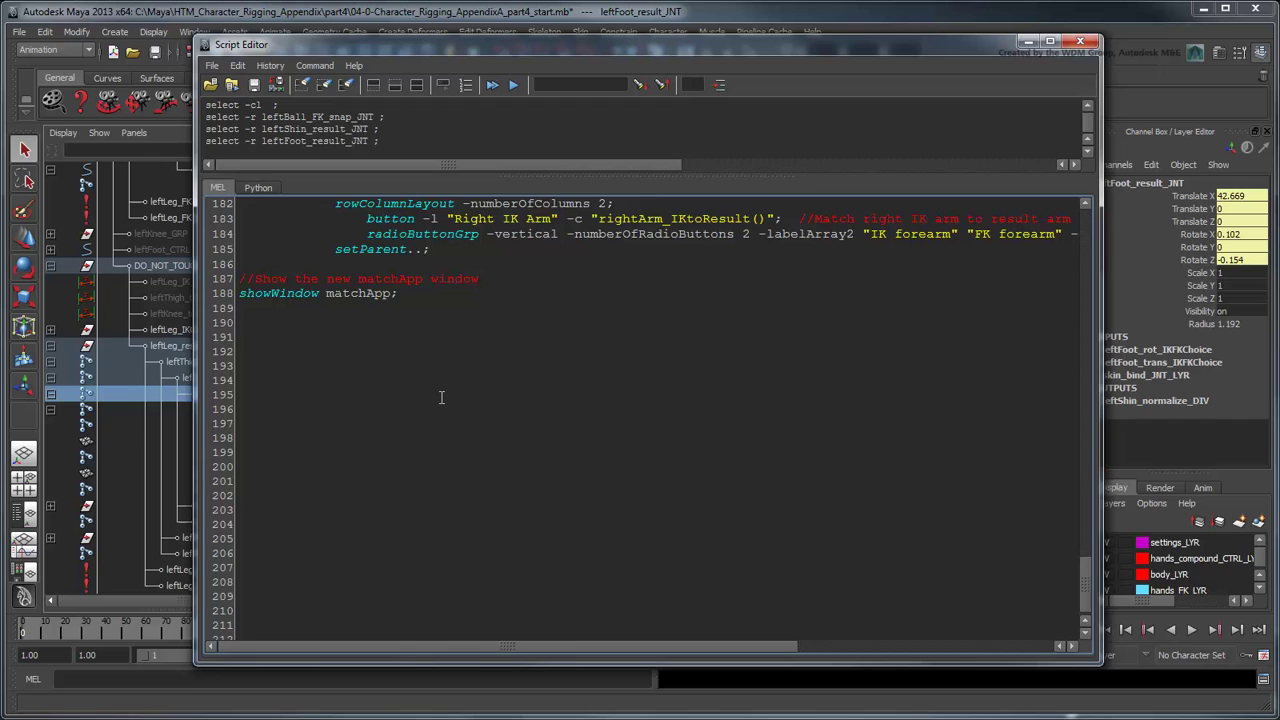
Step: Add a "Left FK Leg" button that calls leftLeg_FKtoResult() to the matchApp window code, and run the whole script
key("Return")
key("Return")
type("button -l \"Left FK Leg\" -c \"leftLeg_")
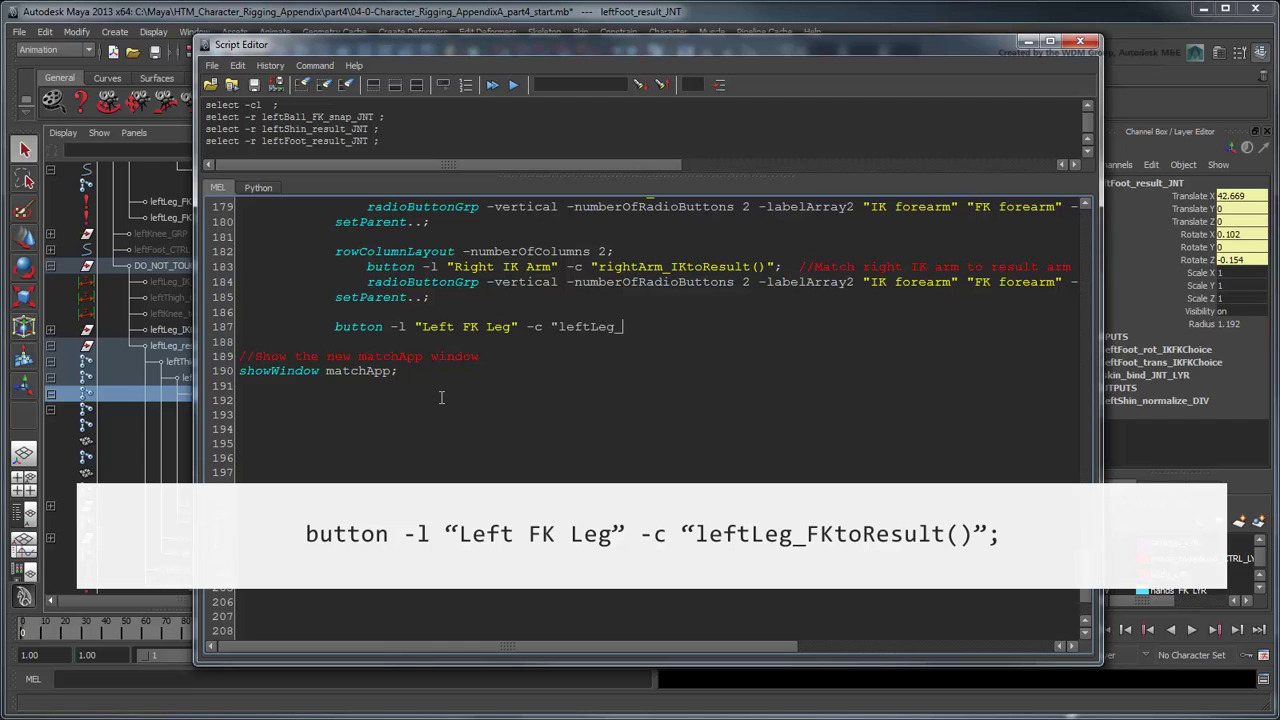
type("FKtoResult()\";")
left_click(493, 85)
left_click(1029, 41)
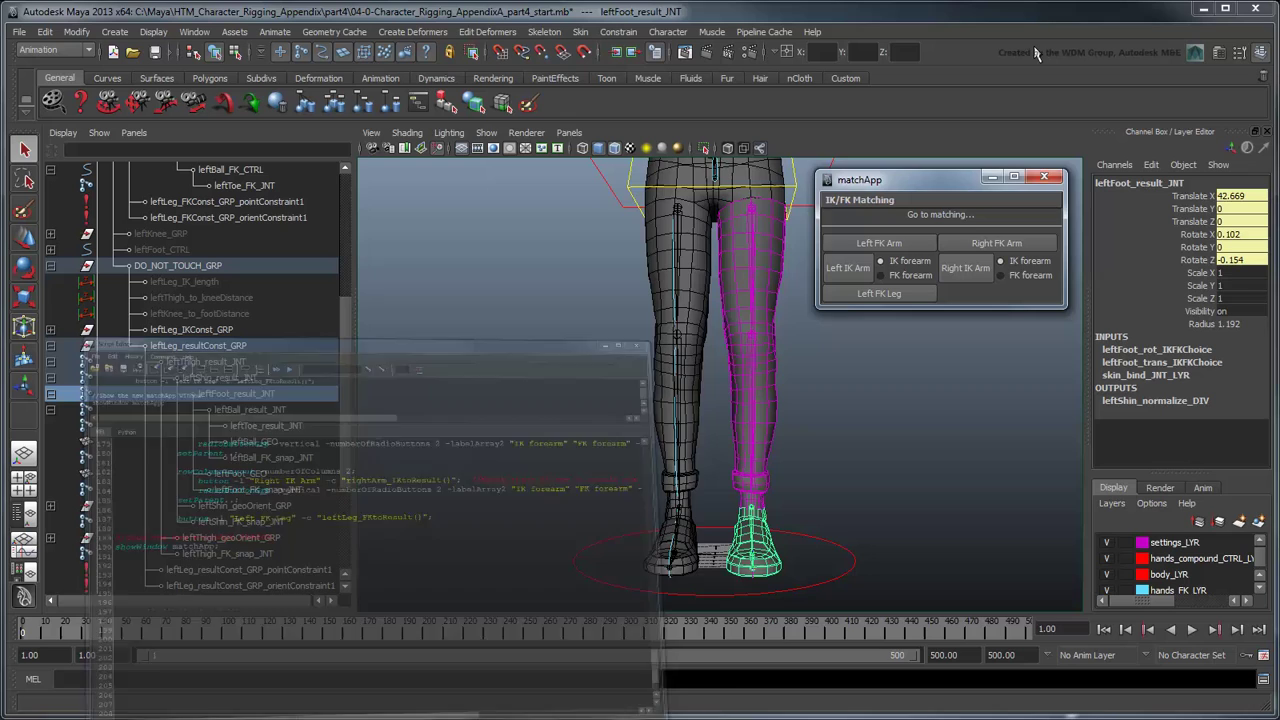
Step: Set FK / IK Blend on leftLeg_settings_CTRL to 1
left_click_drag(906, 466, 814, 533, "alt")
left_click(798, 528)
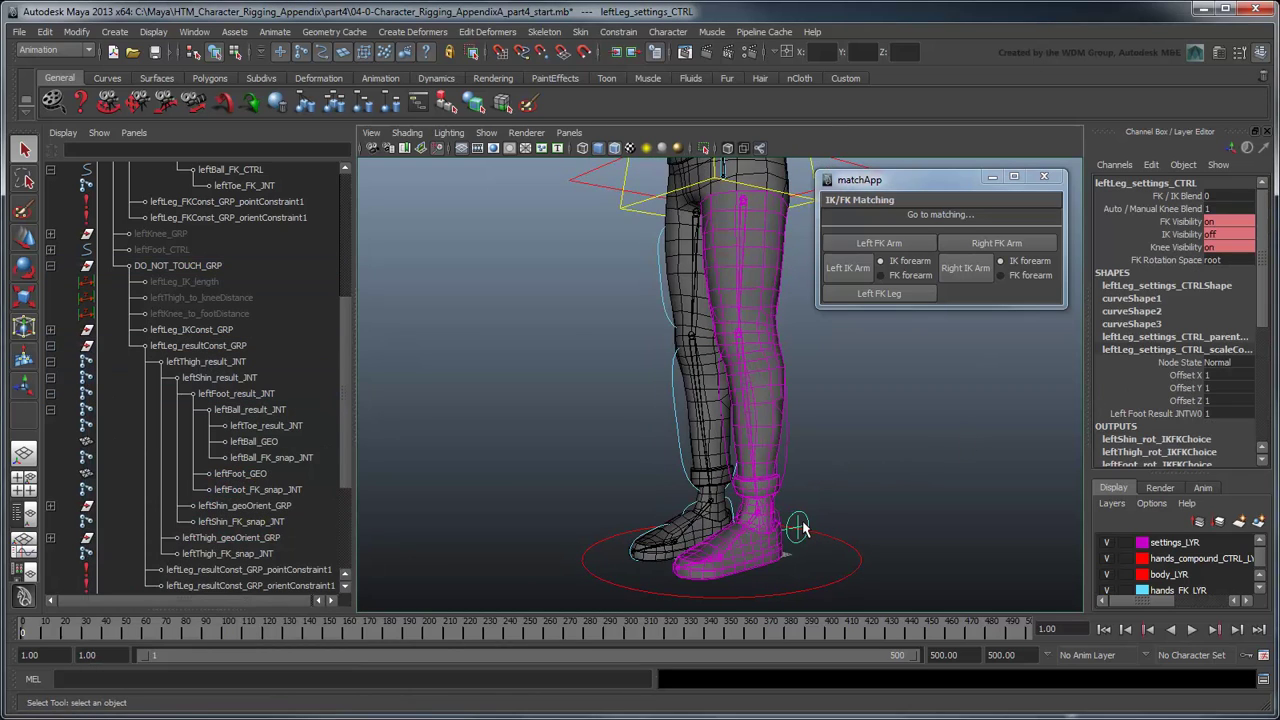
left_click(1222, 197)
type("1")
key("Return")
Step: Raise leftFoot_CTRL to pose the left leg and match the FK leg with the matchApp window
left_click(785, 576)
key("w")
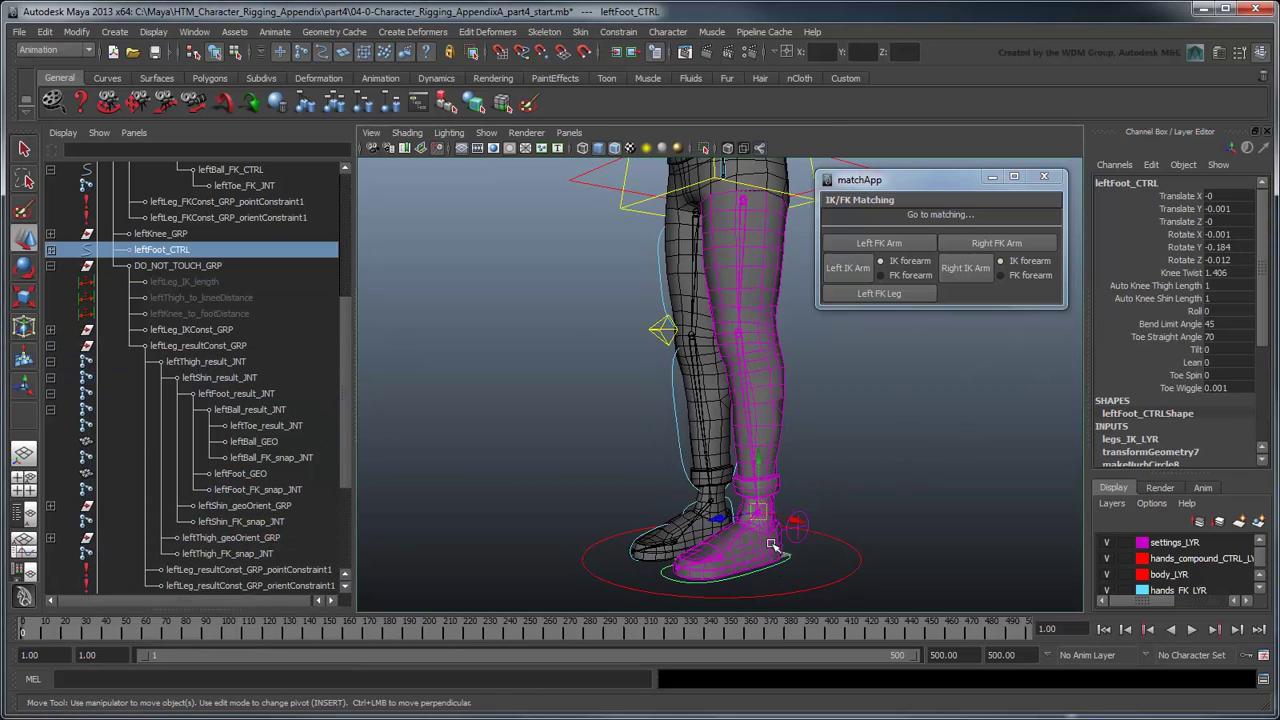
left_click_drag(768, 538, 810, 332)
left_click(867, 297)
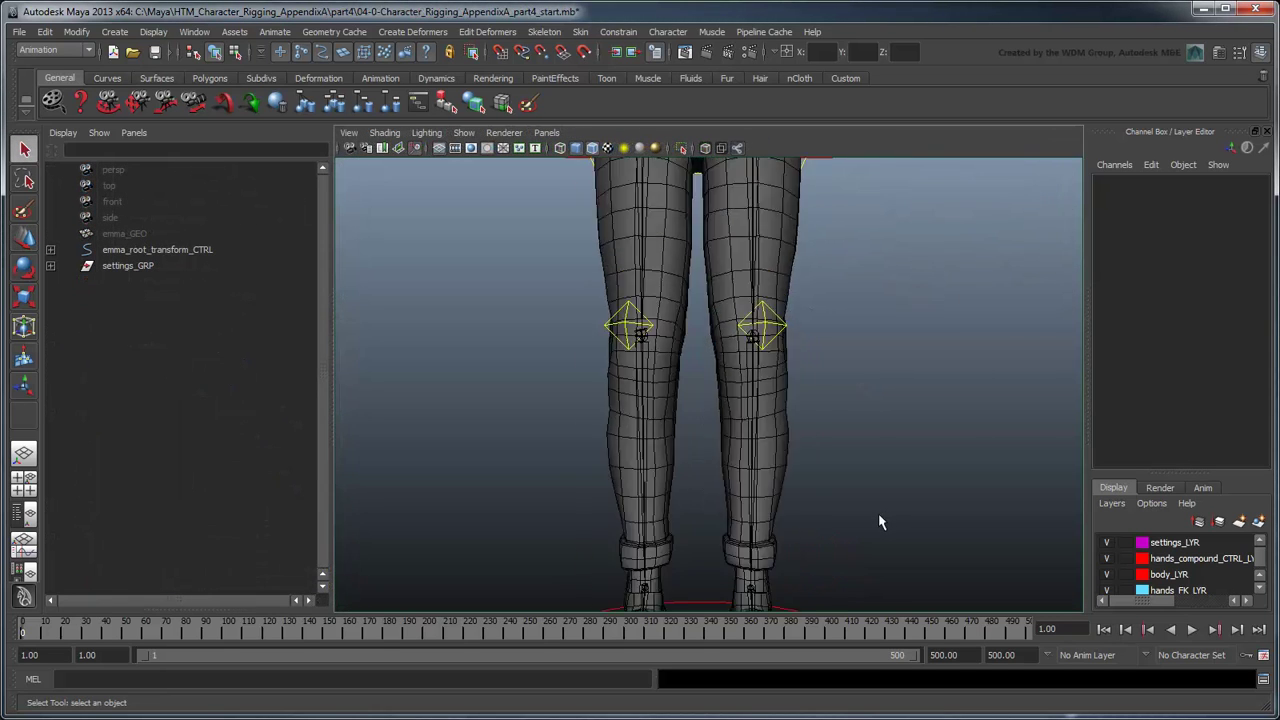
Step: Duplicate leftFoot_CTRL and rename the copy leftFoot_IK_snap_GRP
right_click_drag(880, 520, 868, 422, "alt")
middle_click_drag(868, 422, 864, 264, "alt")
left_click(829, 519)
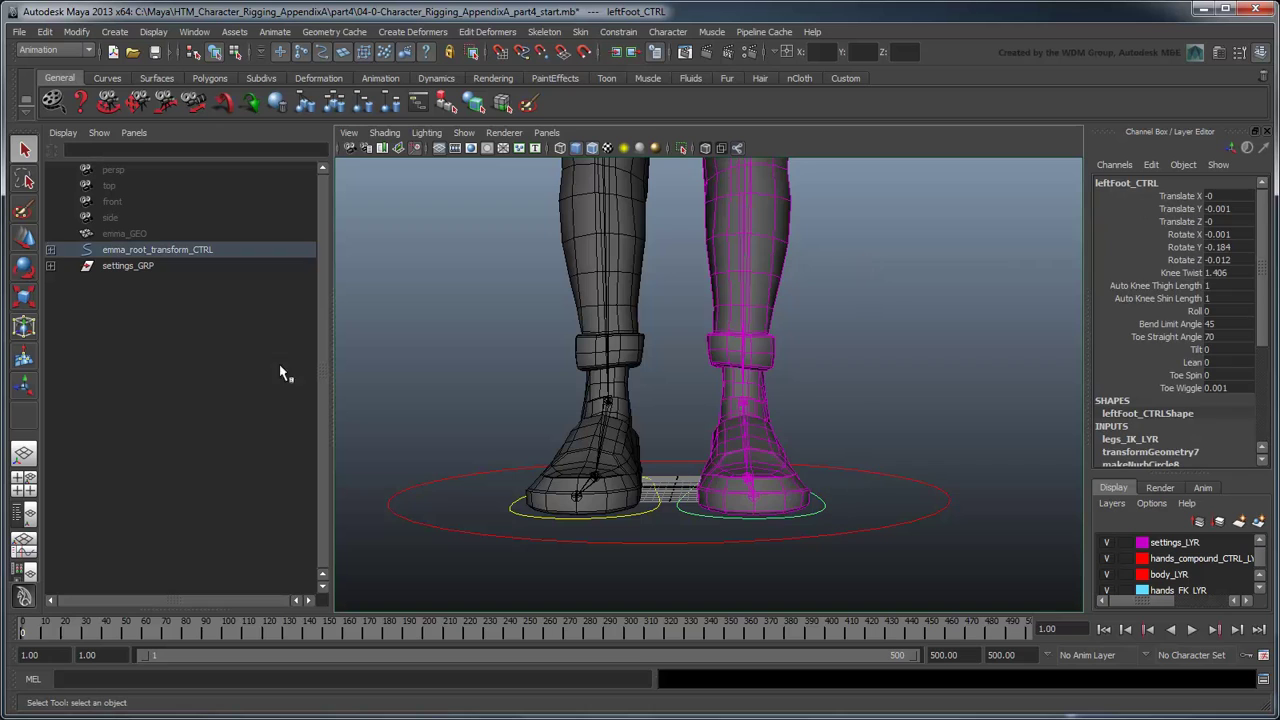
left_click(50, 249)
key("ctrl+d")
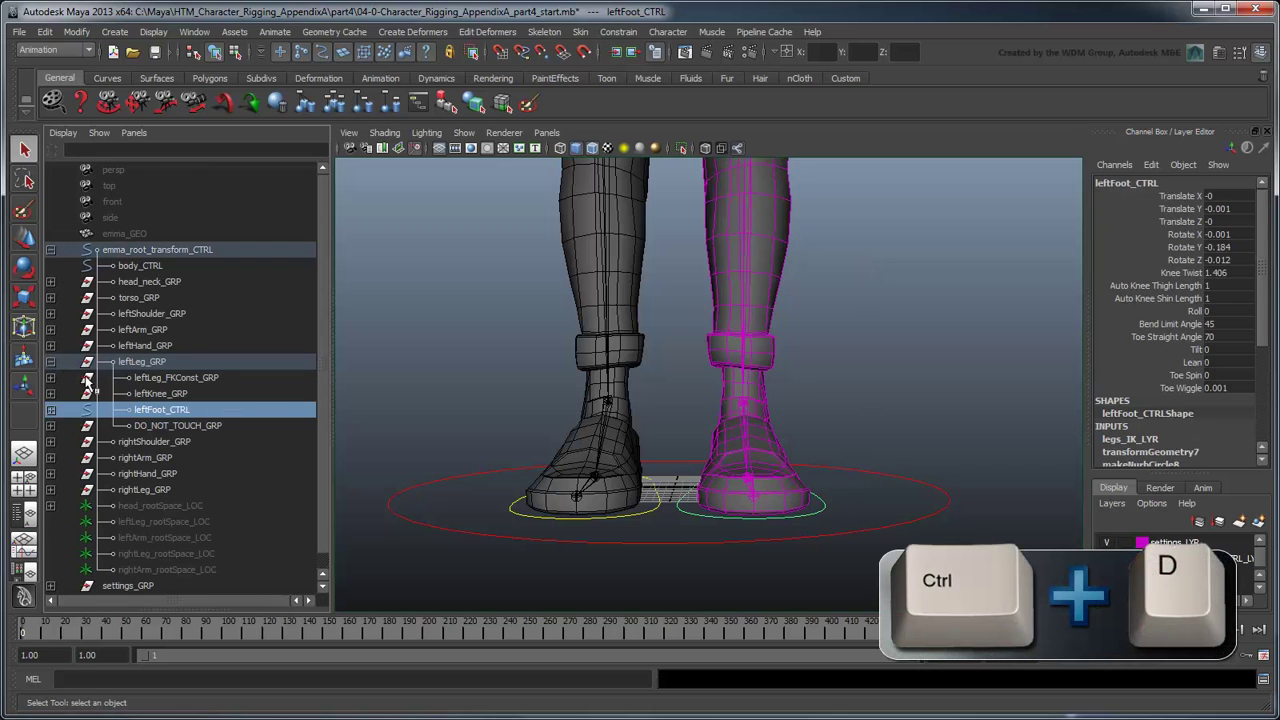
double_click(168, 443)
type("leftFoot_IK_")
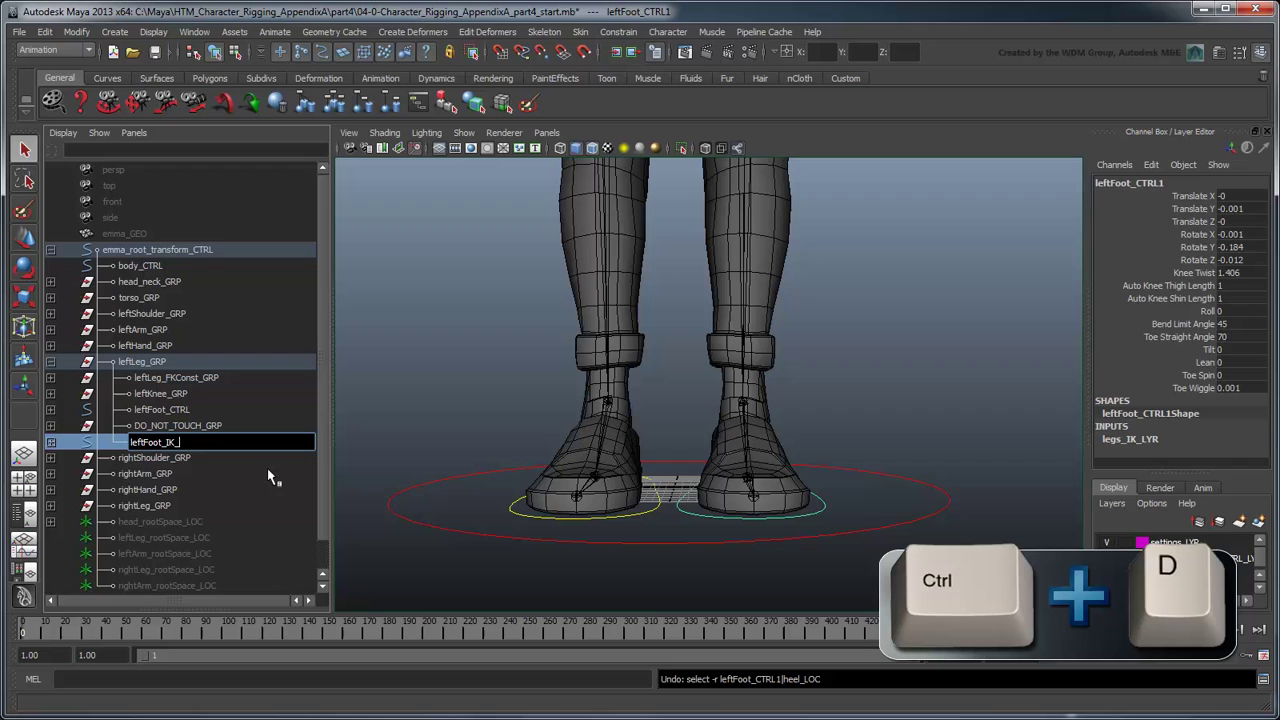
type("snap_GRP")
key("Return")
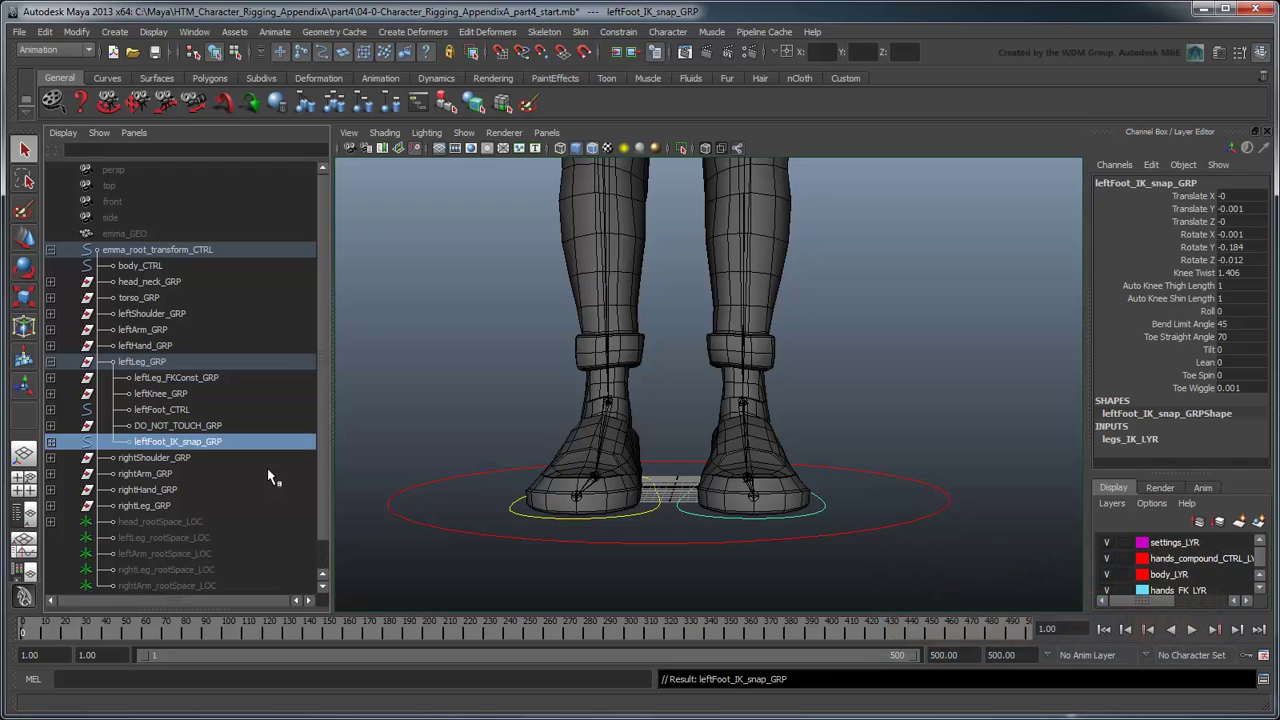
Step: Delete the child nodes and the curve shape of leftFoot_IK_snap_GRP
left_click(50, 443)
left_click(156, 459)
key("Delete")
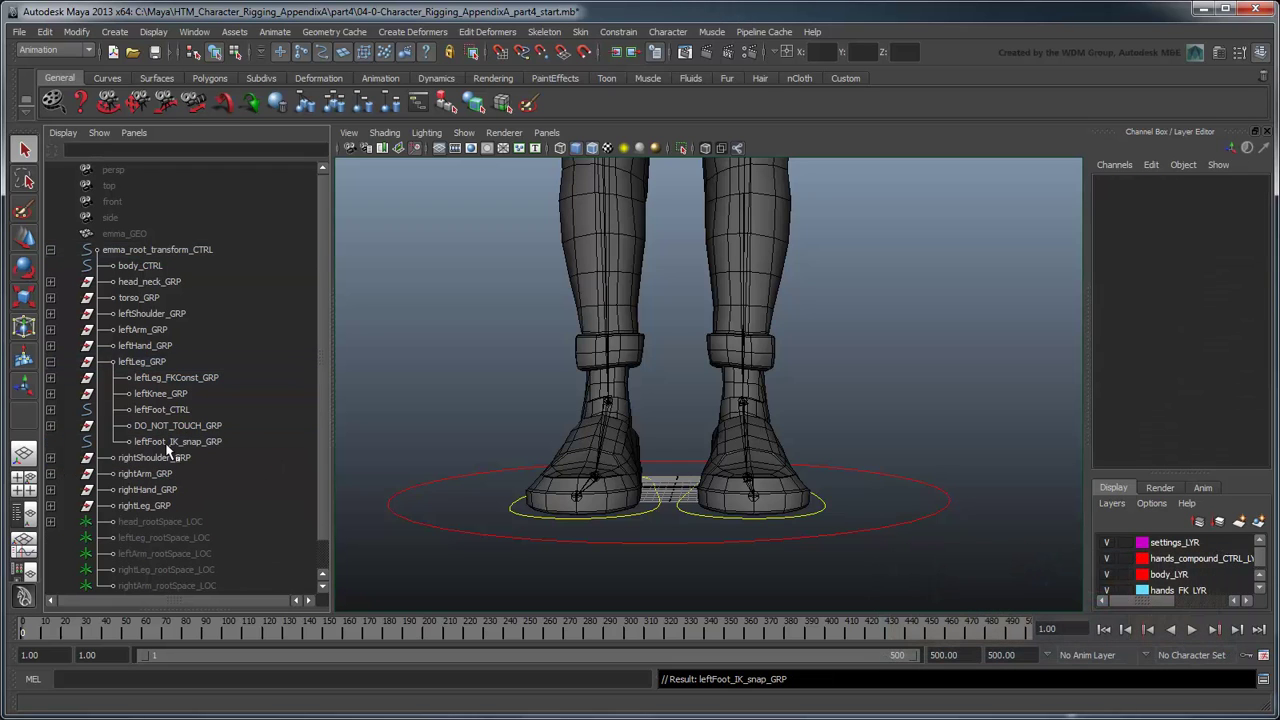
left_click(166, 444)
key("Down")
key("Delete")
Step: Delete the custom attributes from Knee Twist through Toe Wiggle on leftFoot_IK_snap_GRP
left_click(168, 446)
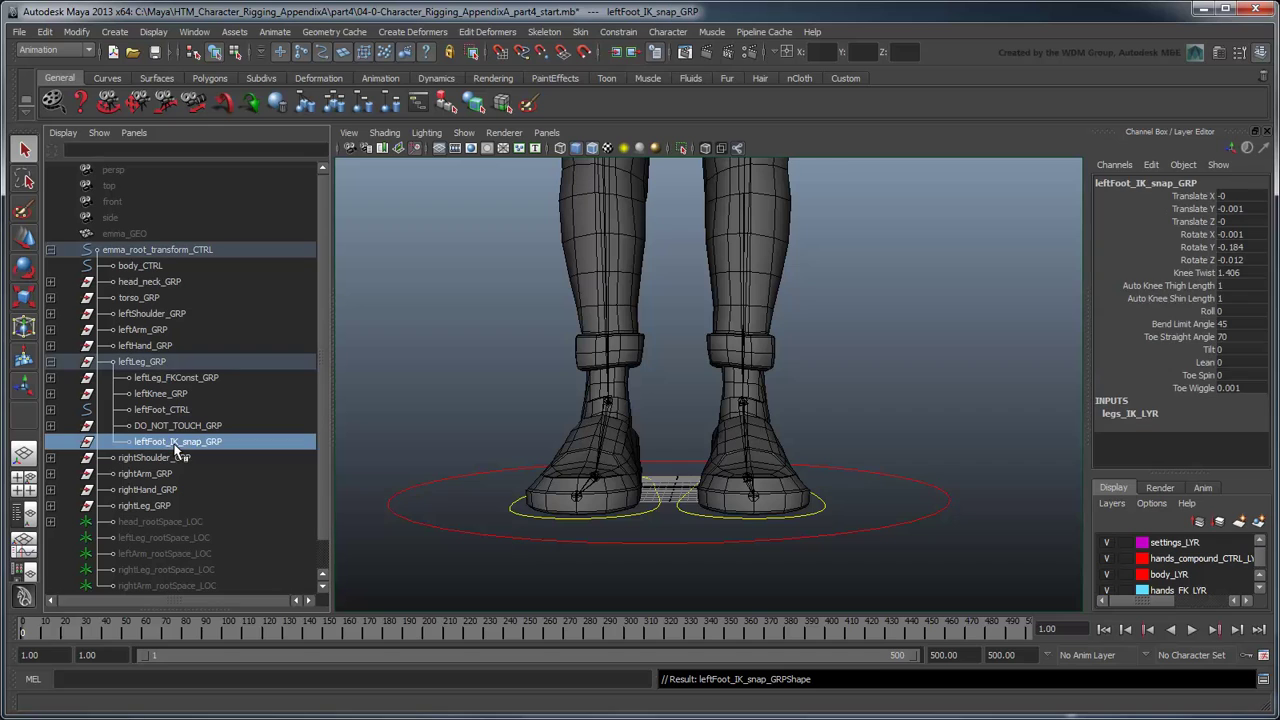
left_click_drag(1190, 390, 1189, 272)
left_click(1158, 168)
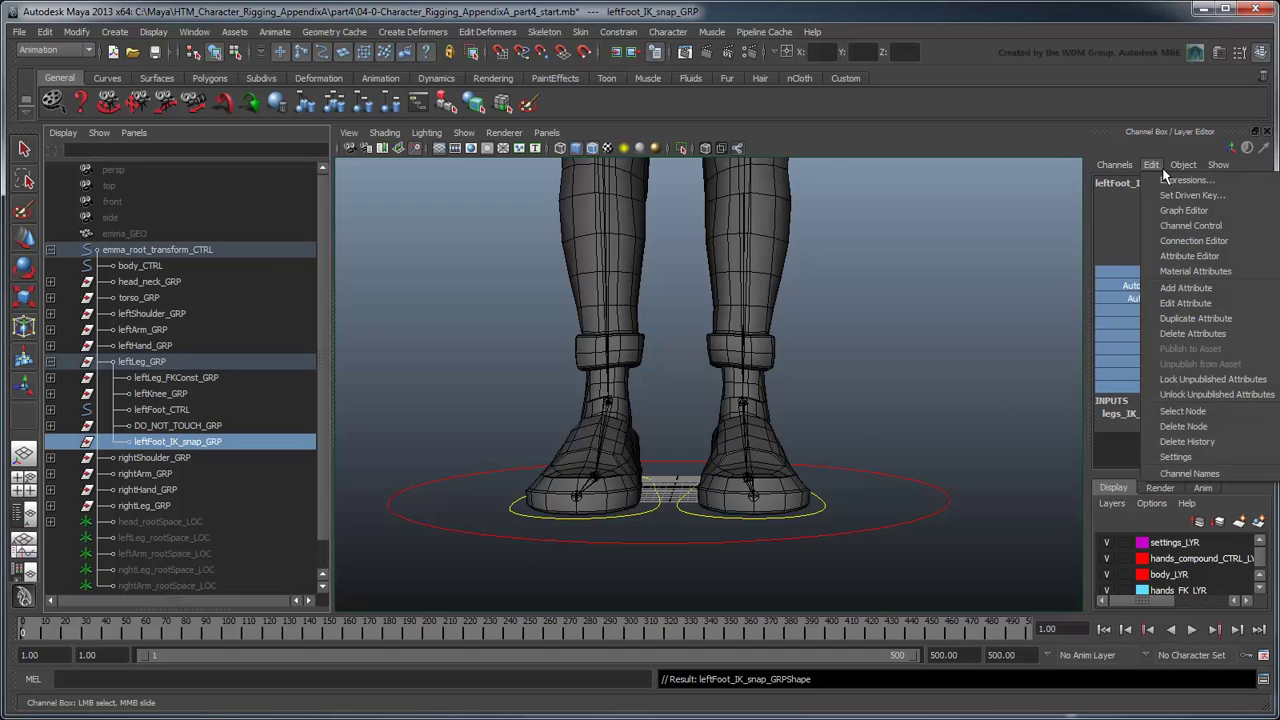
left_click(1192, 333)
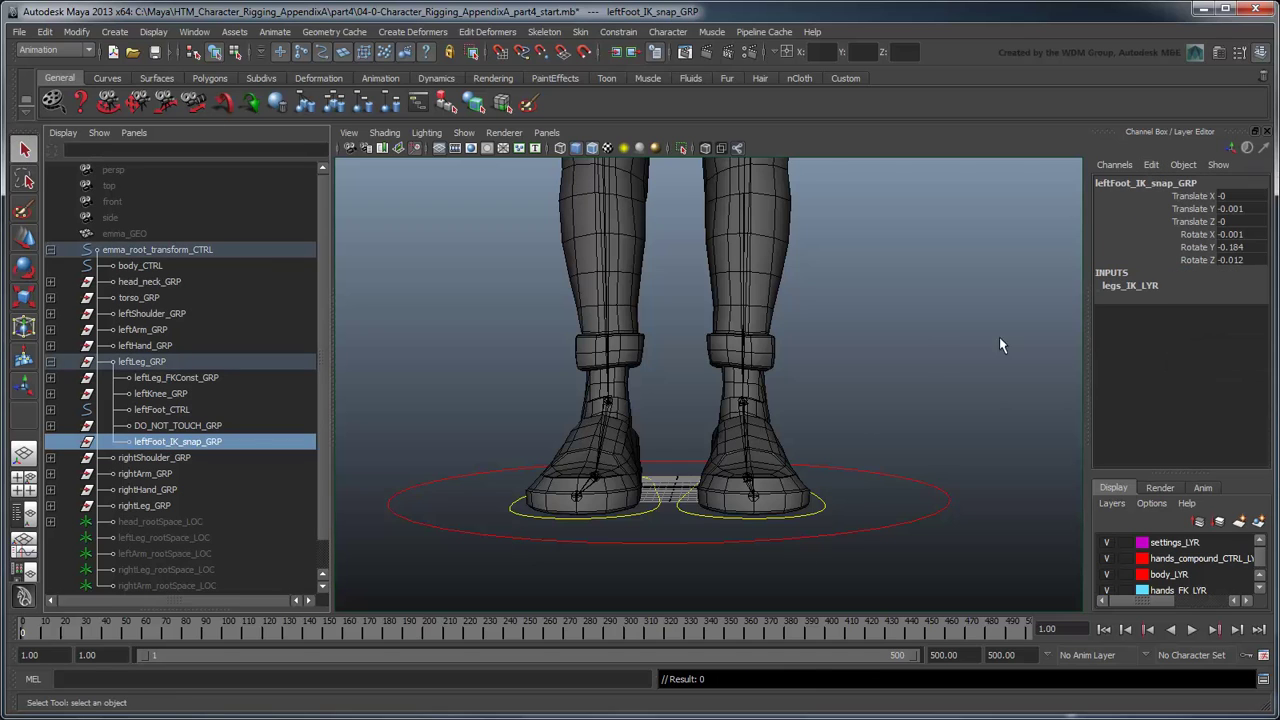
Step: Parent leftFoot_IK_snap_GRP under leftFoot_result_JNT in the left leg's result joint hierarchy and collapse leftLeg_GRP
left_click(50, 425)
left_click(50, 505)
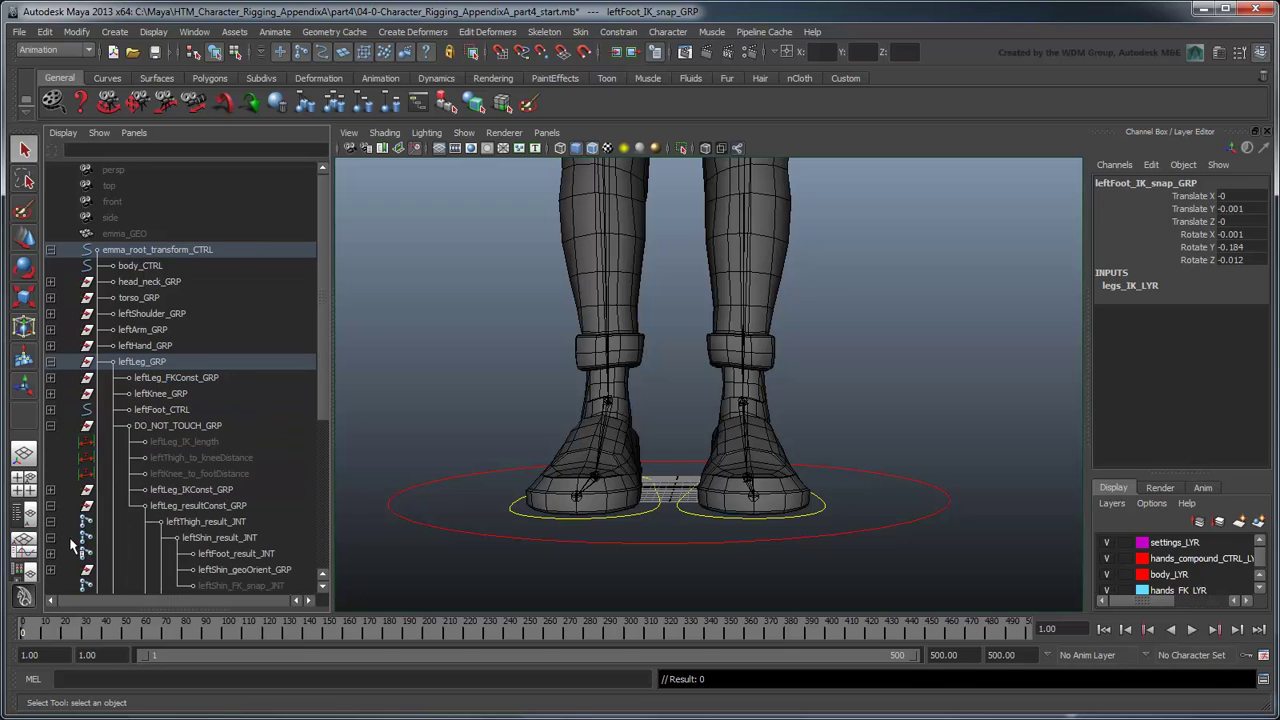
scroll(73, 545, "down", 5)
middle_click_drag(236, 416, 258, 293)
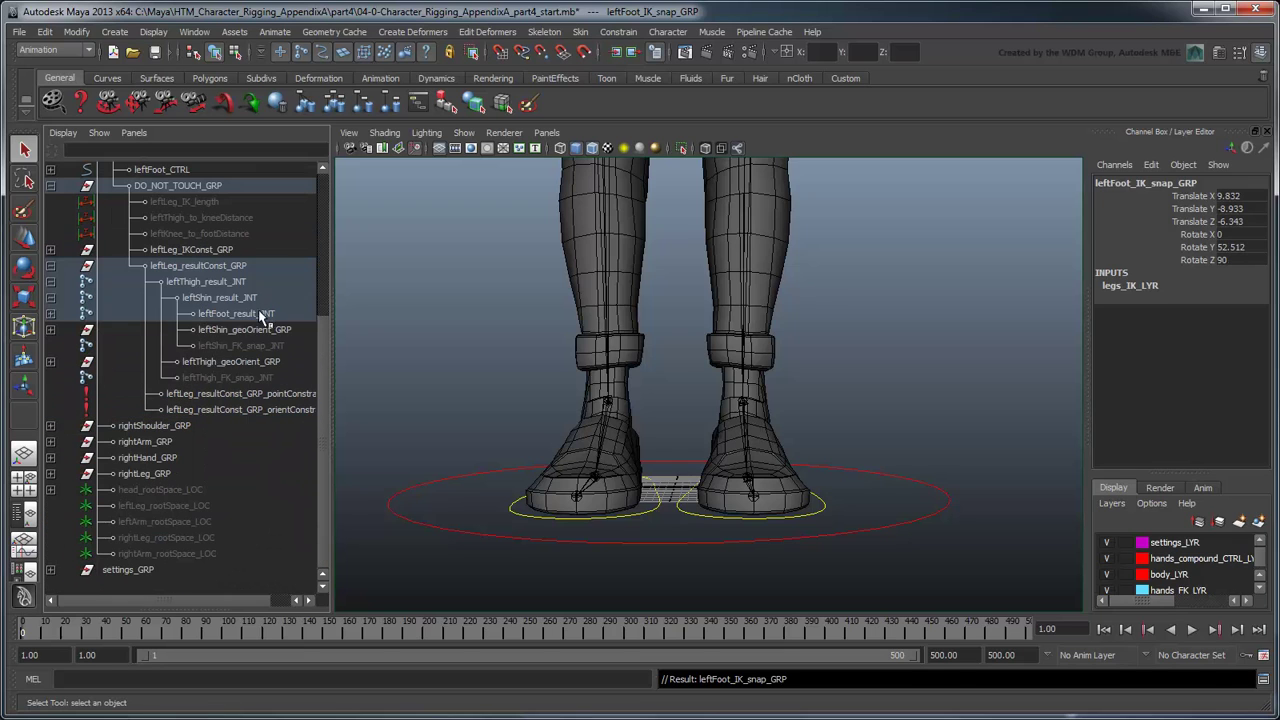
left_click(51, 314)
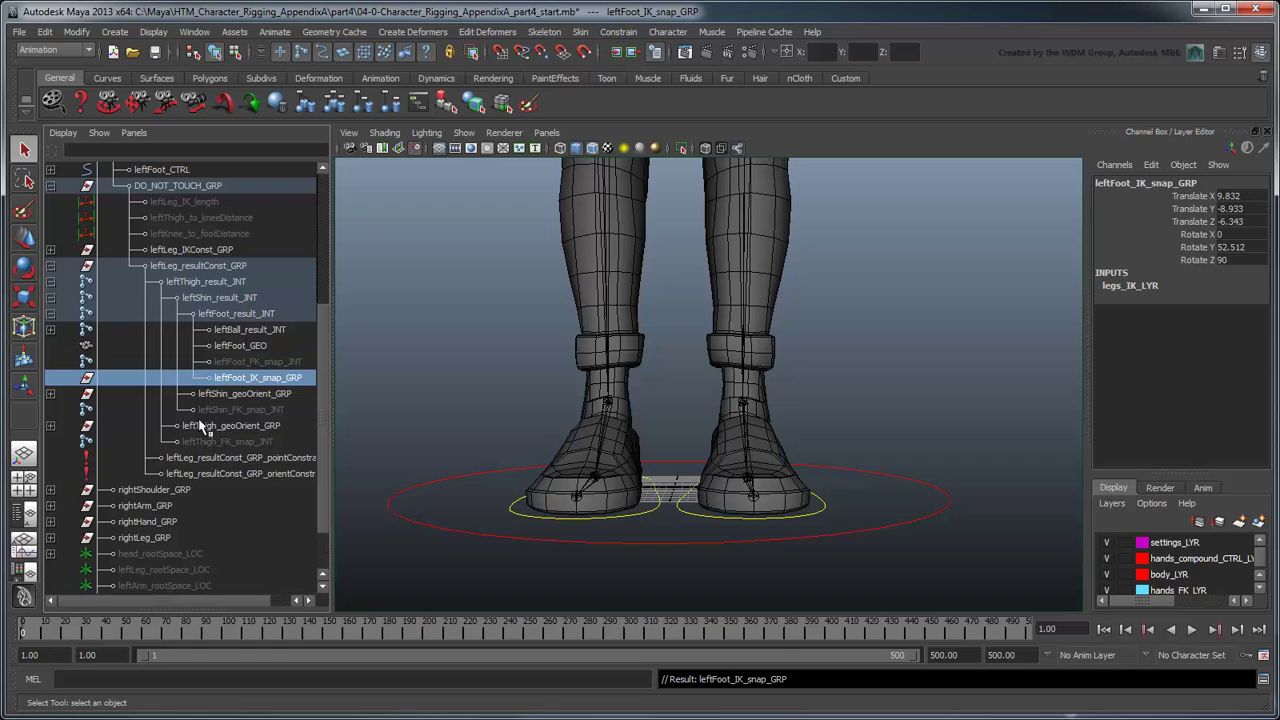
scroll(200, 427, "up", 5)
left_click(52, 357)
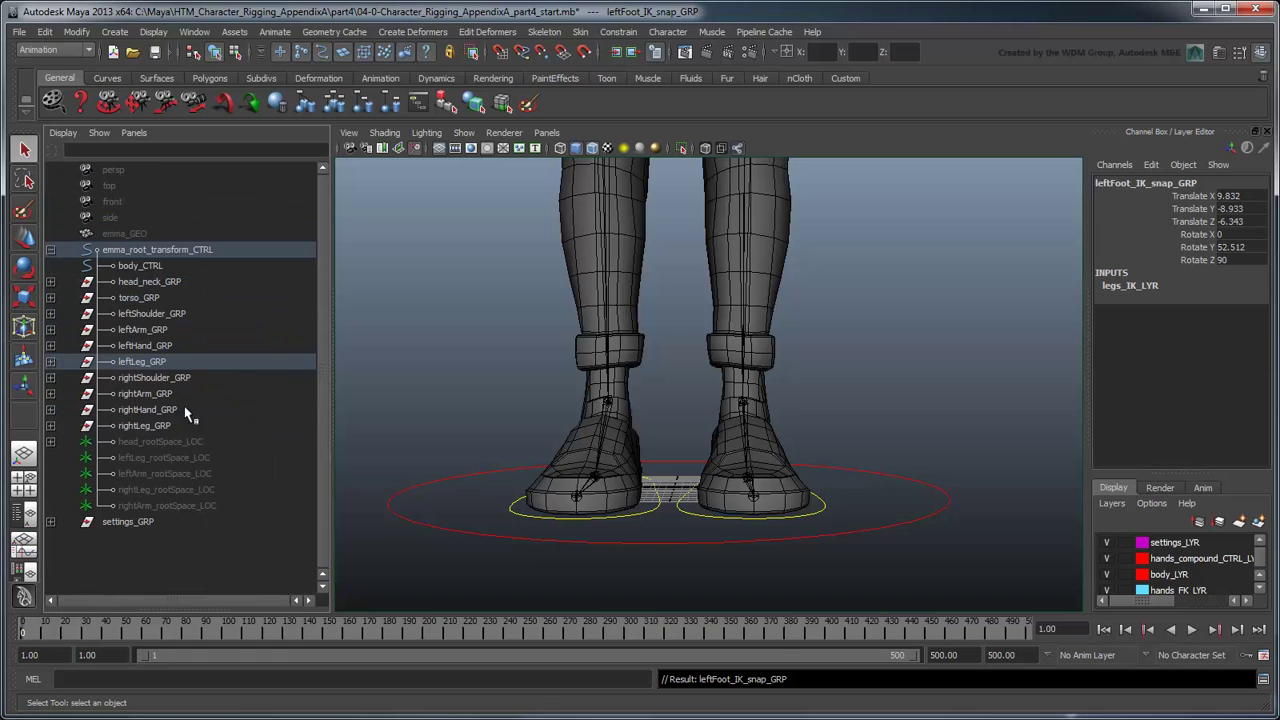
Step: Copy the leftArm_IKtoResult procedure with its comment and paste it below the right leg FK procedure in the Script Editor
left_click(1263, 679)
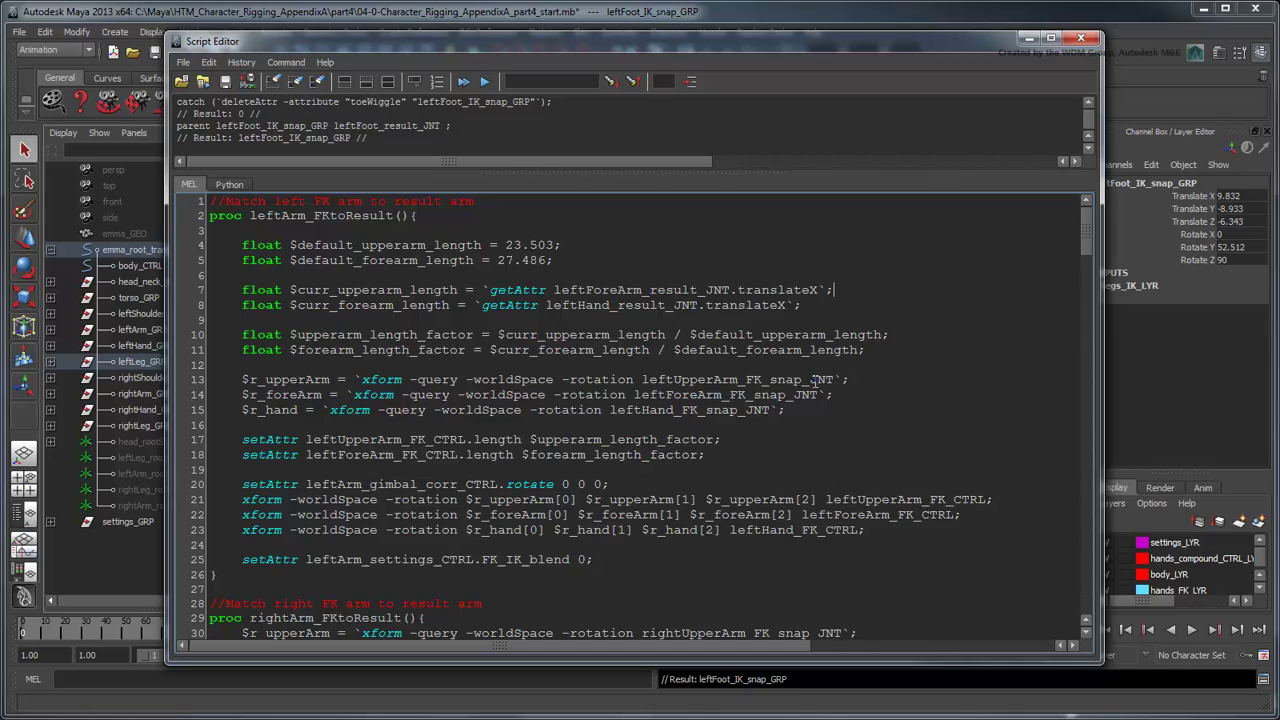
scroll(214, 240, "down", 13)
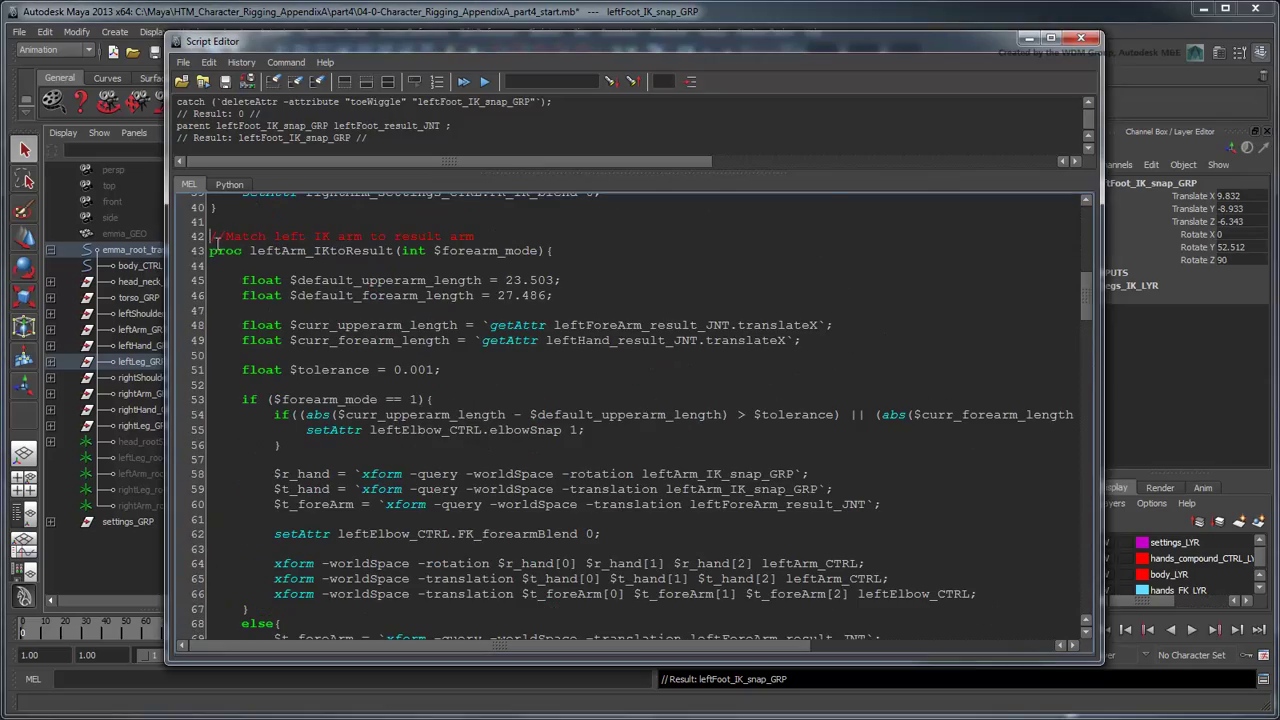
scroll(428, 363, "down", 7)
left_click(238, 548, "shift")
scroll(287, 428, "down", 20)
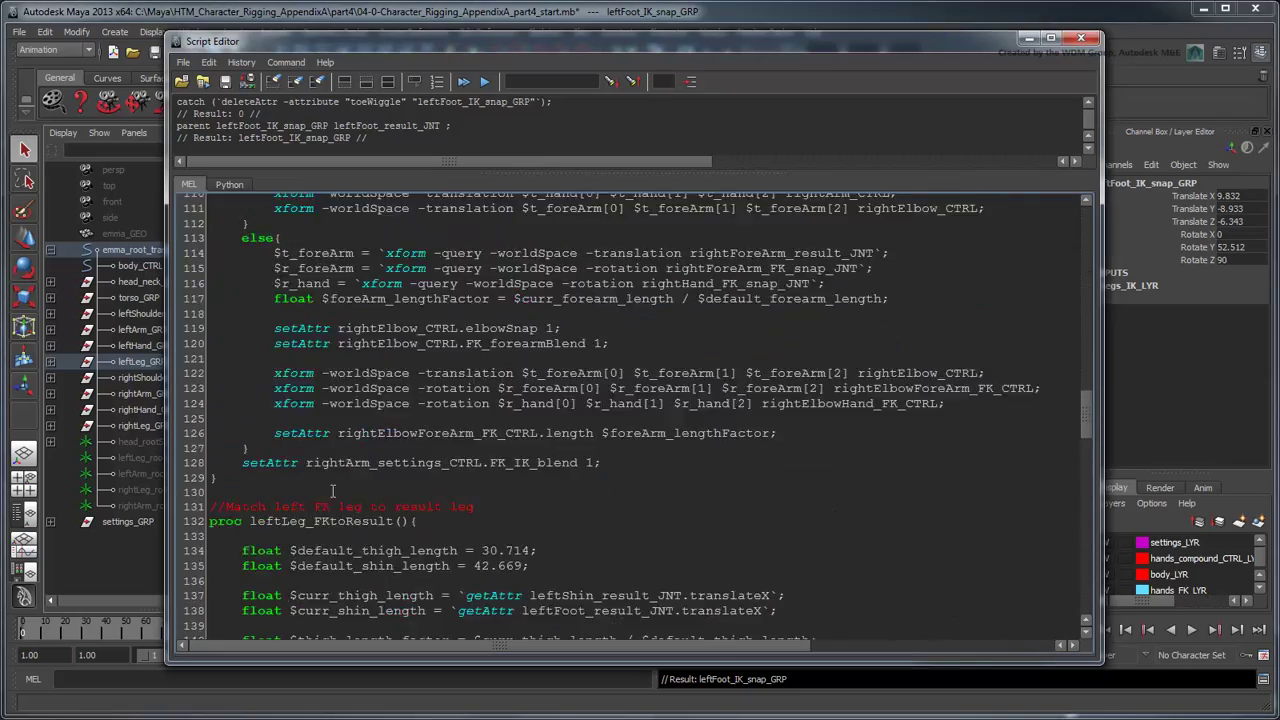
key("Return")
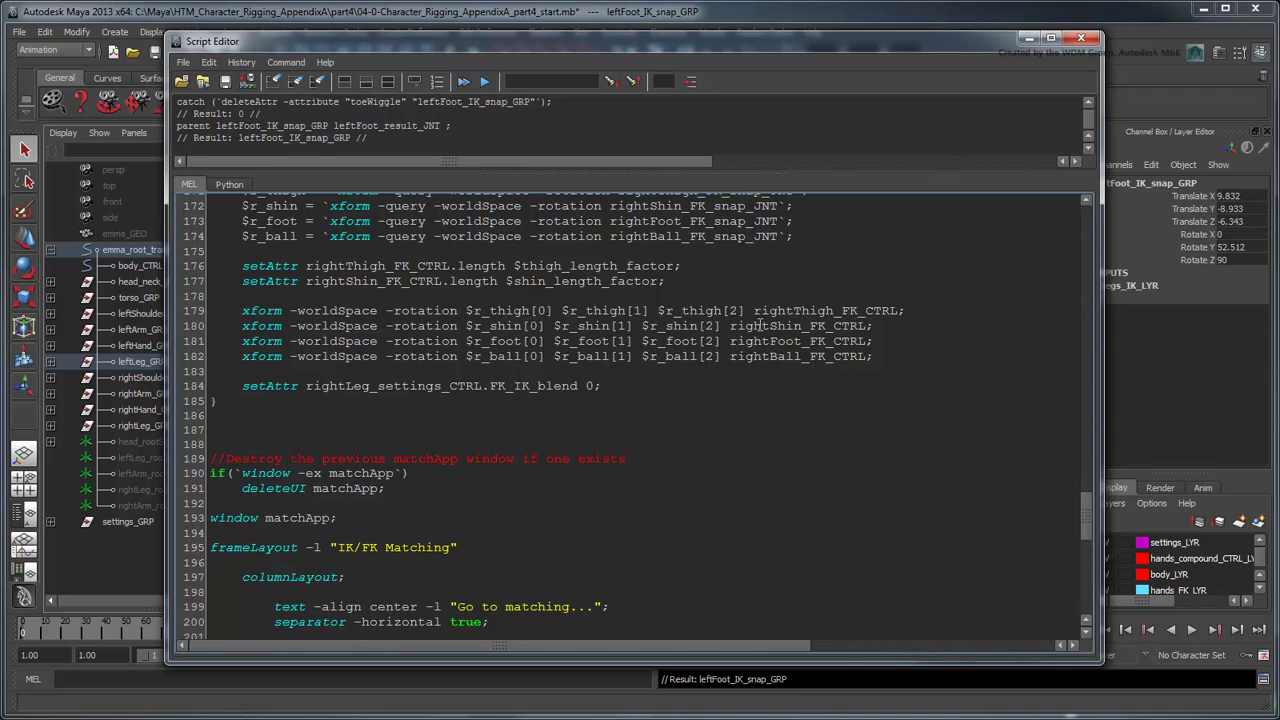
key("ctrl+v")
Step: Change the pasted comment to "Match left IK leg to result leg" and rename the procedure leftLeg_IKtoResult
double_click(352, 376)
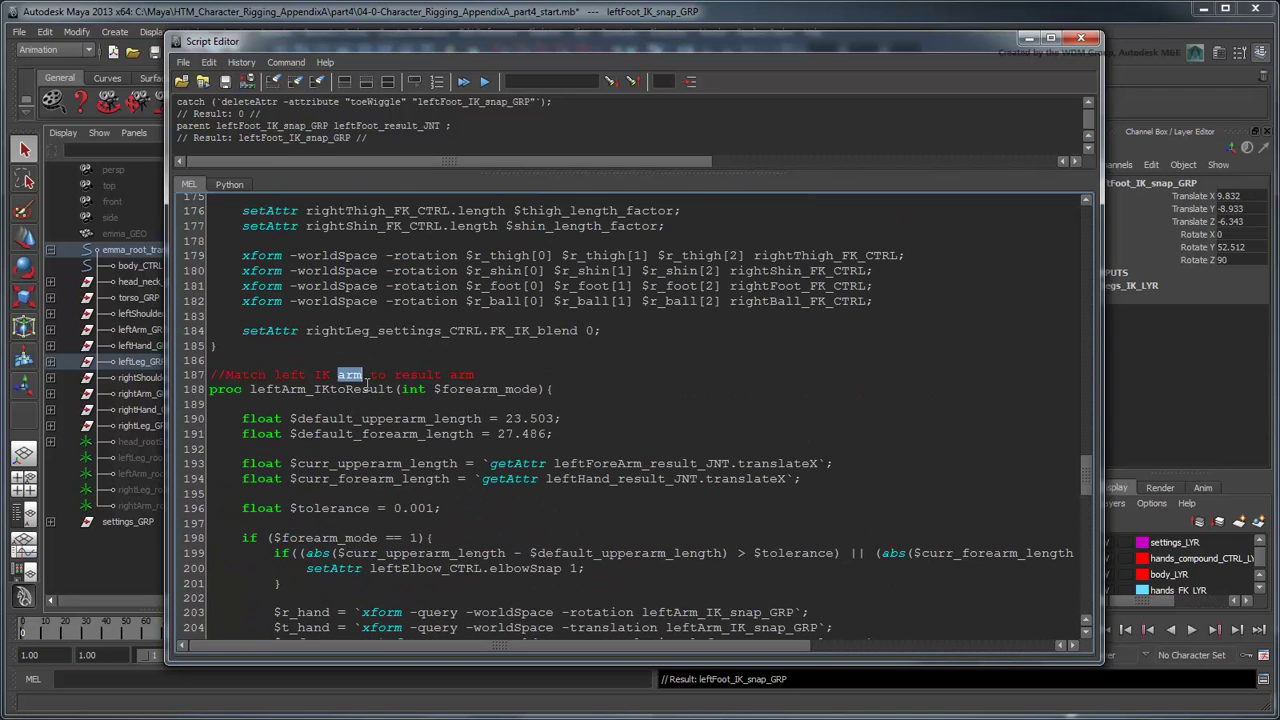
type("leg")
double_click(461, 376)
left_click_drag(306, 389, 279, 389)
type("Leg")
Step: Rename the default length variables in leftLeg_IKtoResult to $default_thigh_length and $default_shin_length
left_click_drag(421, 419, 361, 434)
type("thighshin")
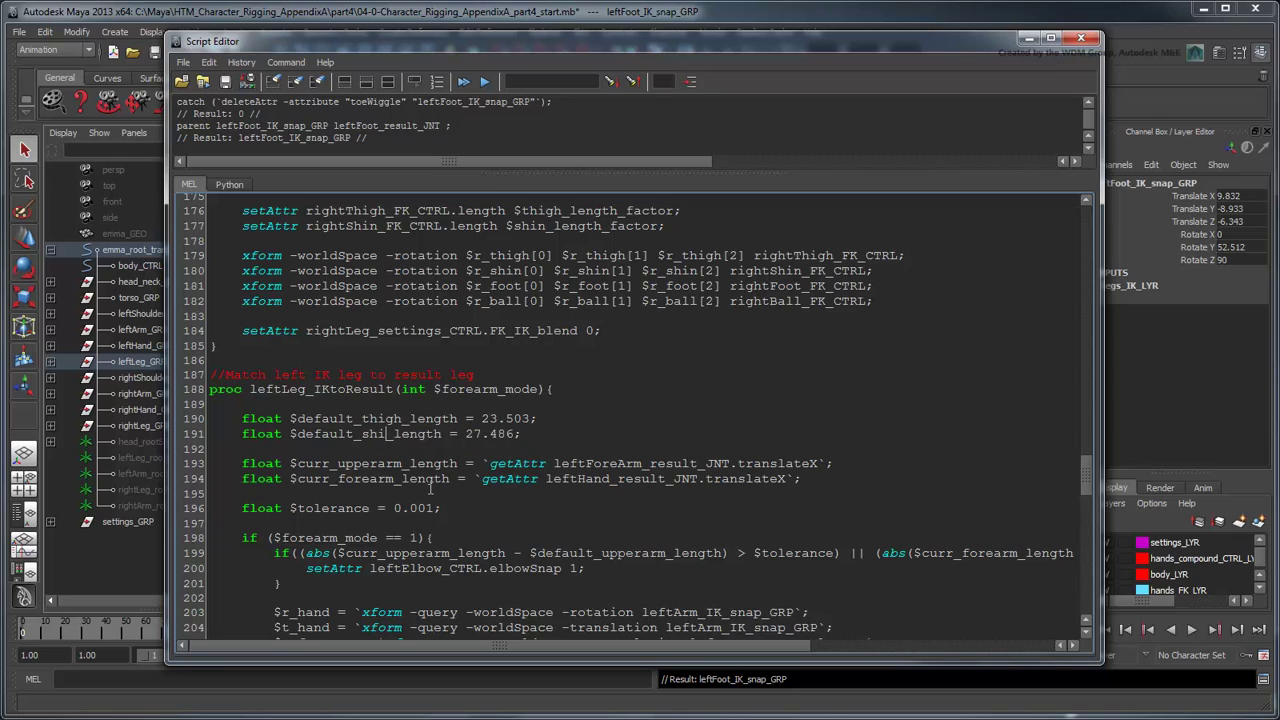
Step: Set the default thigh length to 30.714 and the default shin length to 42.669 in leftLeg_IKtoResult
left_click_drag(482, 419, 534, 419)
type("30")
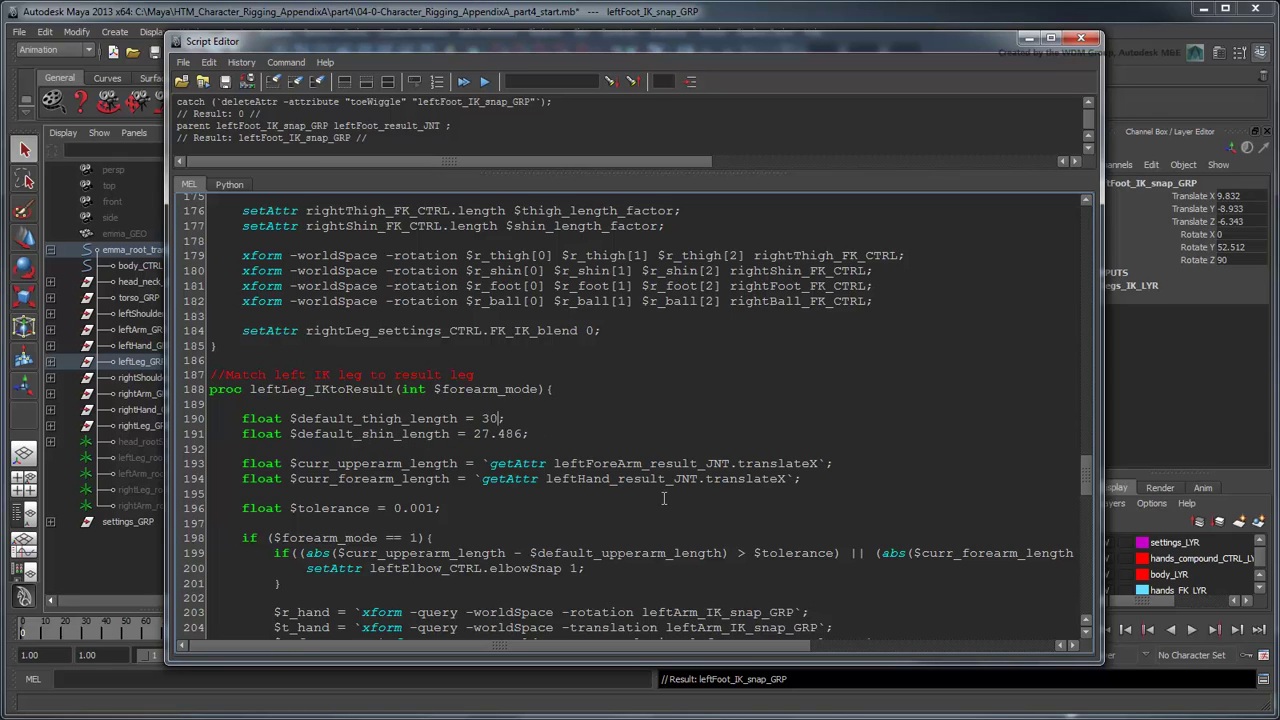
key("BackSpace")
key("BackSpace")
key("BackSpace")
key("BackSpace")
key("BackSpace")
key("BackSpace")
type("42.")
key("Right")
type("669")
Step: Rename the current upper arm length variable in leftLeg_IKtoResult $curr_thigh_length and make it read leftShin_result_JNT.translateX
left_click_drag(397, 465, 336, 465)
type("thigh")
left_click_drag(562, 465, 618, 466)
type("Shin")
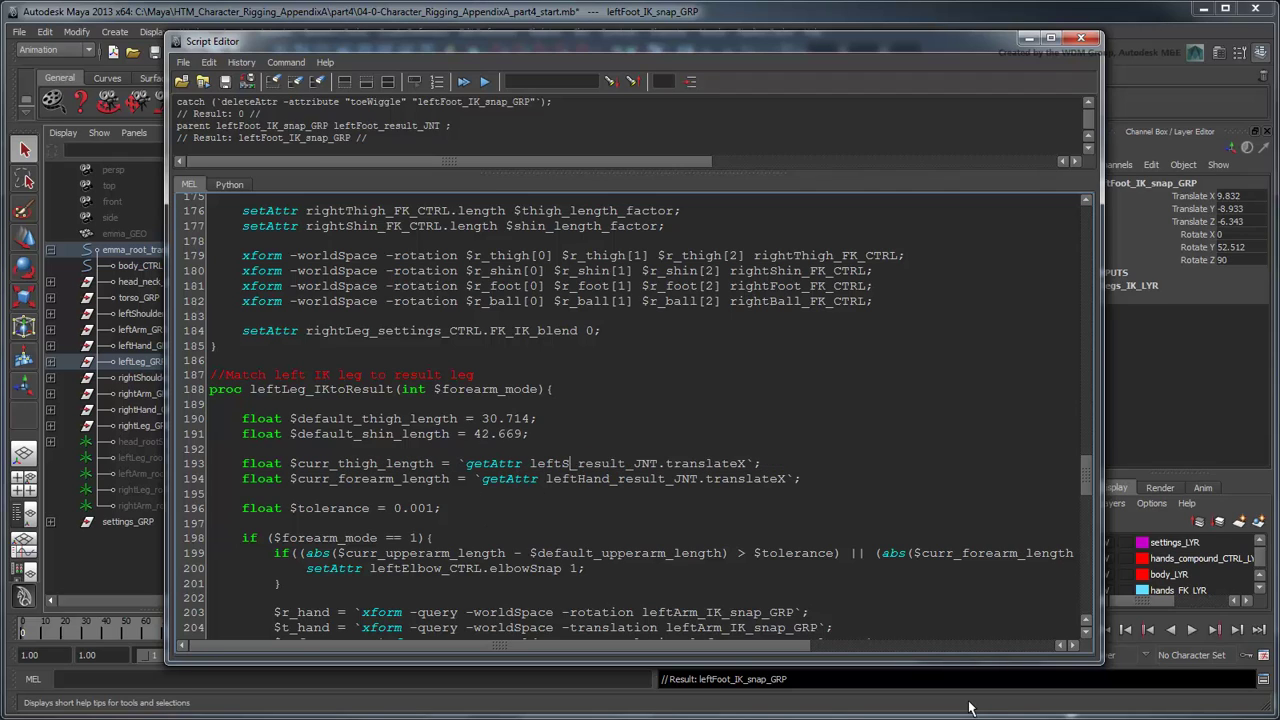
Step: Rename the current forearm length variable in leftLeg_IKtoResult $curr_shin_length and make it read leftFoot_result_JNT.translateX
left_click_drag(394, 480, 337, 480)
type("shin")
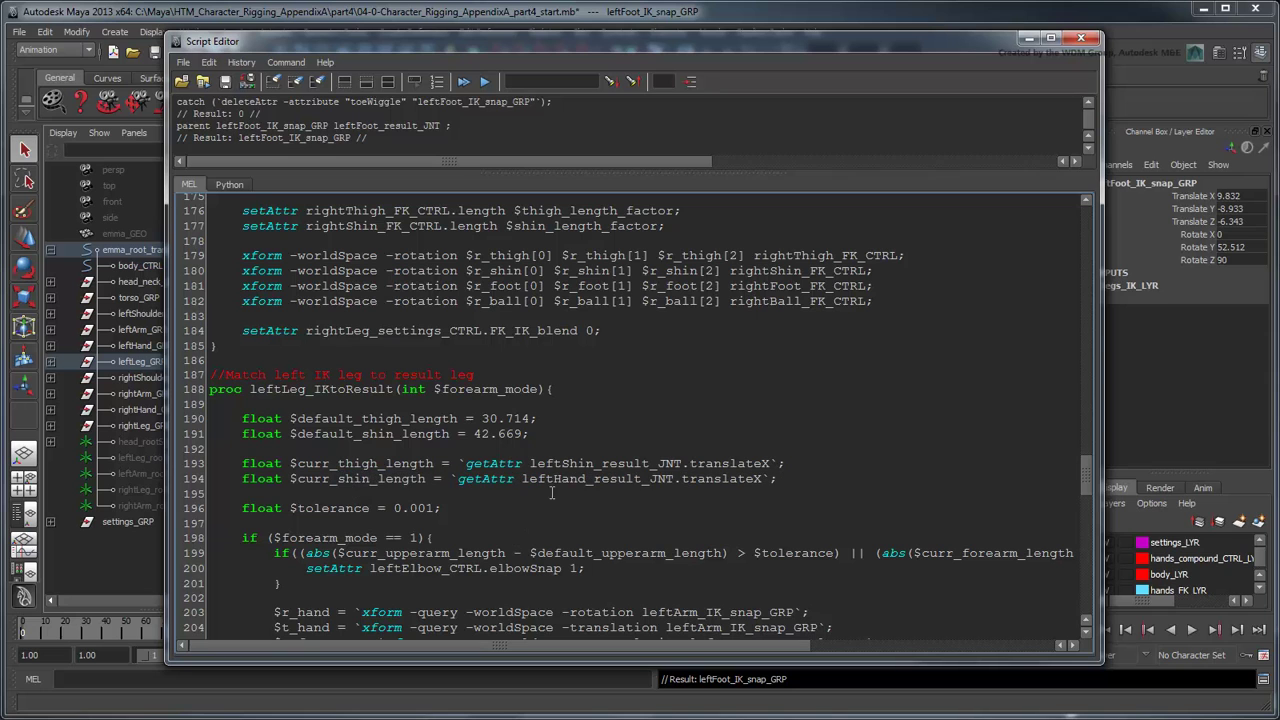
left_click_drag(554, 479, 586, 479)
type("Foot")
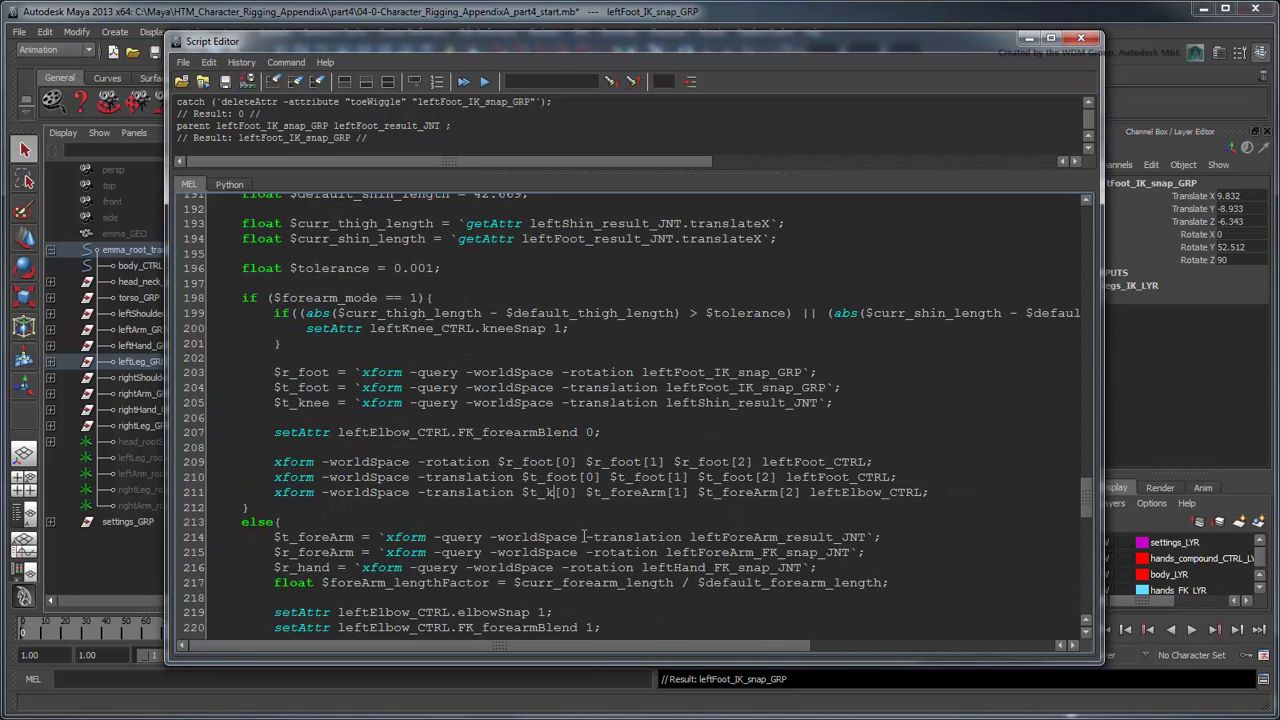
Step: Change the forearm translation line in leftLeg_IKtoResult to use $t_knee[0], $t_knee[1] and $t_knee[2] on leftKnee_CTRL
type("nee")
key("Delete")
key("Delete")
key("Delete")
key("Delete")
key("Delete")
key("Delete")
key("Delete")
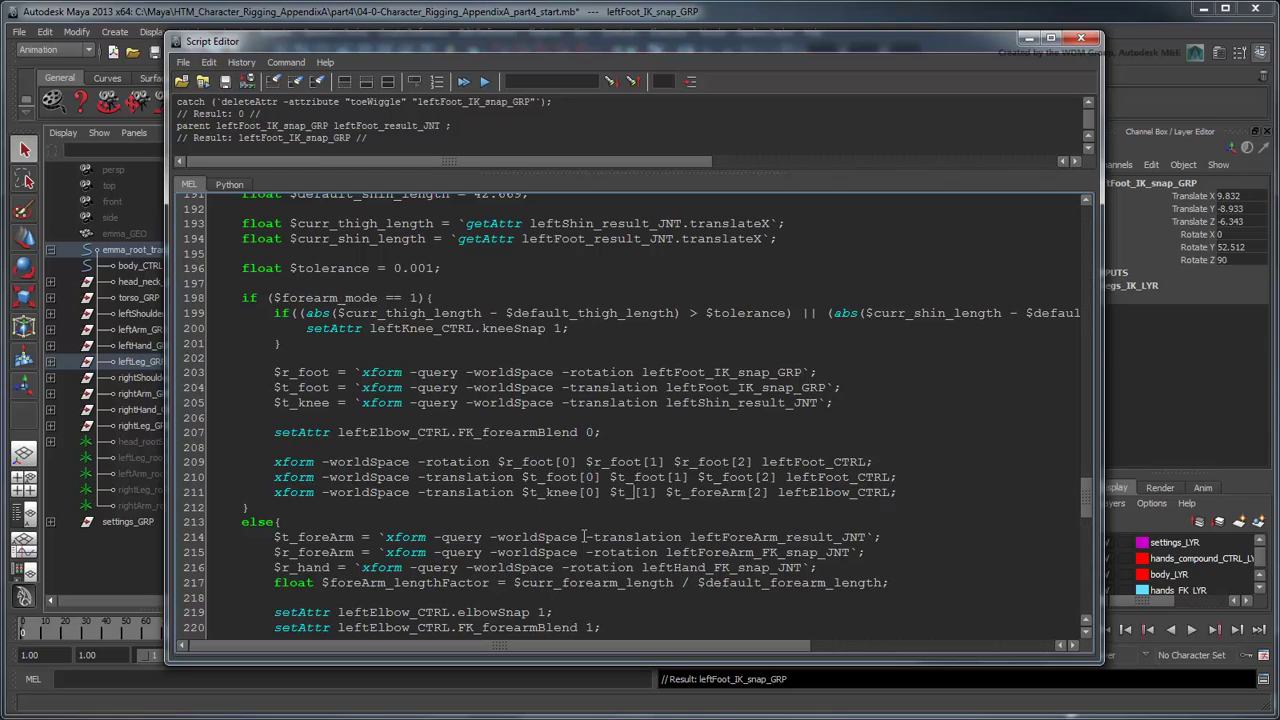
type("knee")
key("Right")
key("Right")
key("Right")
key("Right")
key("Right")
key("Right")
key("Right")
key("Delete")
key("Delete")
key("Delete")
key("Delete")
key("Delete")
key("Delete")
key("Delete")
type("knee")
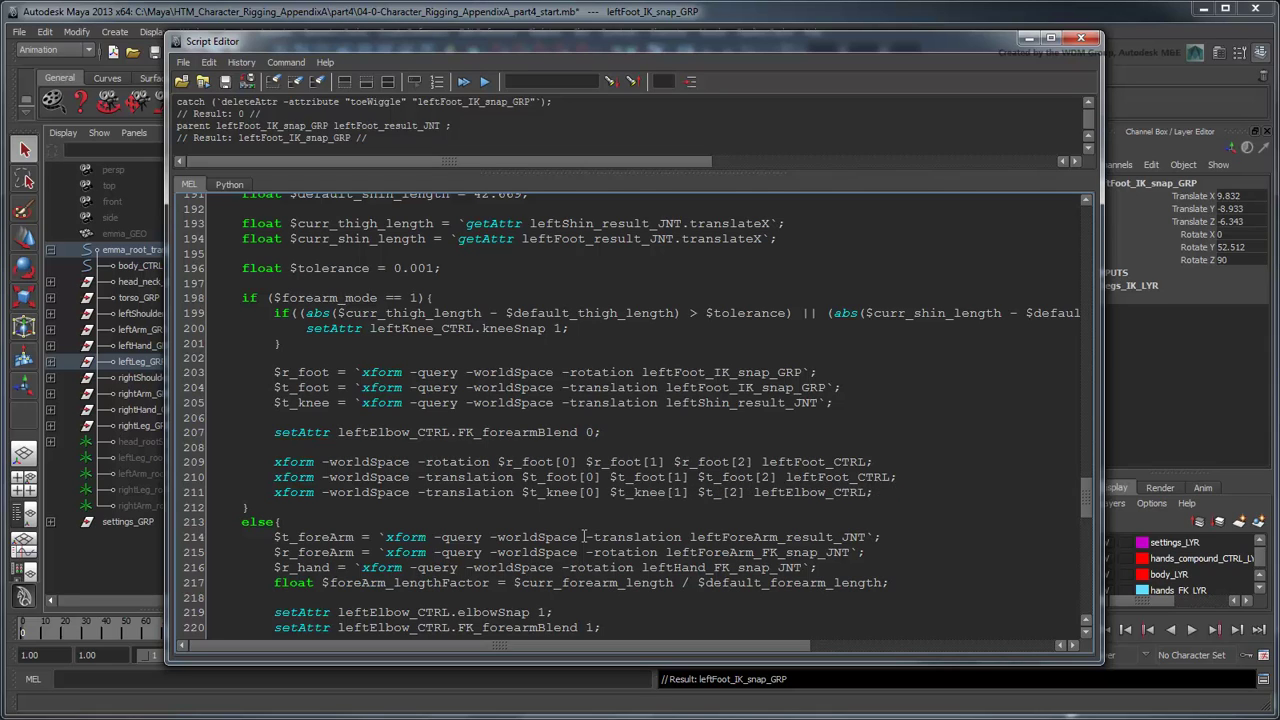
key("Delete")
key("Delete")
key("Delete")
key("Delete")
key("Delete")
type("Knee")
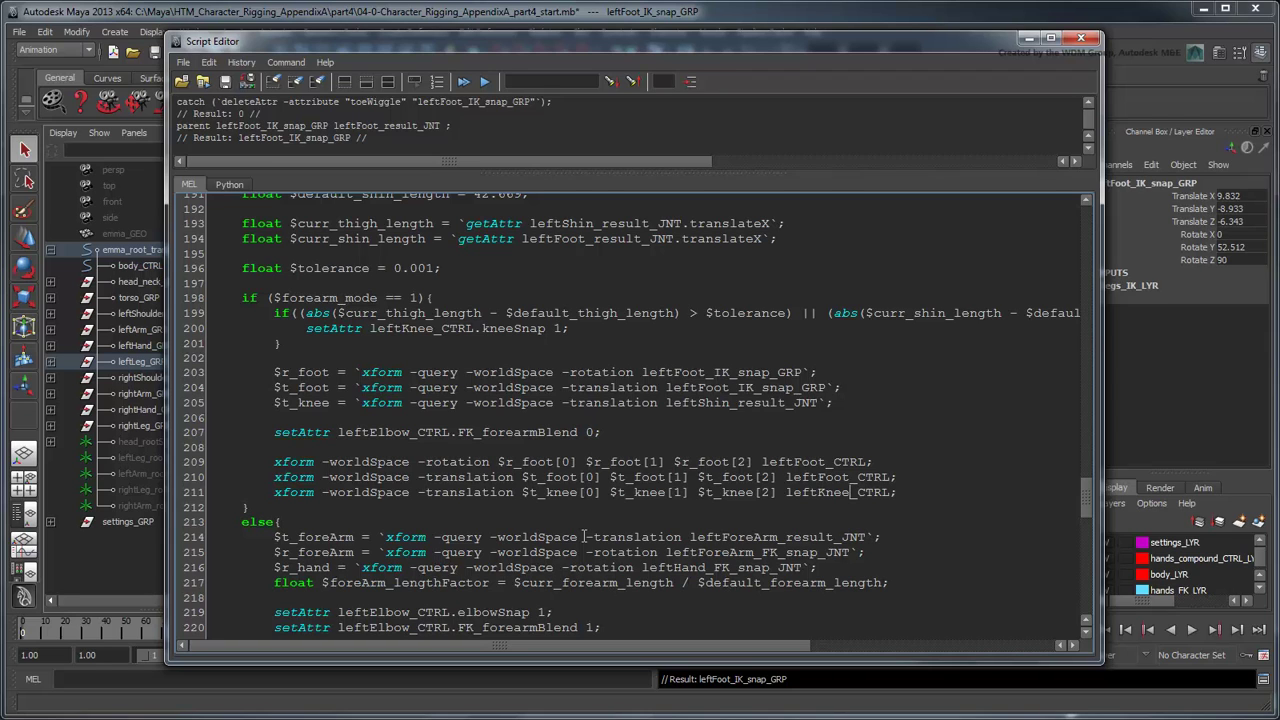
Step: Delete the else block and the leftElbow_CTRL.FK_forearmBlend setAttr line from leftLeg_IKtoResult
scroll(585, 537, "down", 3)
left_click_drag(240, 378, 450, 588)
key("Delete")
scroll(450, 575, "up", 3)
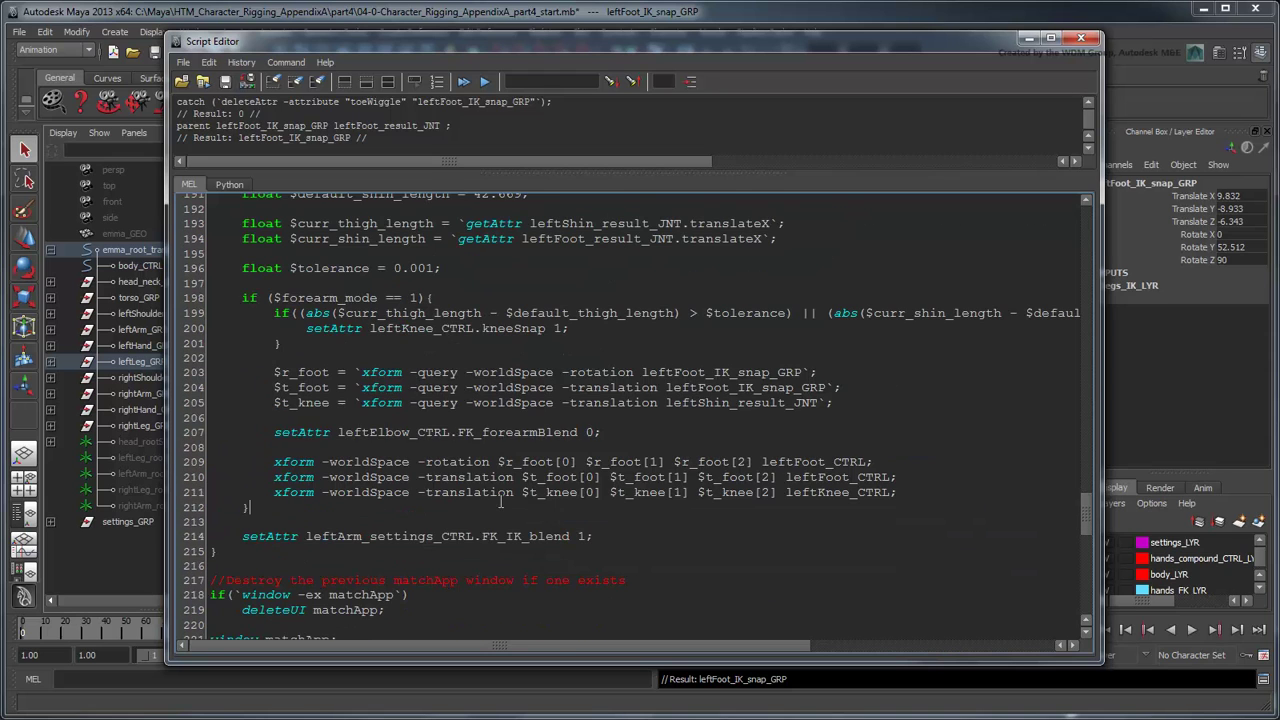
left_click_drag(600, 432, 197, 425)
key("Delete")
scroll(197, 425, "up", 3)
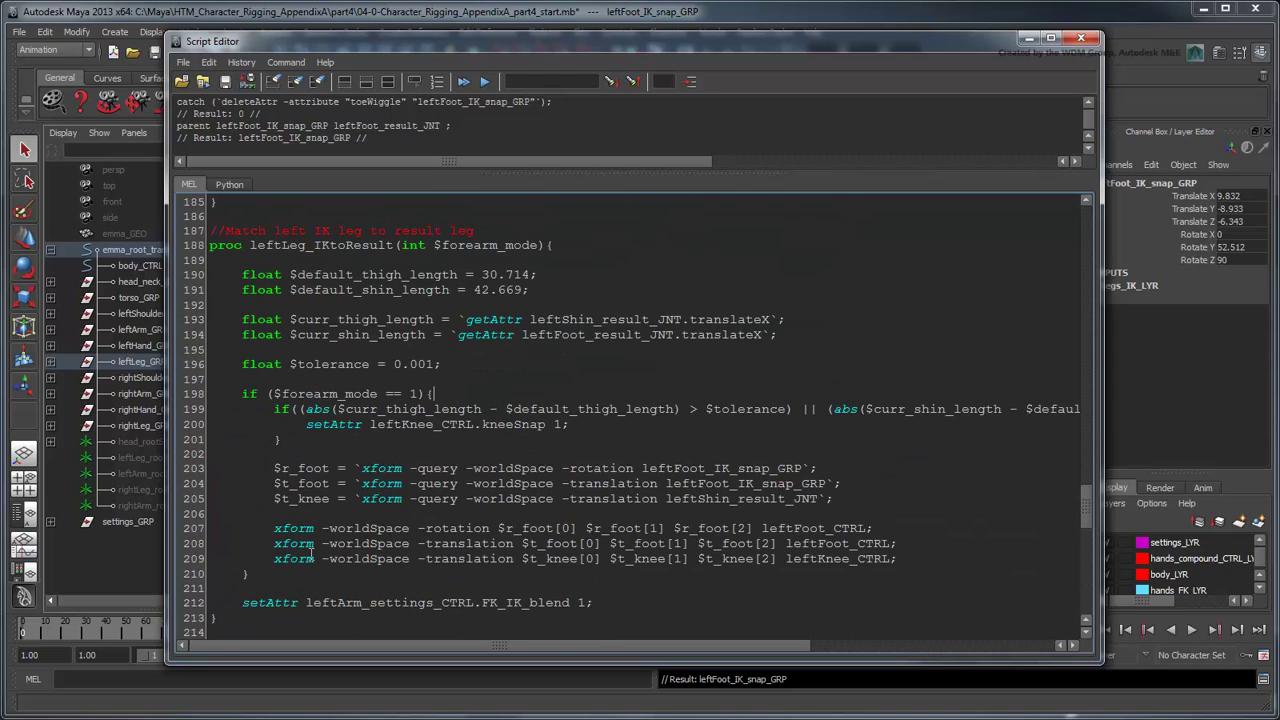
Step: Remove the $forearm_mode condition with its closing brace and the int $forearm_mode argument from leftLeg_IKtoResult
left_click_drag(434, 394, 208, 408)
key("Delete")
left_click_drag(250, 558, 208, 558)
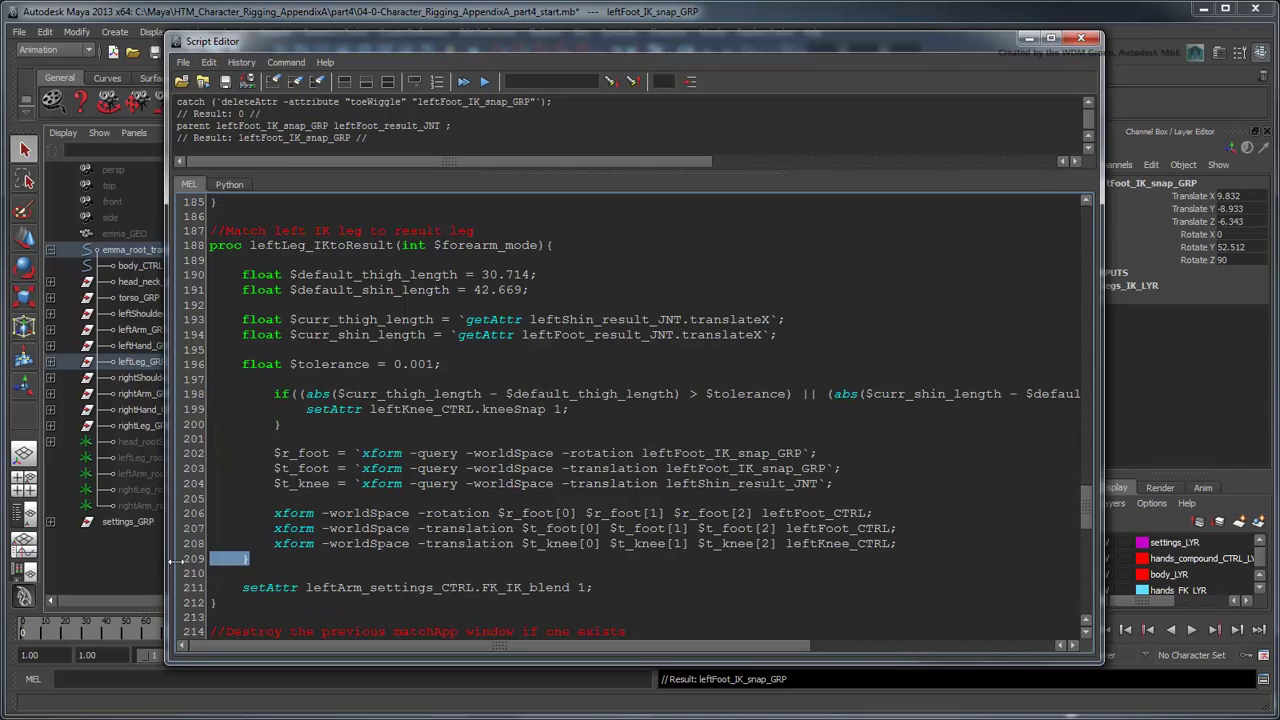
key("Delete")
left_click_drag(541, 245, 402, 245)
key("Delete")
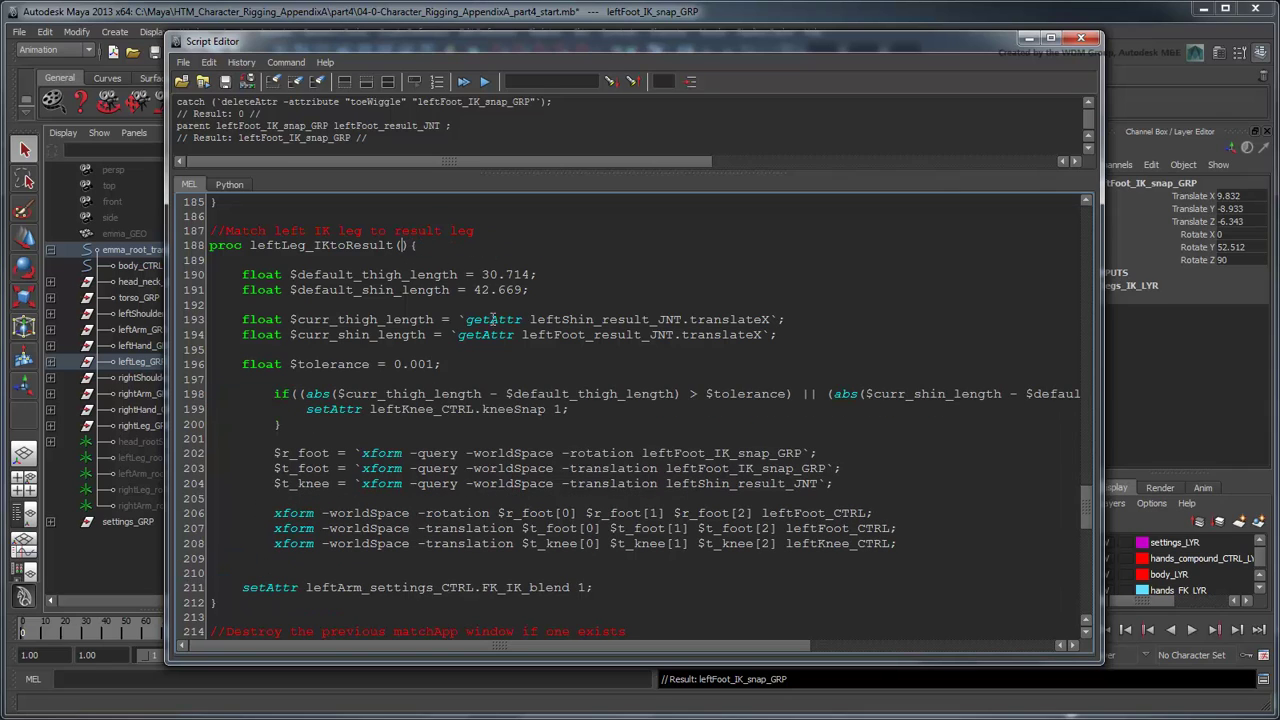
Step: Outdent the remaining if, query and xform lines by one level and make the FK_IK_blend line target leftLeg_settings_CTRL
left_click_drag(274, 394, 242, 424)
key("Delete")
key("Delete")
key("Delete")
left_click_drag(274, 453, 242, 468)
key("Delete")
key("Delete")
left_click_drag(274, 513, 242, 513)
key("Delete")
mouse_move(274, 528)
left_mouse_down()
mouse_move(242, 528)
mouse_move(242, 543)
left_mouse_up()
key("Delete")
key("Delete")
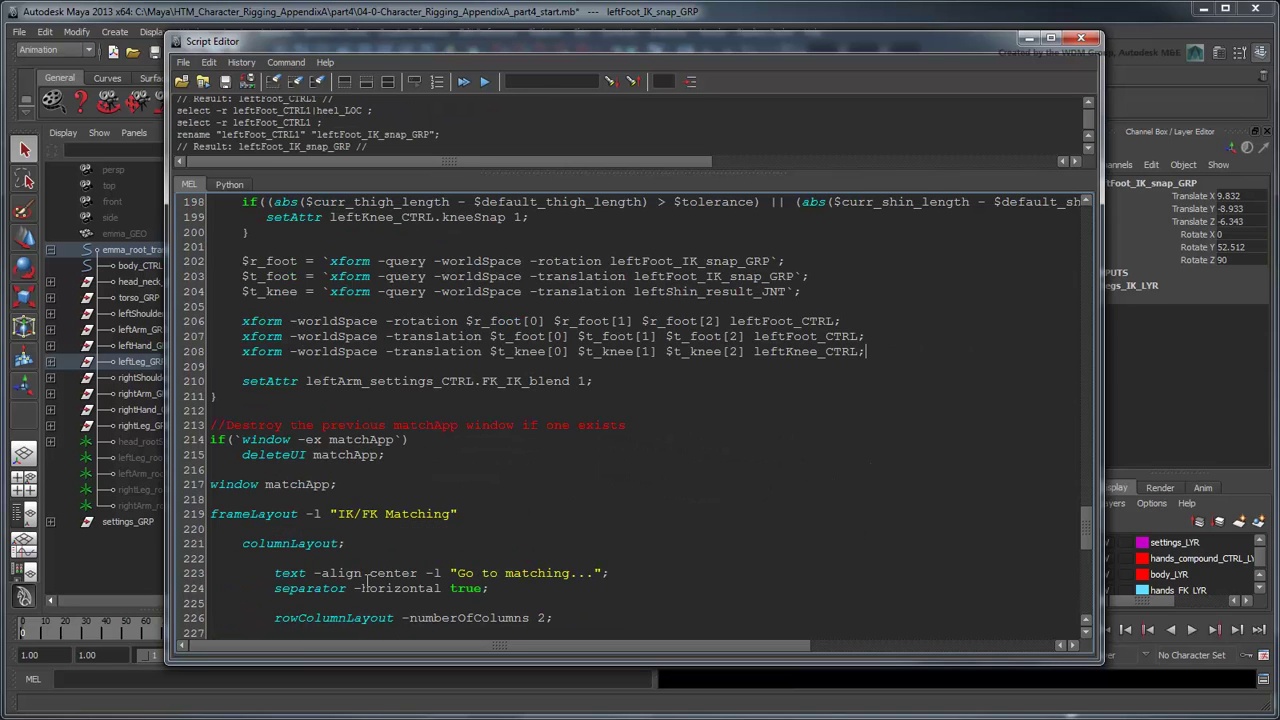
left_click_drag(362, 381, 337, 381)
type("Leg")
Step: Add a "Left IK Leg" button that calls leftLeg_IKtoResult() below the Right FK Leg button in the matchApp script
scroll(443, 474, "down", 9)
left_click(1030, 478)
scroll(951, 488, "down", 3)
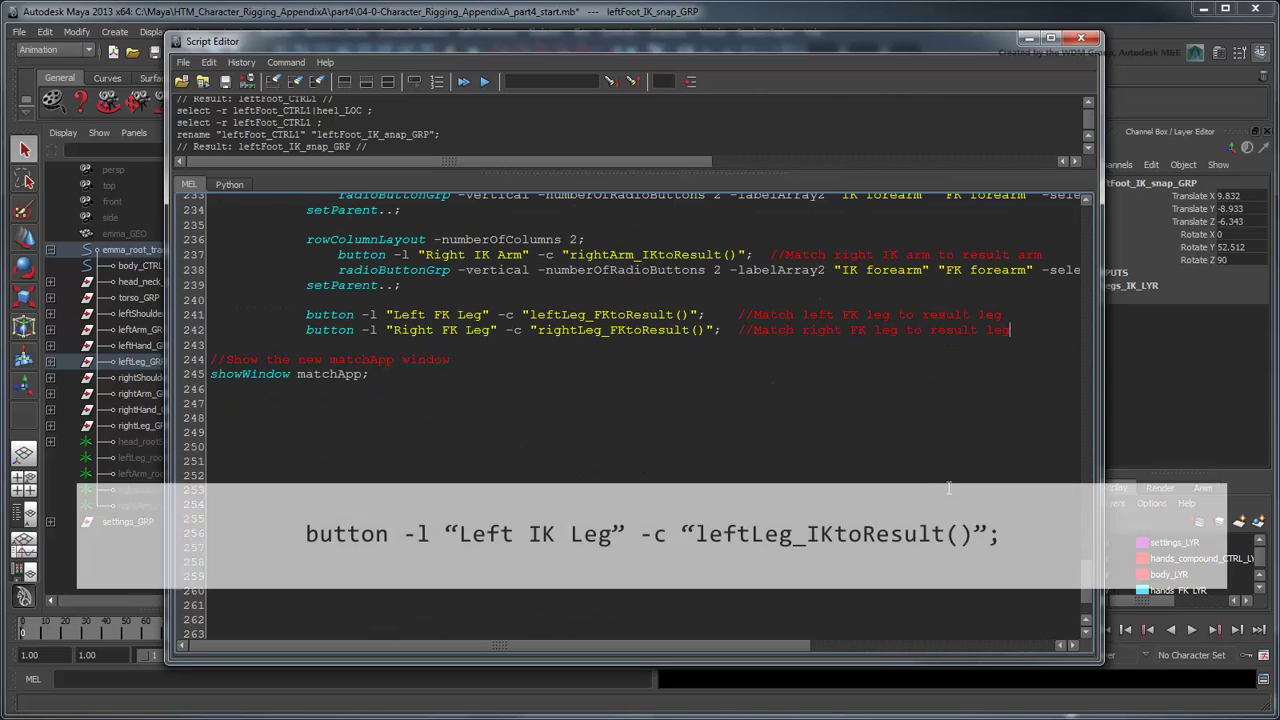
key("Return")
key("Return")
type("button -l \"Left ")
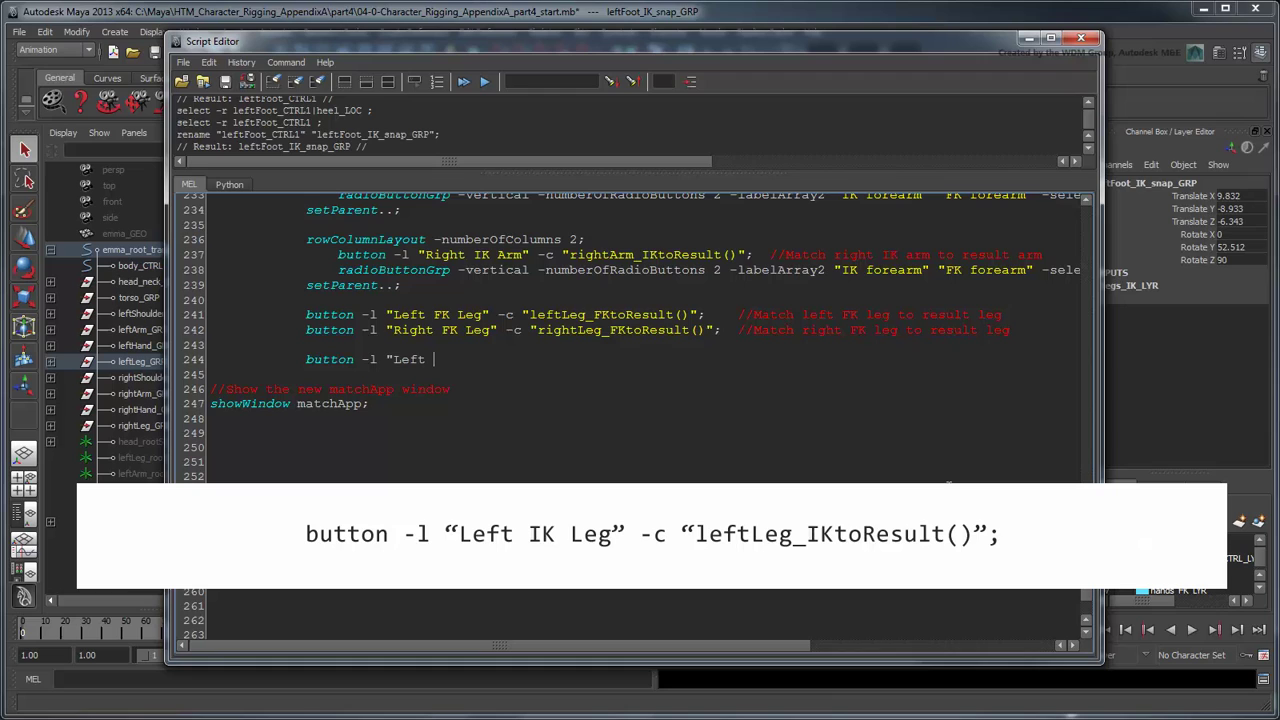
type("IK Leg\" -c \"leftLeg_IKtoResult()\";")
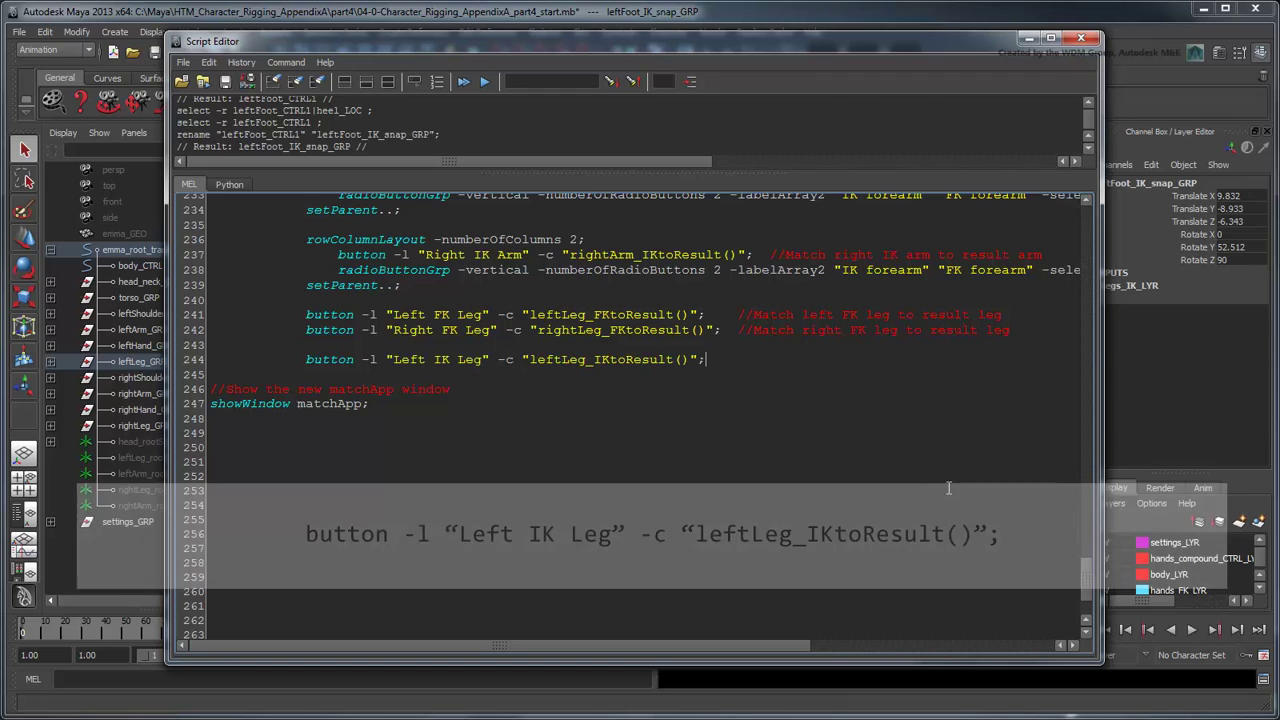
Step: Run the script, minimize the Script Editor, and set FK / IK Blend on leftLeg_settings_CTRL to 0
left_click(463, 81)
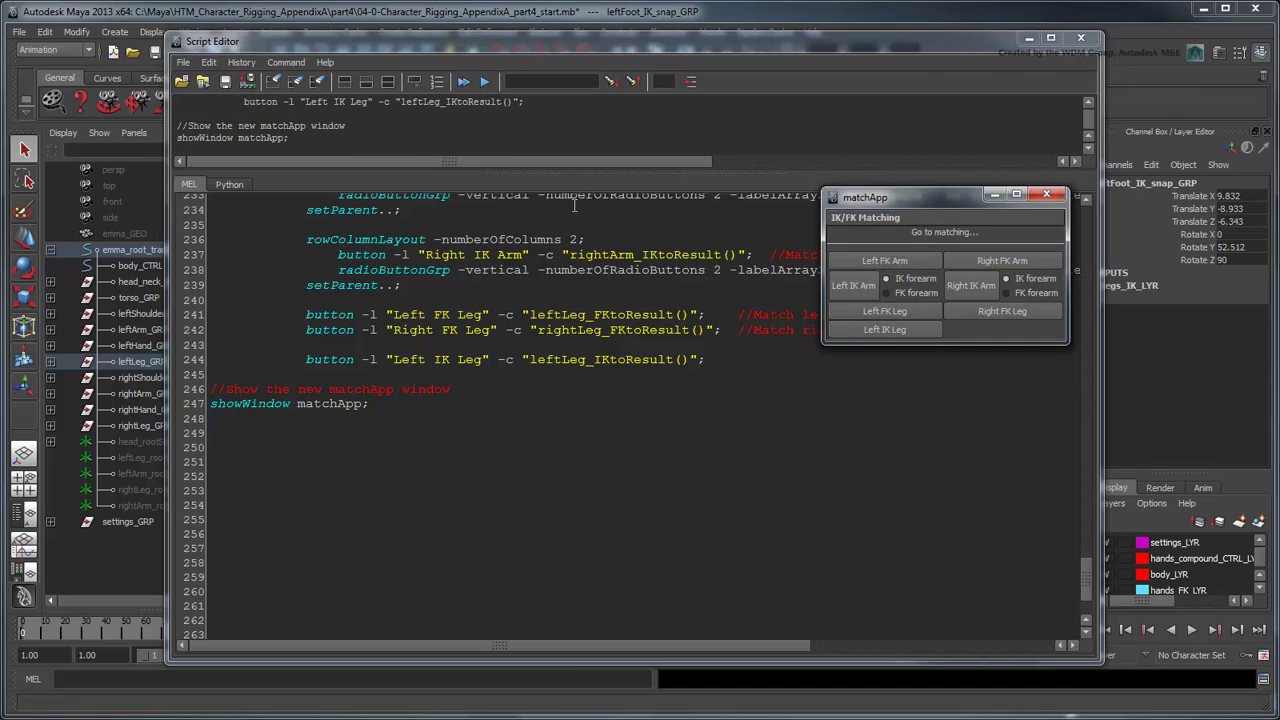
left_click(1029, 38)
left_click_drag(801, 382, 800, 520, "alt")
left_click(787, 519)
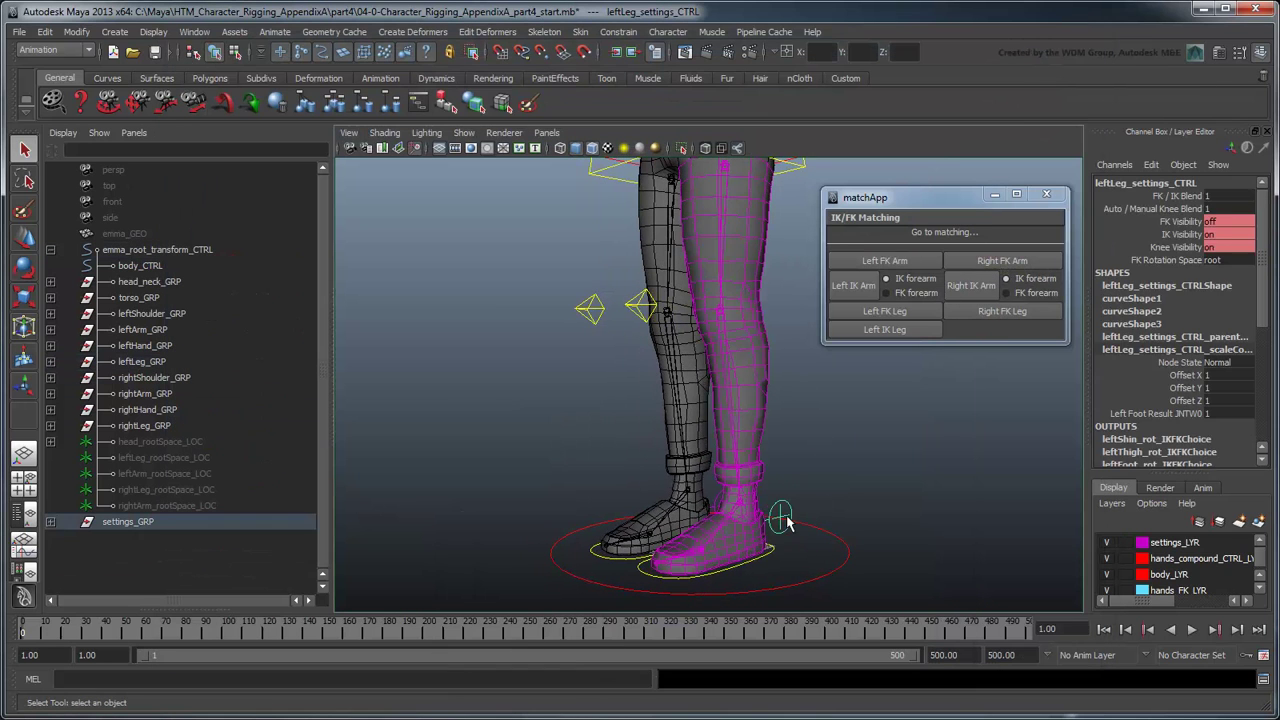
left_click(1214, 197)
type("0")
key("Return")
Step: Raise the left leg forward with its FK controls, foot Rotate Y about -23.7, and match the left IK leg
left_click(697, 284)
key("e")
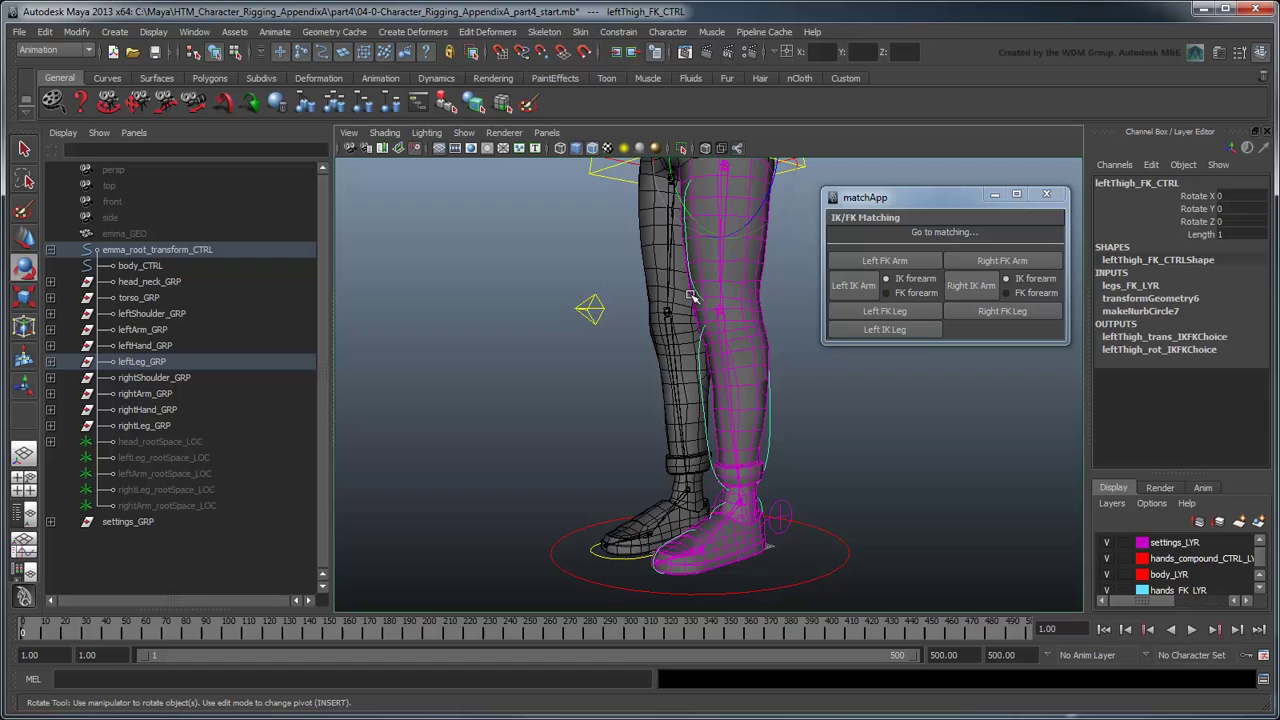
left_click_drag(700, 232, 599, 279)
left_click(589, 469)
left_click_drag(586, 446, 545, 458)
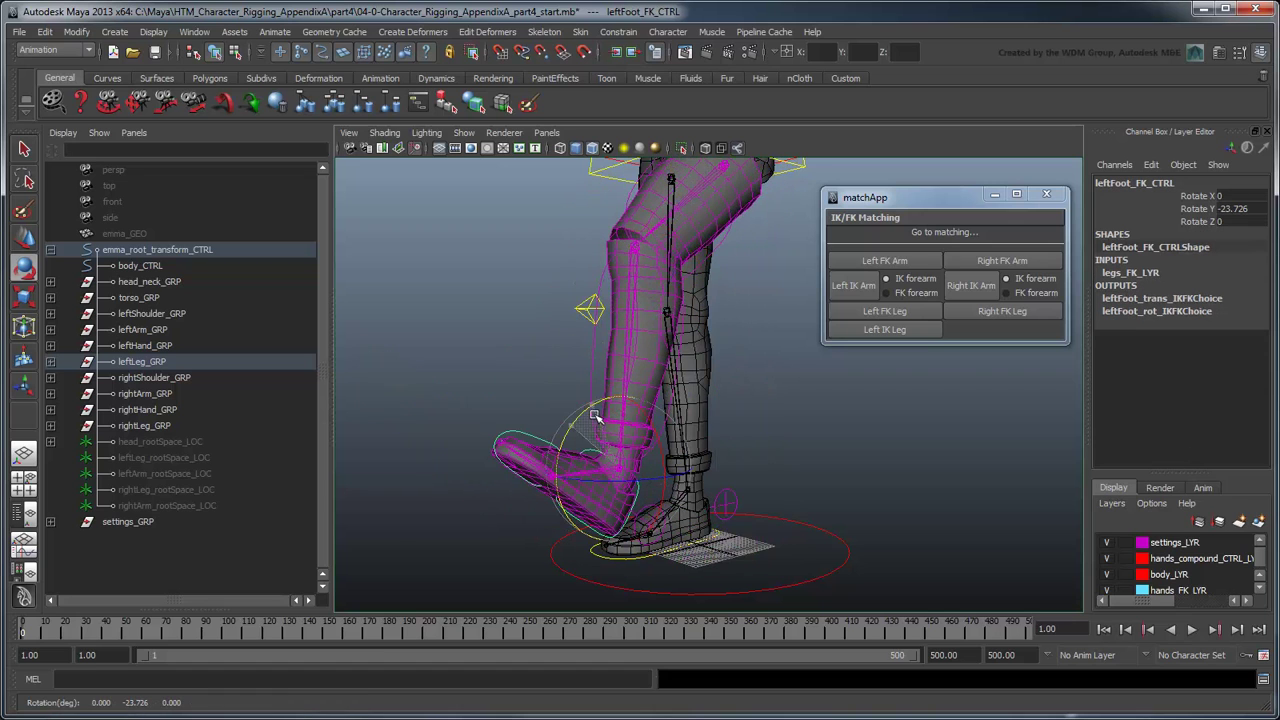
left_click(920, 332)
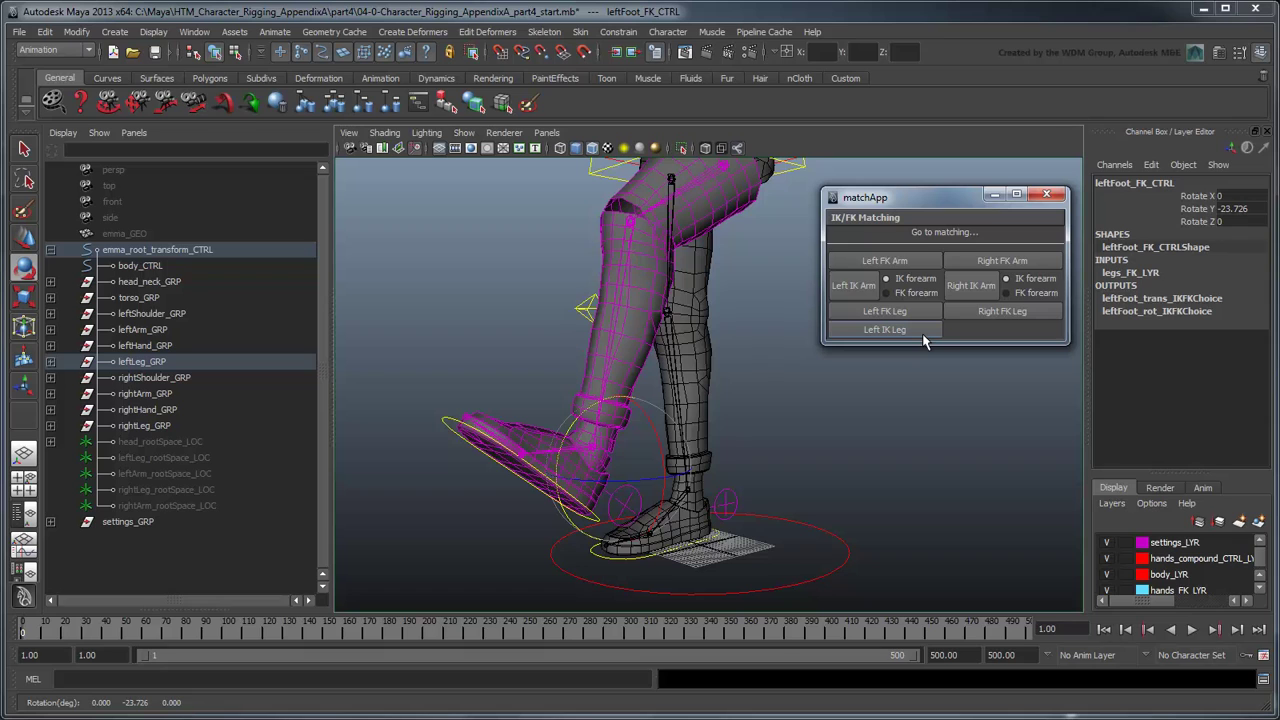
Step: Bring FK / IK Blend on leftLeg_settings_CTRL back to 0 to compare the IK pose with the FK pose
key("q")
left_click(630, 505)
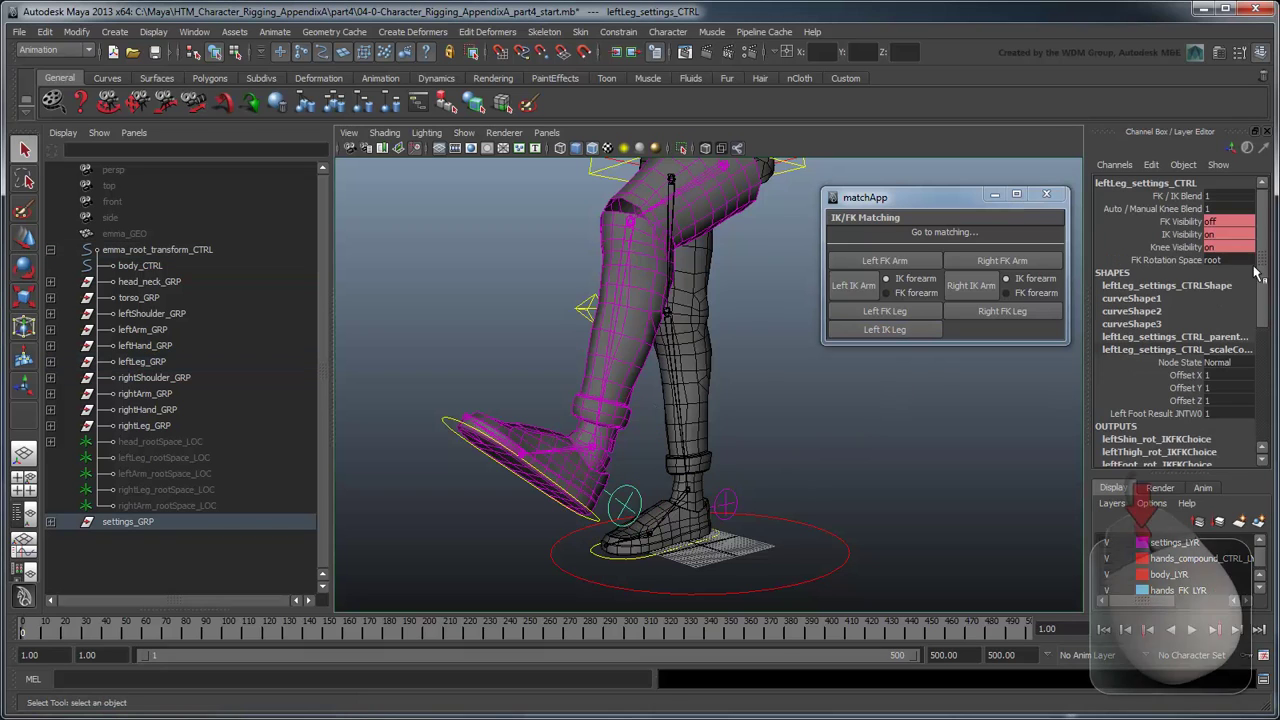
left_click(1180, 196)
mouse_move(956, 458)
middle_mouse_down()
mouse_move(966, 452)
mouse_move(944, 452)
mouse_move(989, 452)
mouse_move(956, 452)
middle_mouse_up()
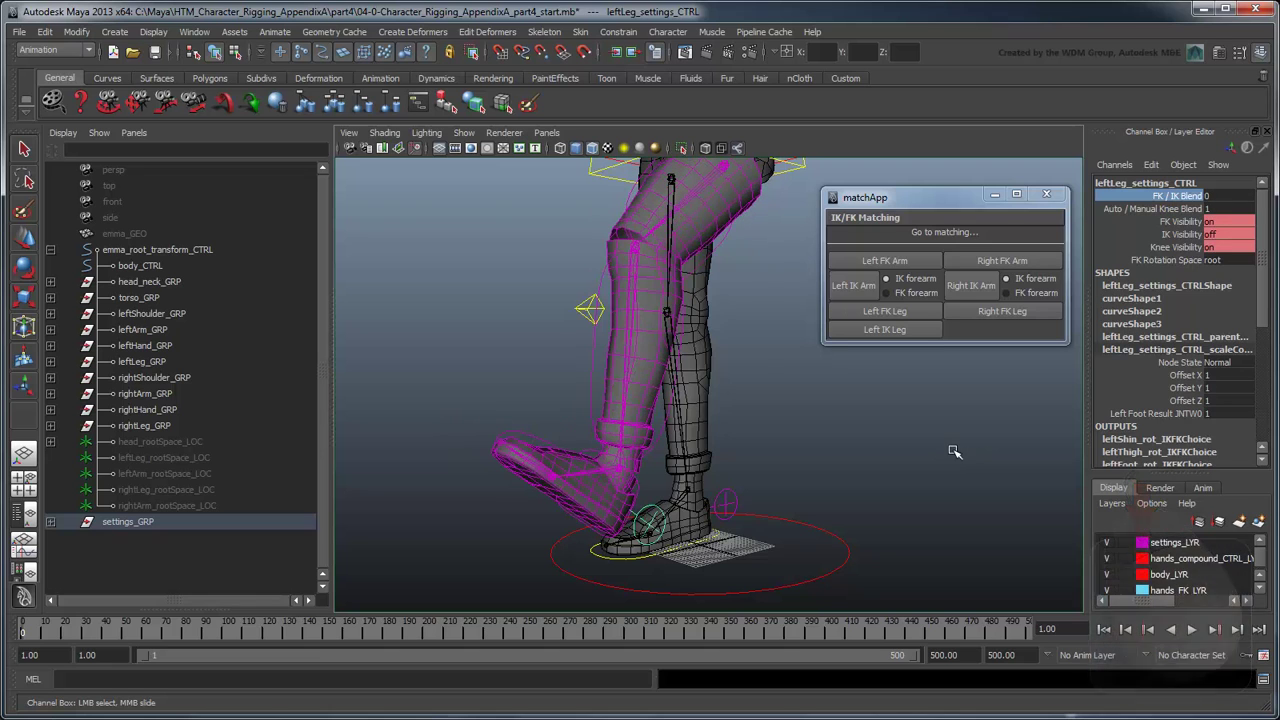
Step: Swing the left leg back with the thigh, shin and foot FK controls, foot Rotate Y about -4.7, and match the IK leg
left_click(647, 221)
key("e")
left_click_drag(671, 183, 711, 243)
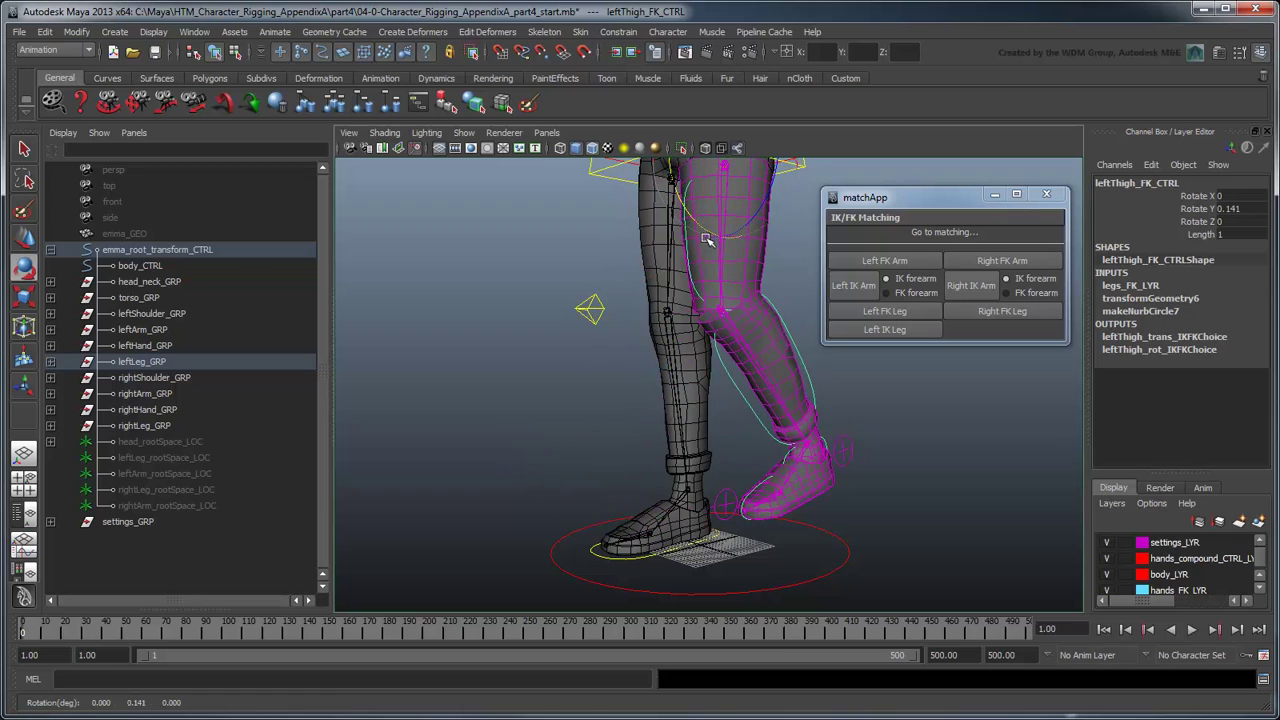
left_click(735, 376)
left_click_drag(681, 346, 732, 483)
left_click(787, 474)
left_click_drag(756, 441, 800, 475)
left_click(896, 334)
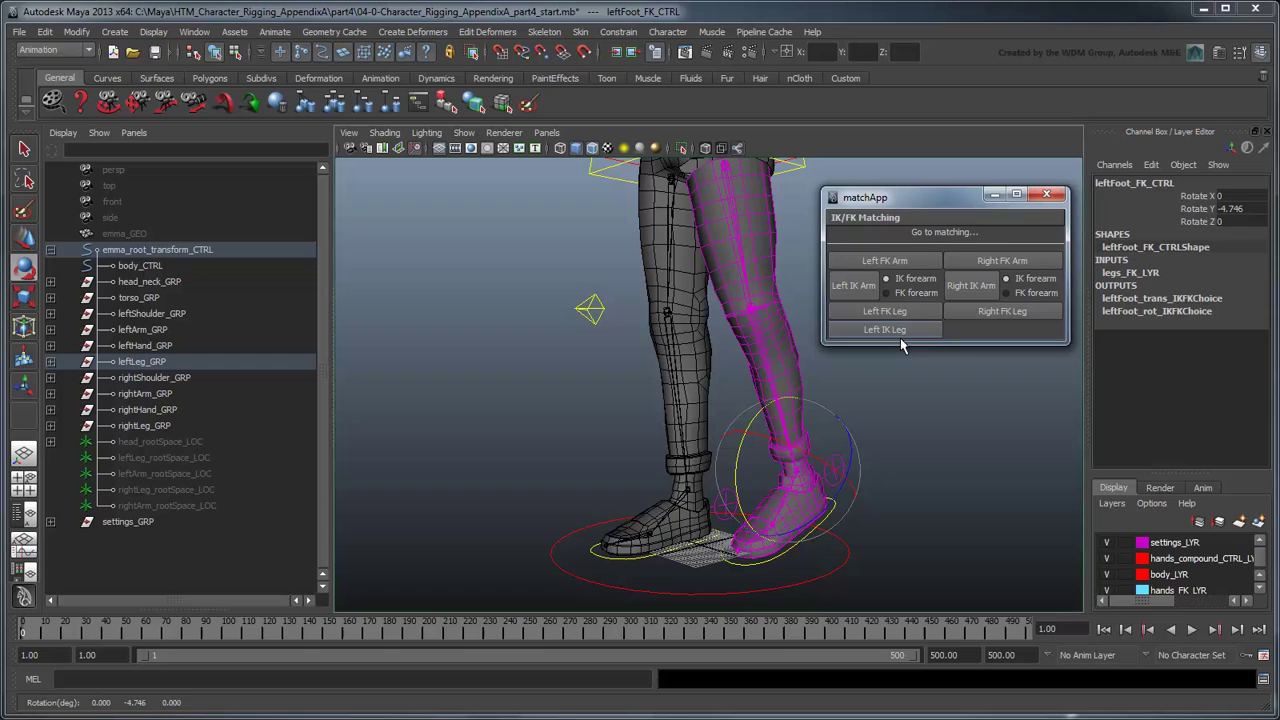
Step: Scrub FK / IK Blend on leftLeg_settings_CTRL to compare the matched poses, ending at 1
key("q")
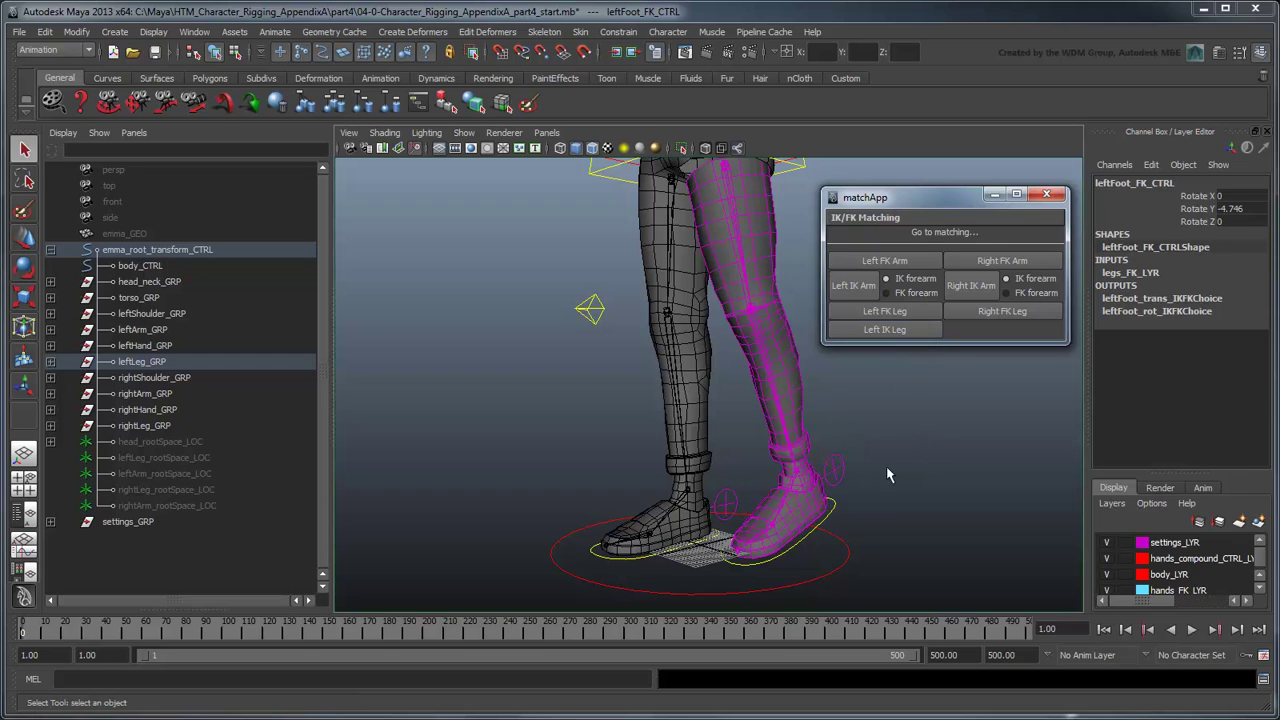
left_click(836, 468)
left_click(1177, 196)
middle_click_drag(985, 411, 922, 437)
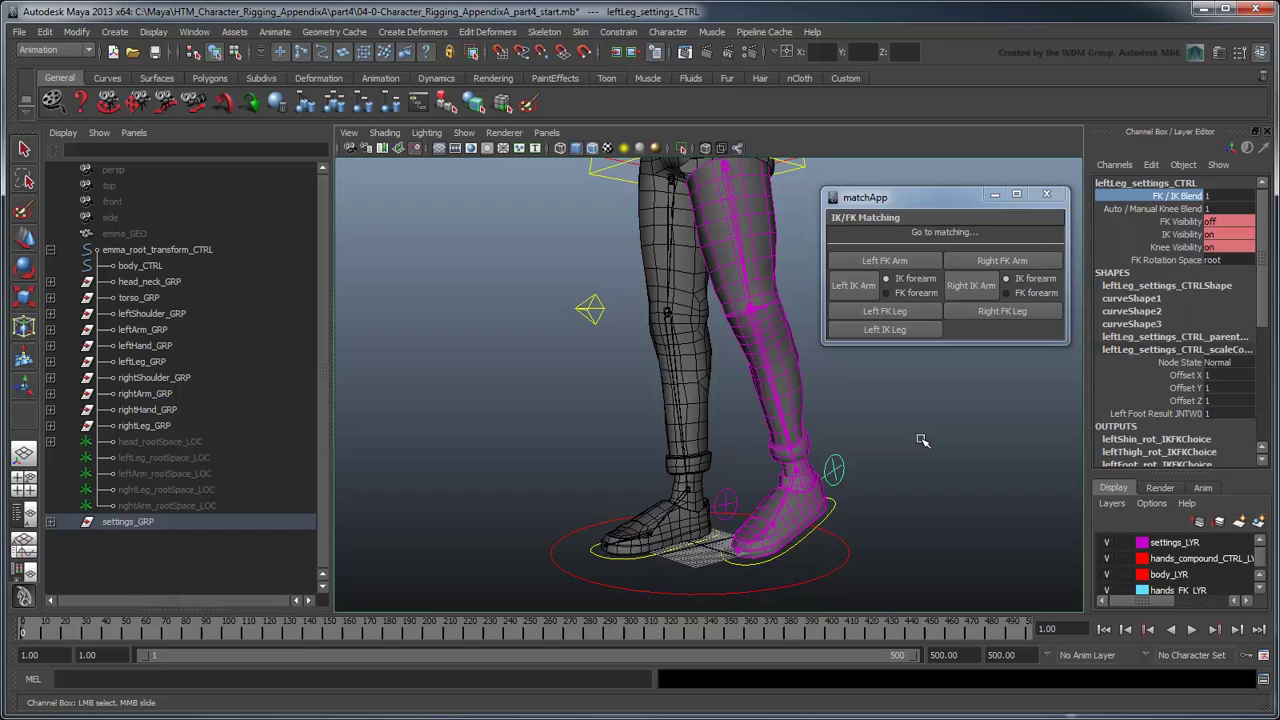
Step: Close the matchApp window and examine the transform and world space pivot attributes of leftFoot_CTRL
left_click(845, 520)
left_click(1046, 194)
left_click(1219, 52)
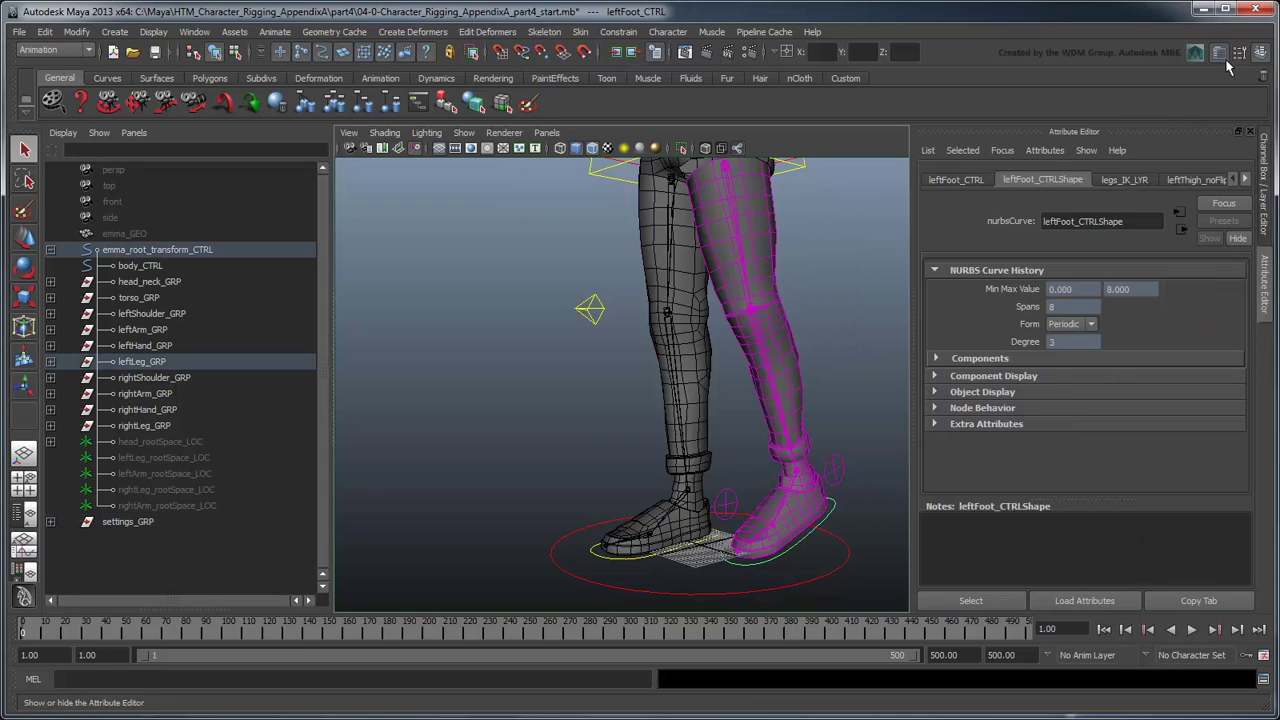
left_click(984, 181)
left_click(987, 410)
scroll(986, 428, "down", 3)
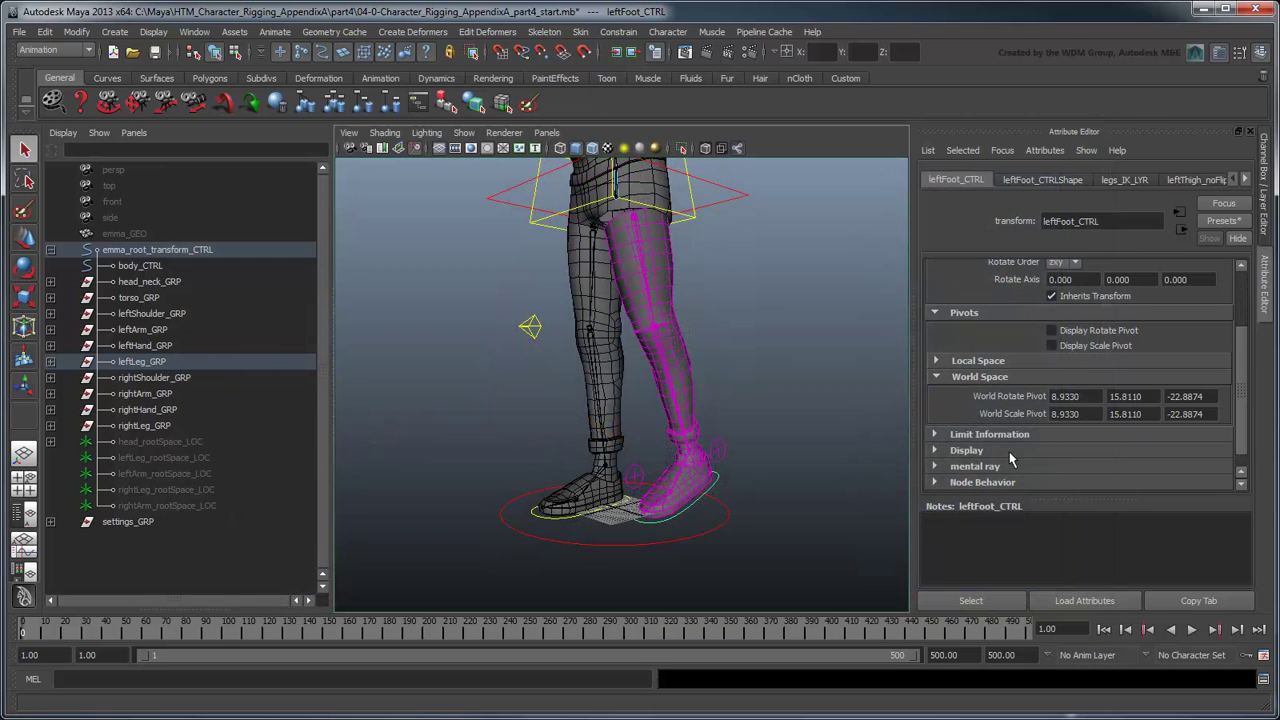
left_click(1250, 132)
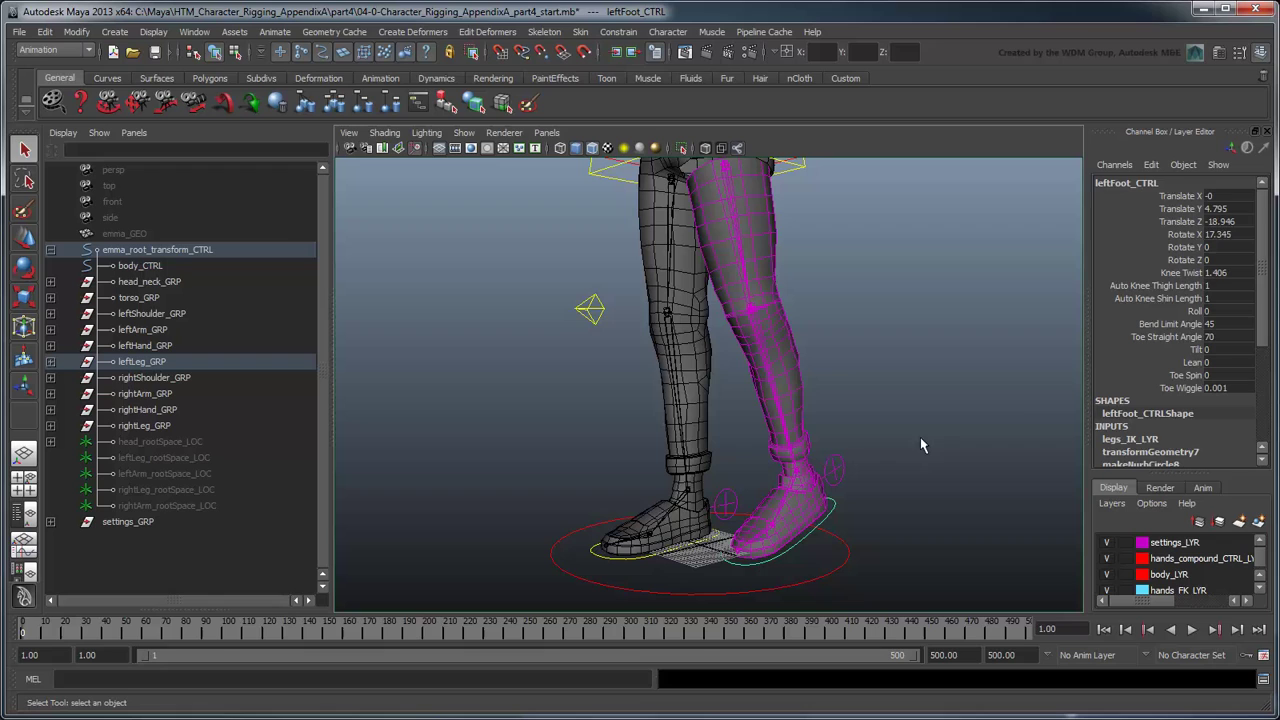
Step: Reset Translate X, Y, Z and Rotate X of leftFoot_CTRL to 0
left_click_drag(1222, 197, 1222, 221)
type("0")
key("Return")
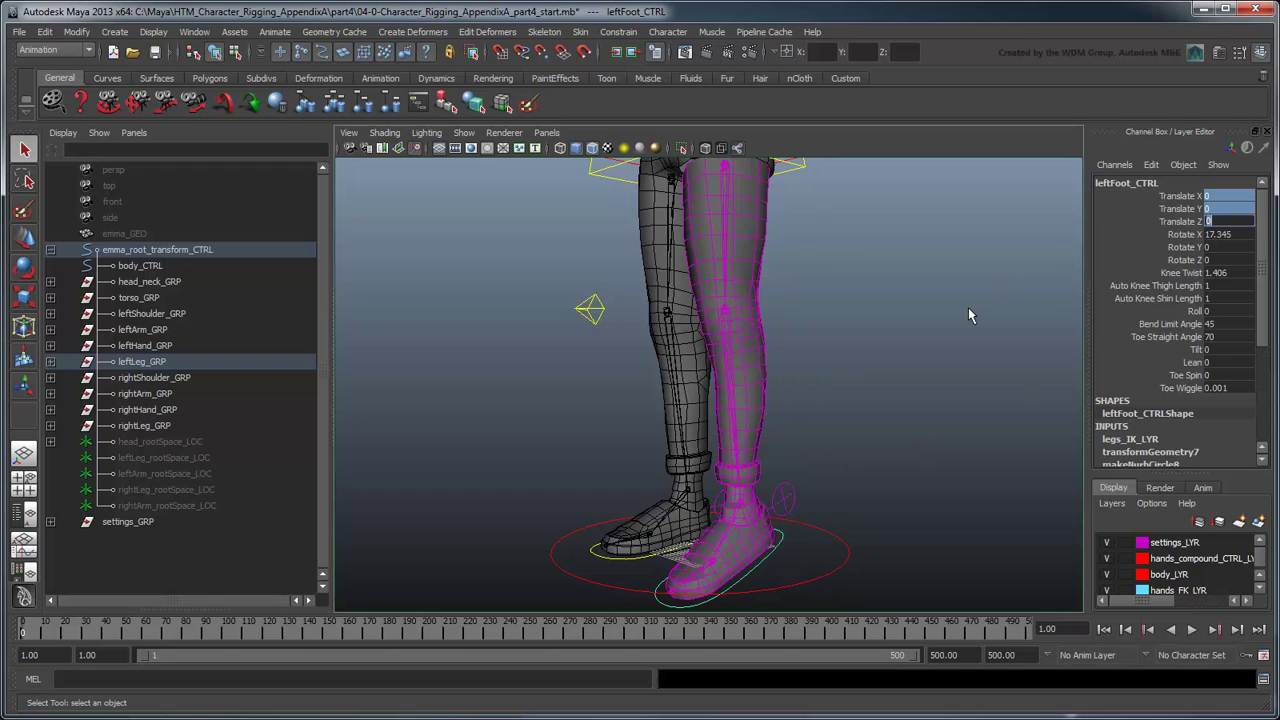
left_click(1215, 234)
type("0")
key("Return")
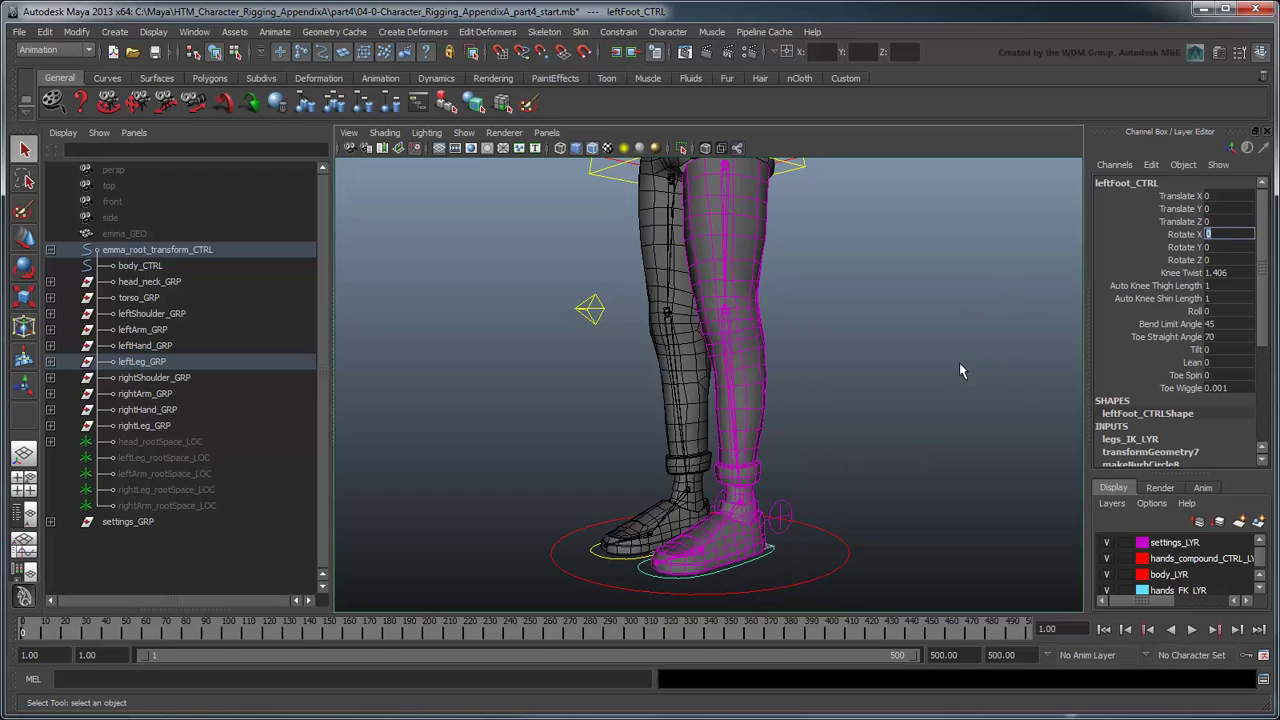
Step: Duplicate leftFoot_CTRL within leftLeg_GRP and rename the copy leftFoot_IK_default_GRP
left_click(51, 362)
key("ctrl+d")
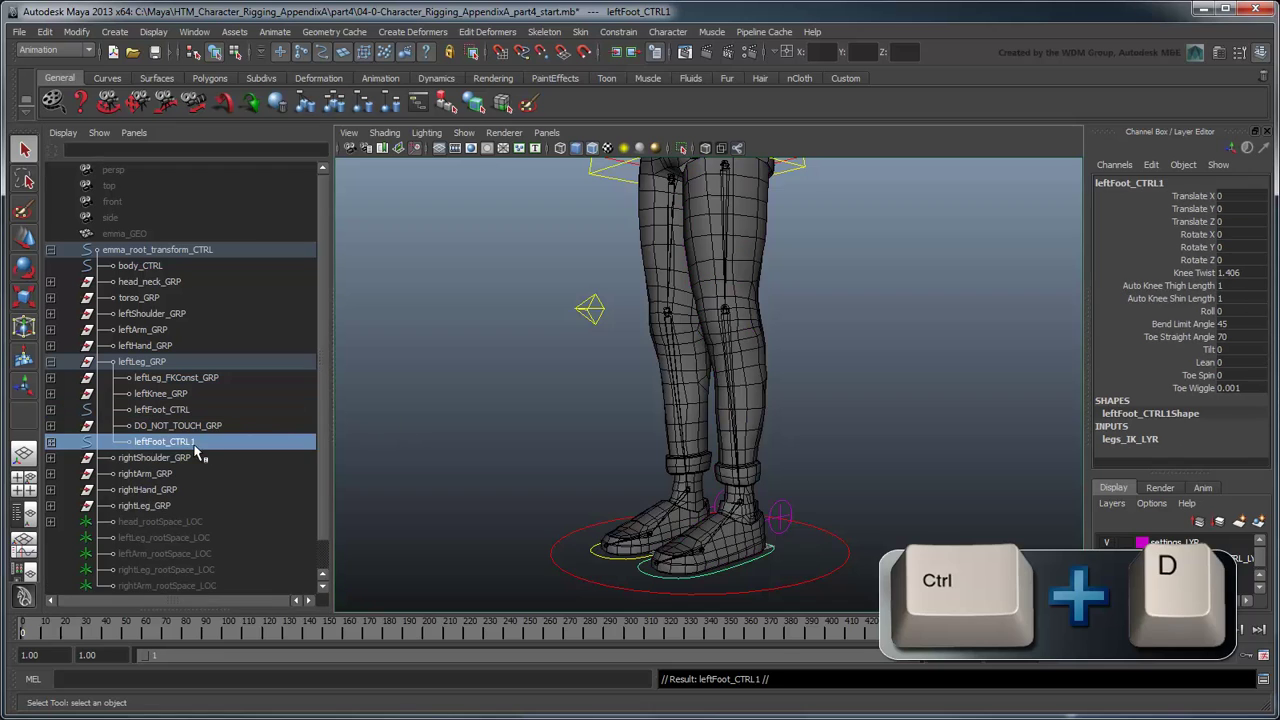
double_click(175, 442)
left_click_drag(181, 445, 166, 443)
type("IK_d")
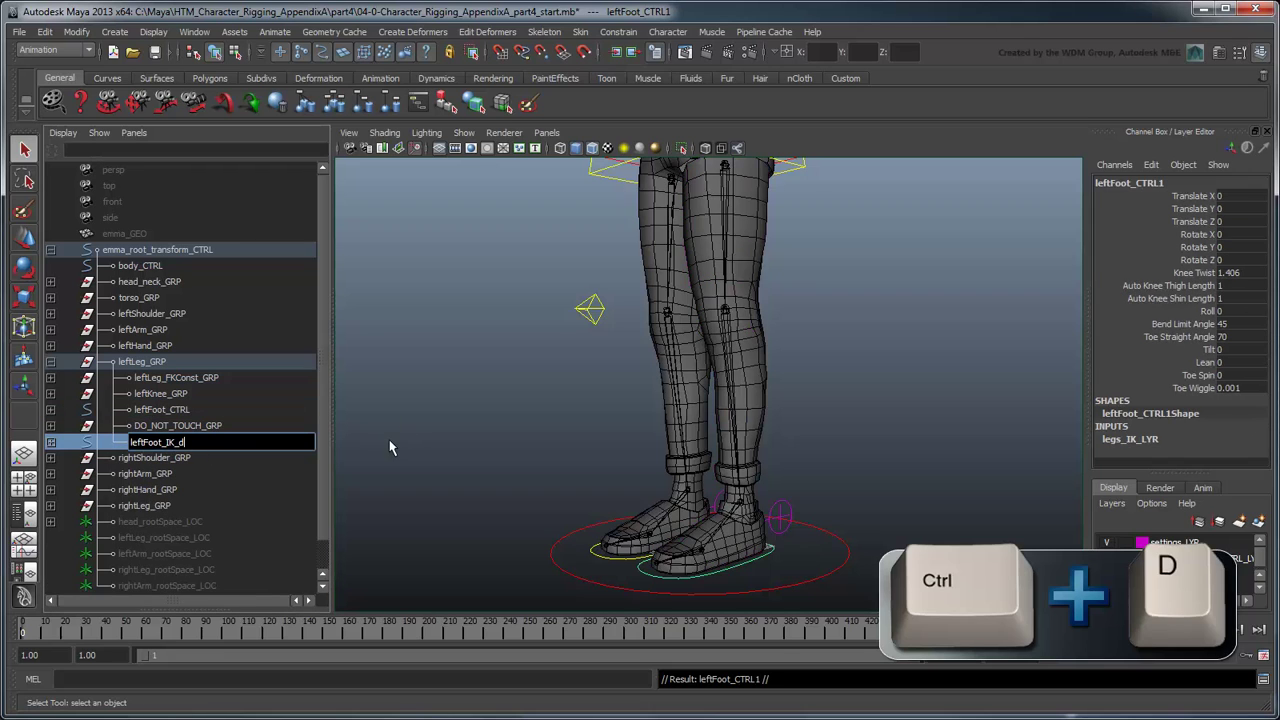
type("efault_GRP")
key("Return")
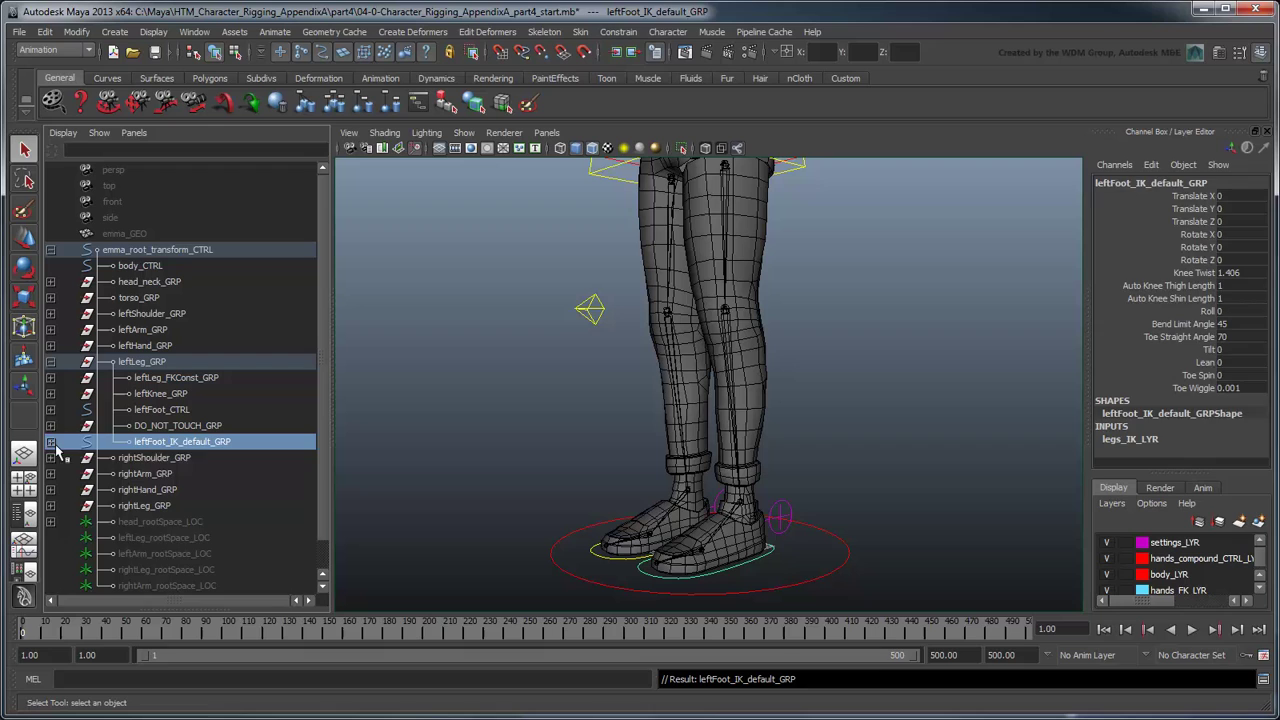
Step: Delete the child nodes and the curve shape of leftFoot_IK_default_GRP, leaving an empty group
left_click(51, 442)
left_click(165, 458)
key("Delete")
left_click(191, 445)
key("Down")
key("Delete")
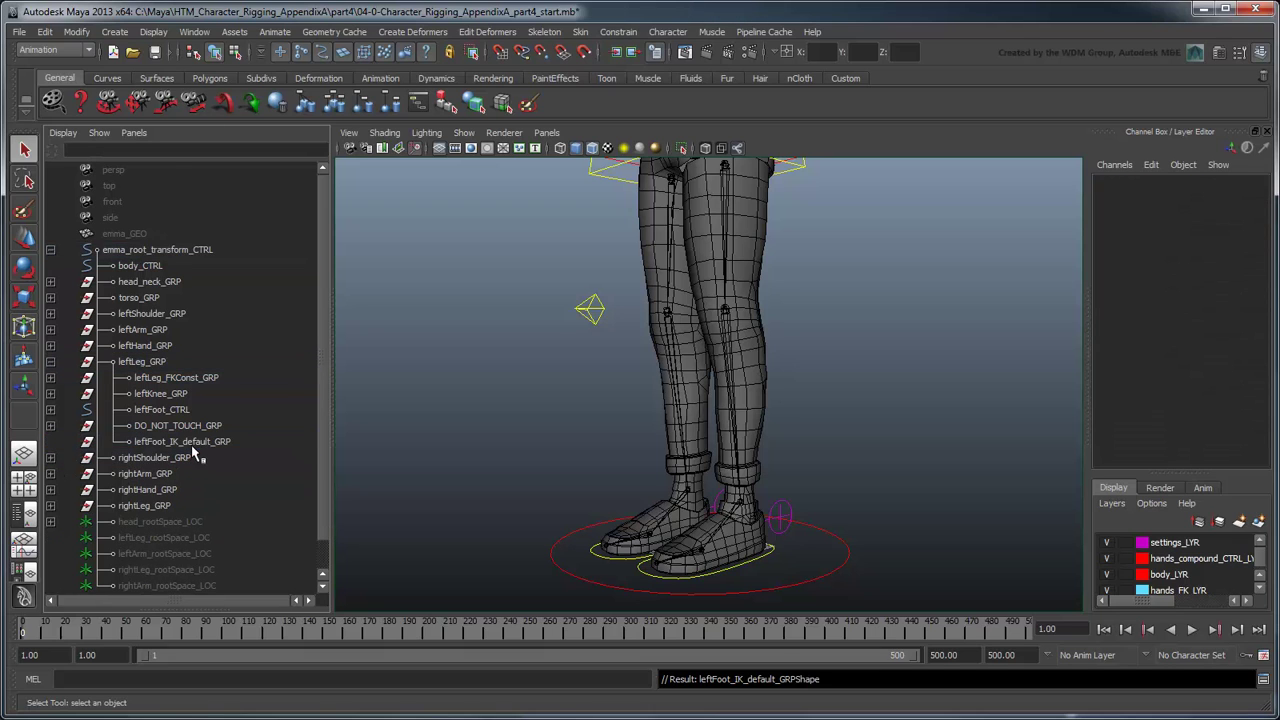
Step: Delete the custom attributes of leftFoot_IK_default_GRP and parent the group under DO_NOT_TOUCH_GRP within leftLeg_GRP
left_click(191, 445)
left_click_drag(1190, 389, 1178, 273)
right_click(1178, 273)
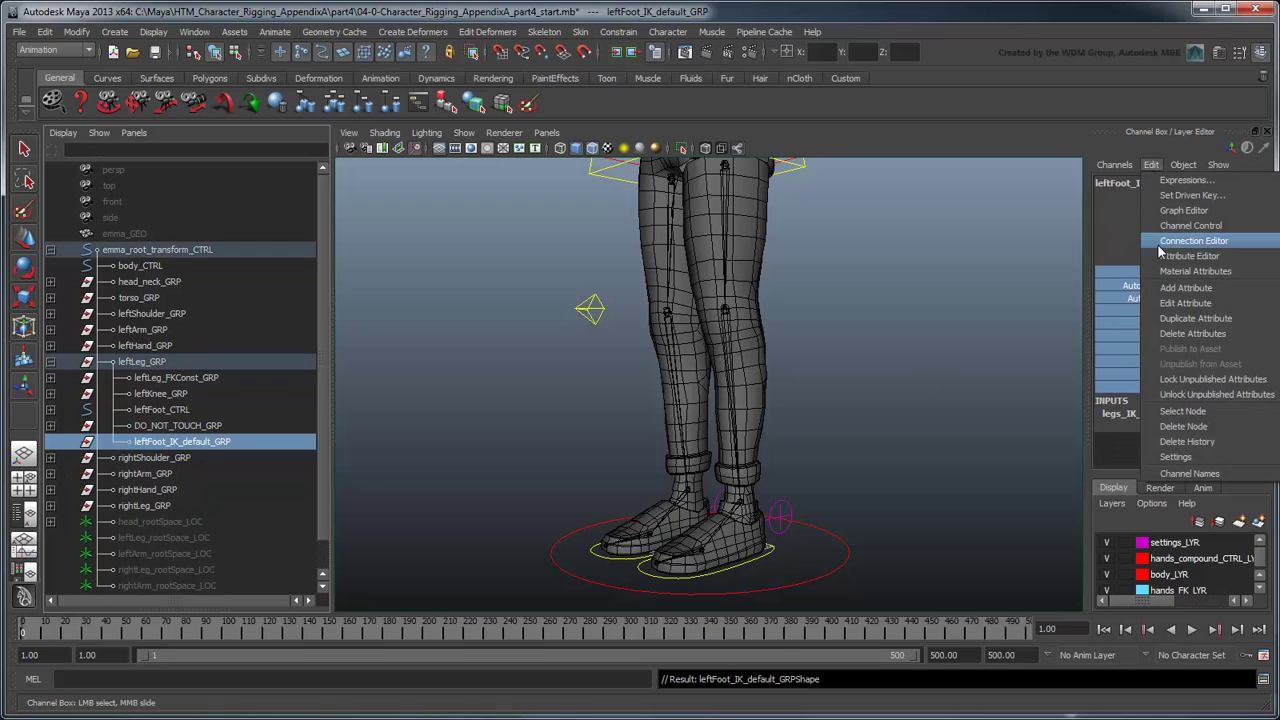
left_click(1177, 340)
middle_click_drag(200, 443, 200, 428)
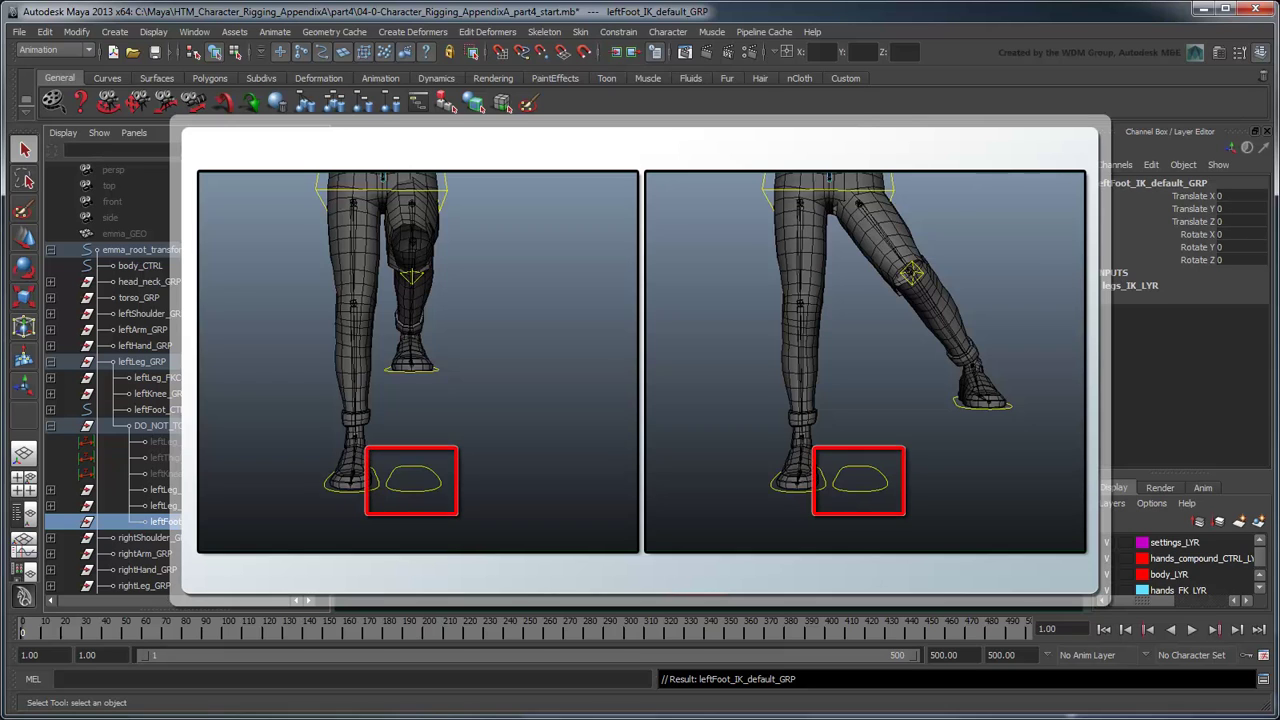
left_click(51, 361)
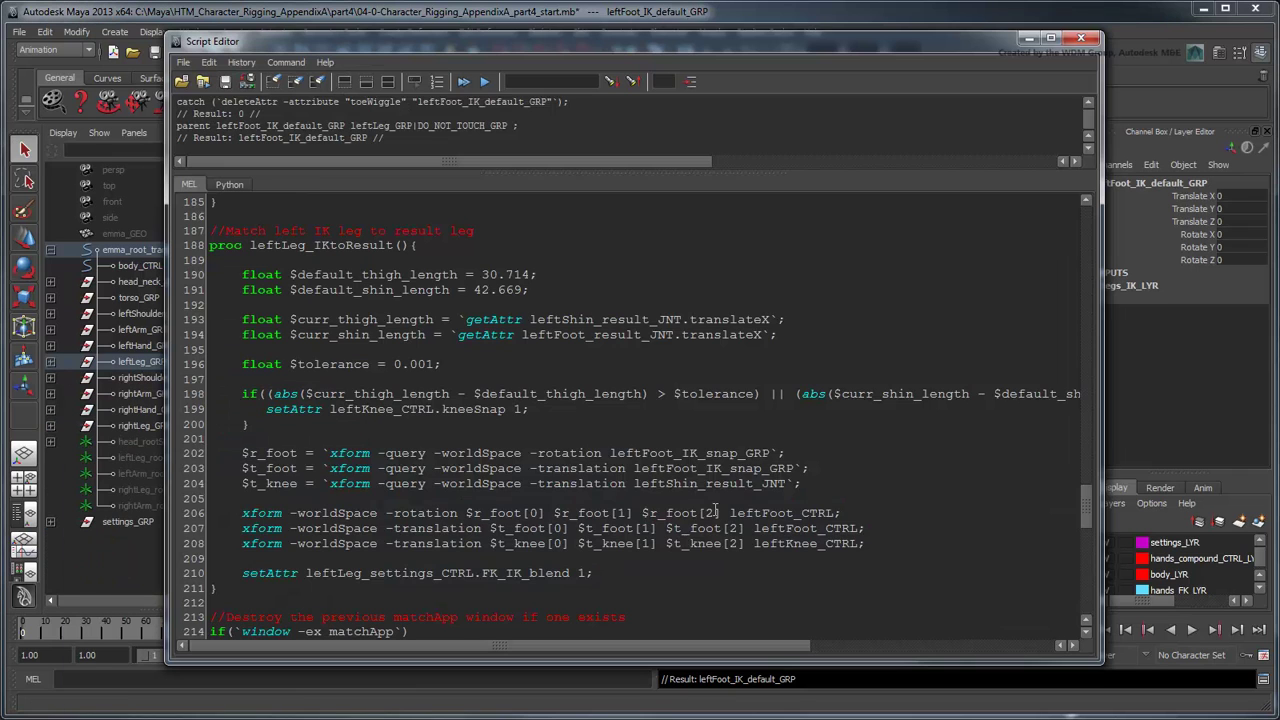
Step: In leftLeg_IKtoResult, below the $t_knee query, add the line $t_foot_wrp = `xform -query -worldSpace -rp leftFoot_IK_snap_GRP`;
scroll(716, 509, "down", 4)
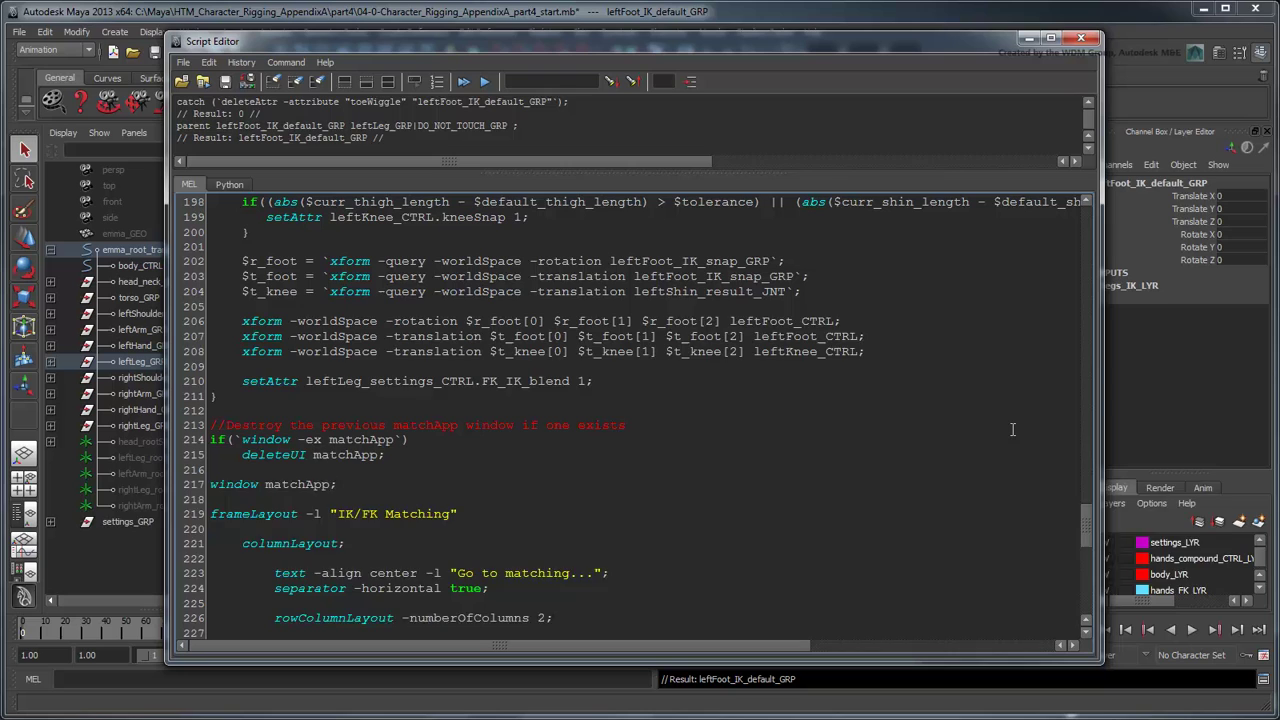
key("Return")
type("$t_foot_w")
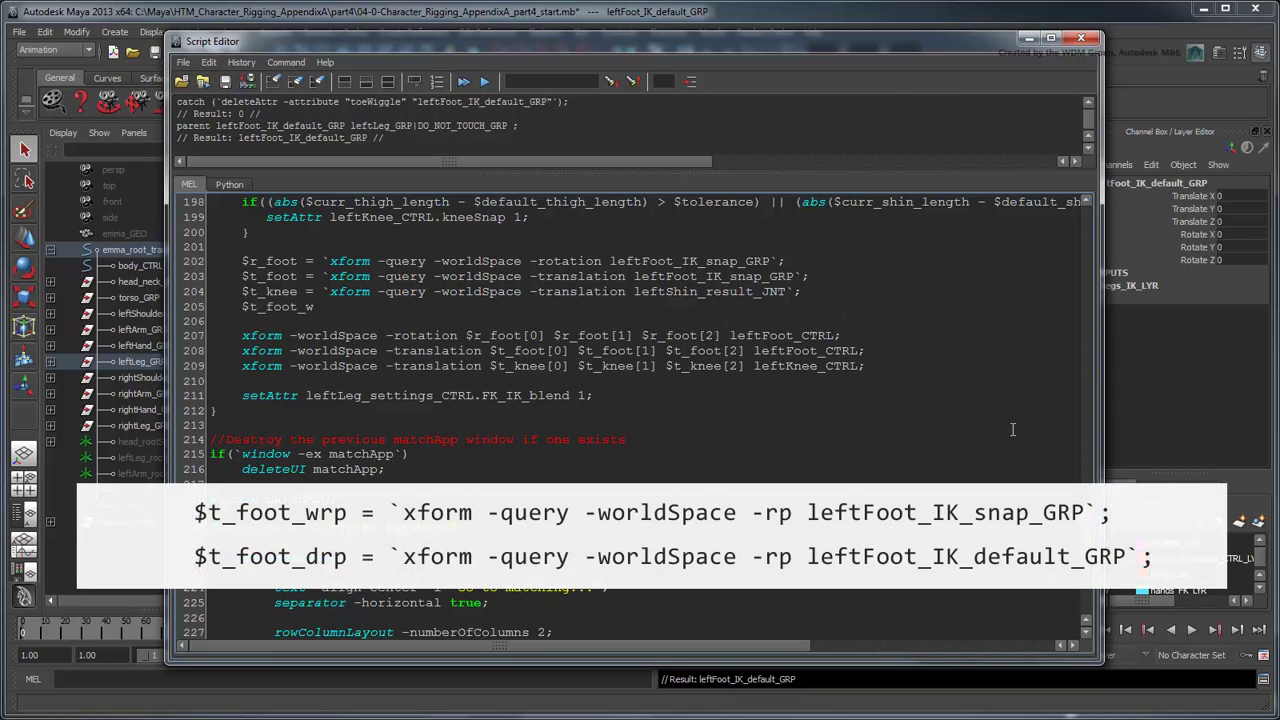
type("rp = `xform -query -worldSpace")
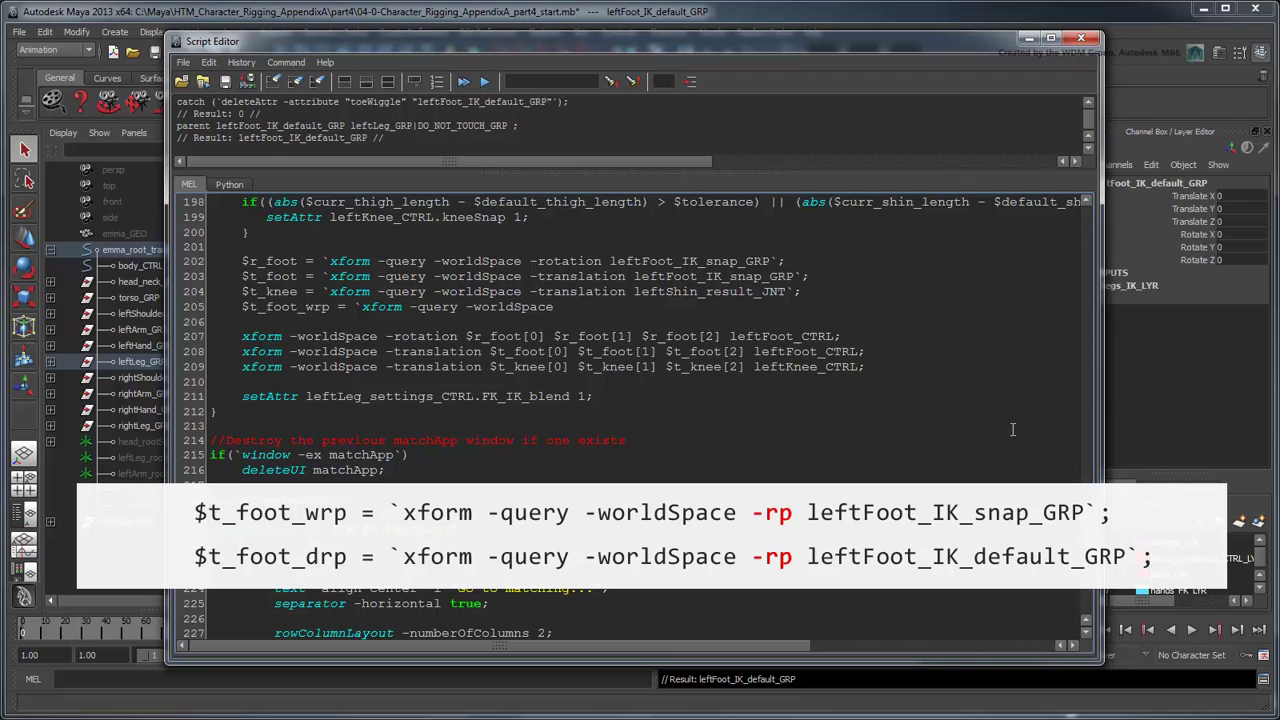
type("-rp leftFoot_IK_snap_GRP`;")
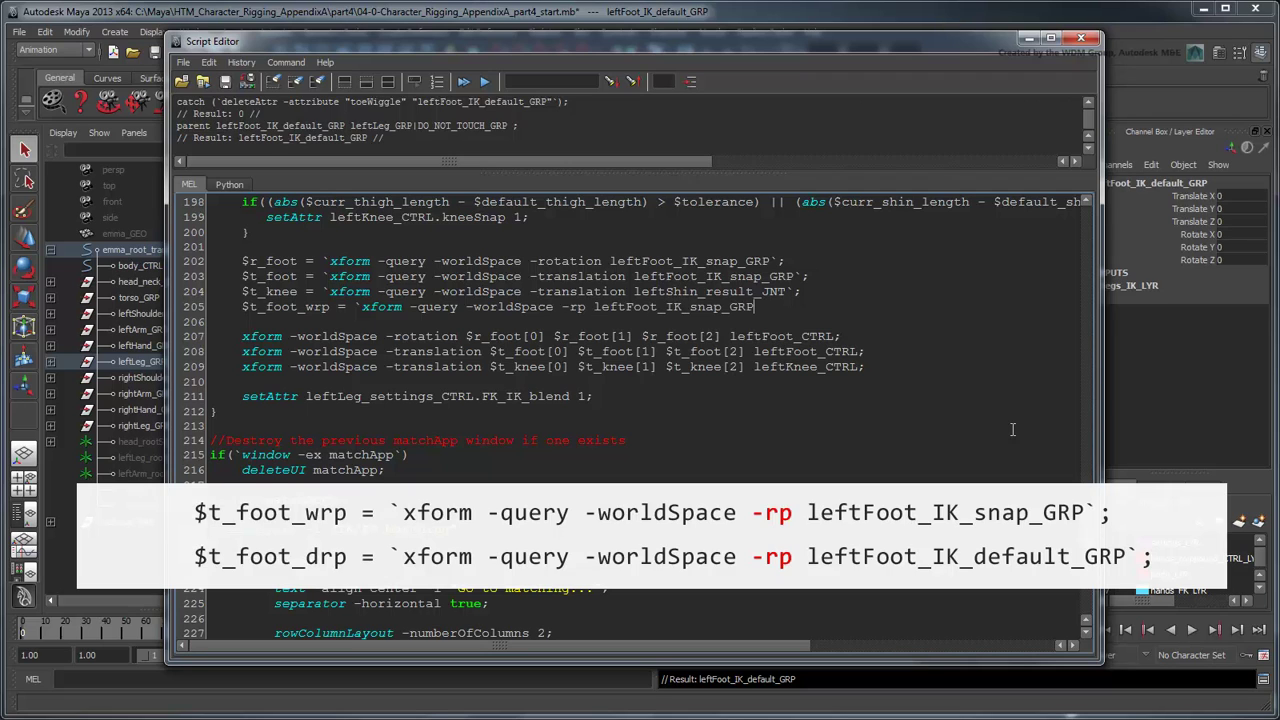
Step: Below the $t_foot_wrp line, add $t_foot_drp = `xform -query -worldSpace -rp leftFoot_IK_default_GRP`;
key("Return")
type("$t_foot_drp = `")
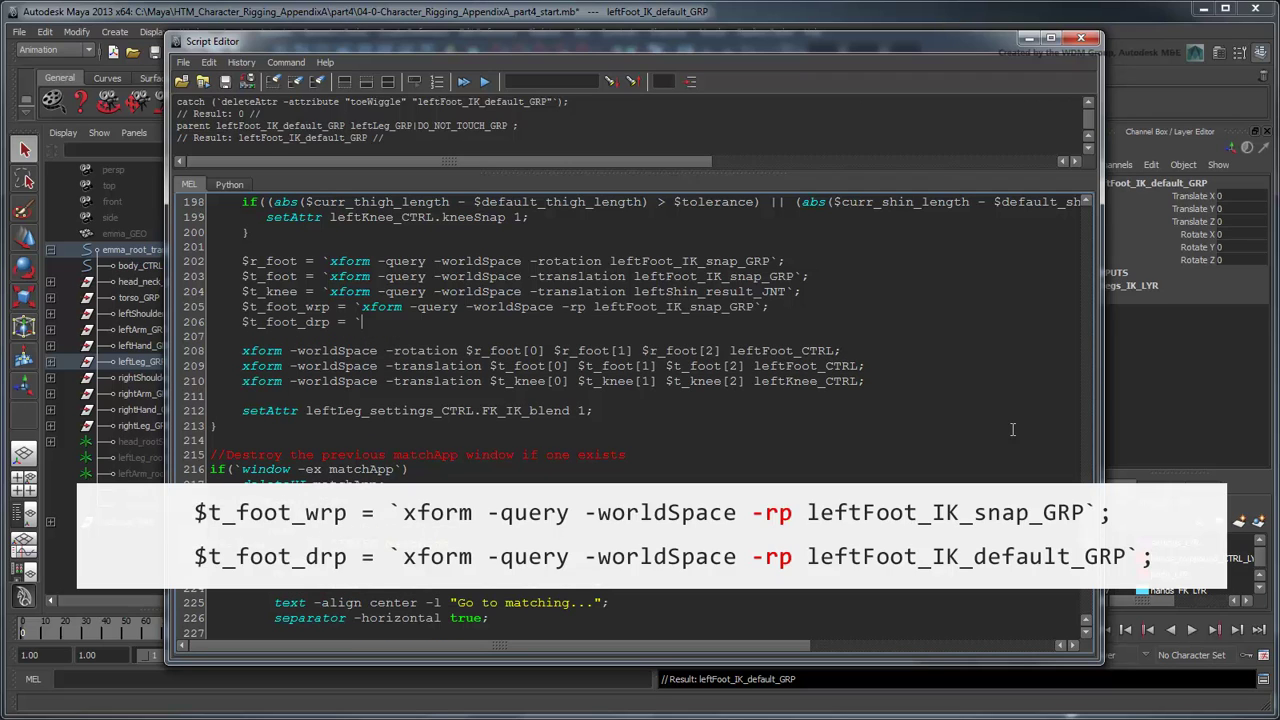
type("xform -query -worldSpace -rp leftFoot")
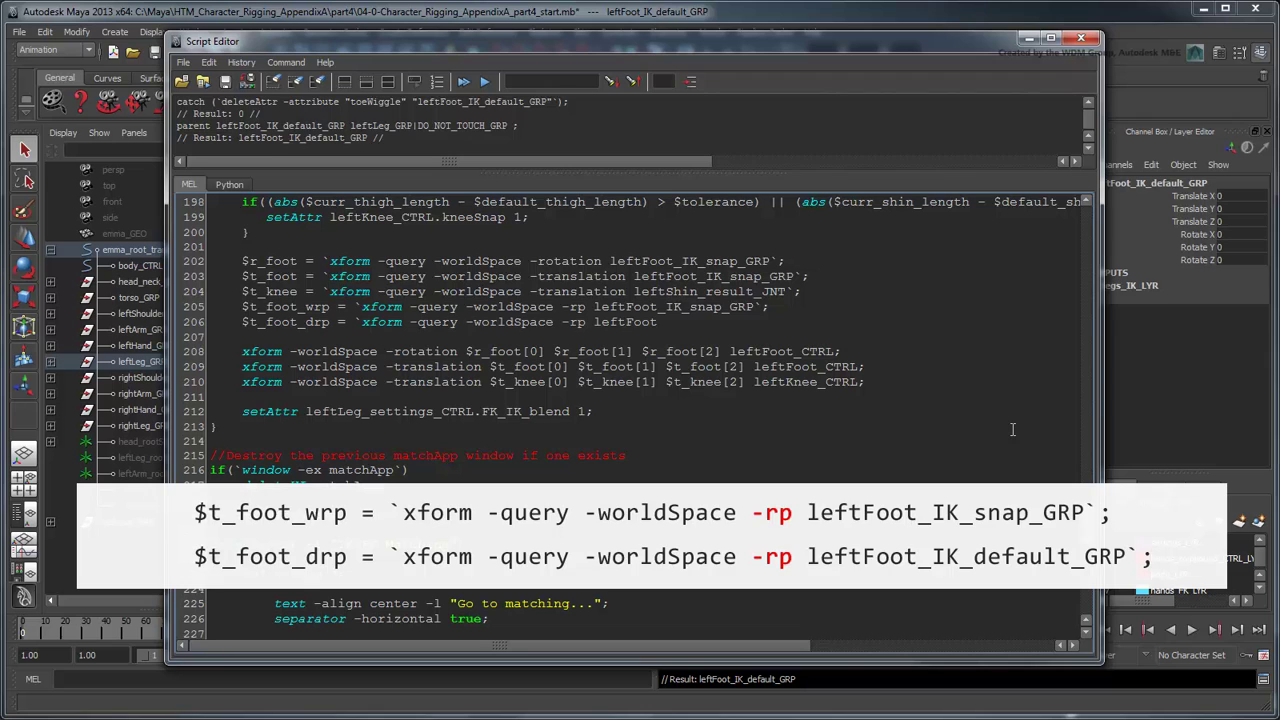
type("_IK_default_GRP`;")
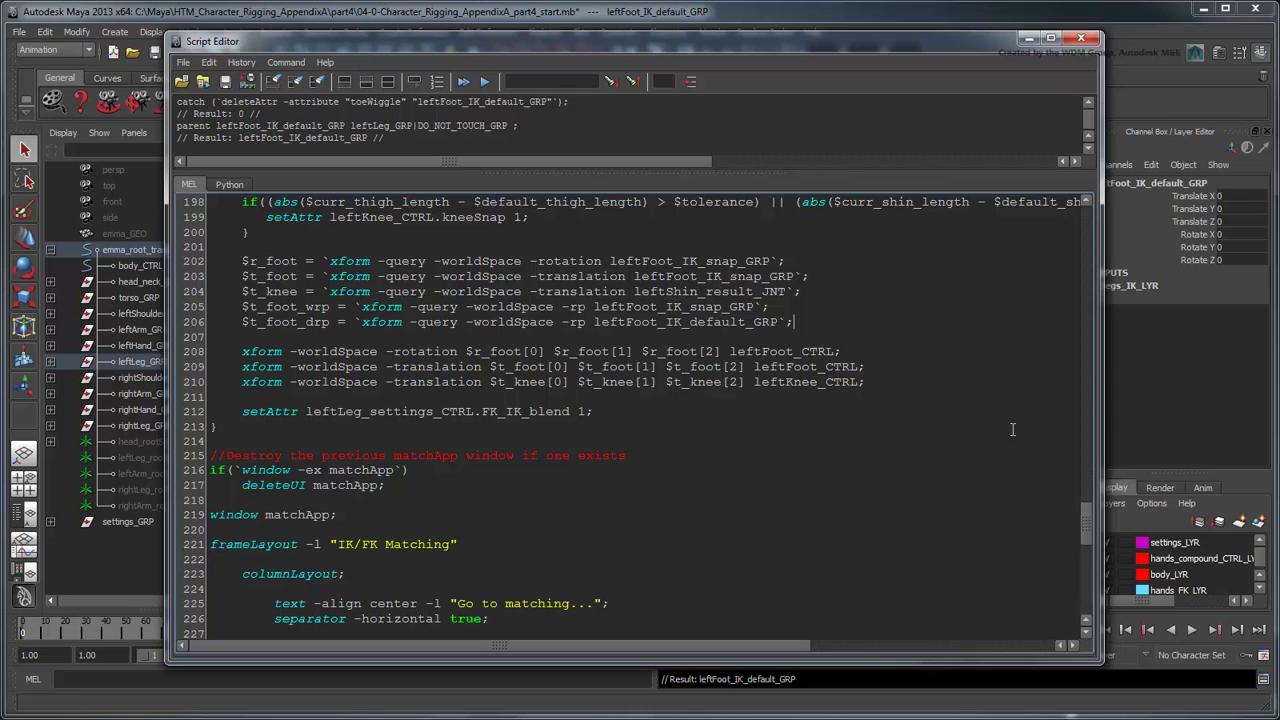
Step: Replace the leftFoot_CTRL translation values with ($t_foot_wrp[0]-$t_foot_drp[0]) ($t_foot_wrp[1]-$t_foot_drp[1]) ($t_foot_wrp[2]-$t_foot_drp[2])
left_click_drag(490, 367, 746, 367)
scroll(746, 367, "down", 2)
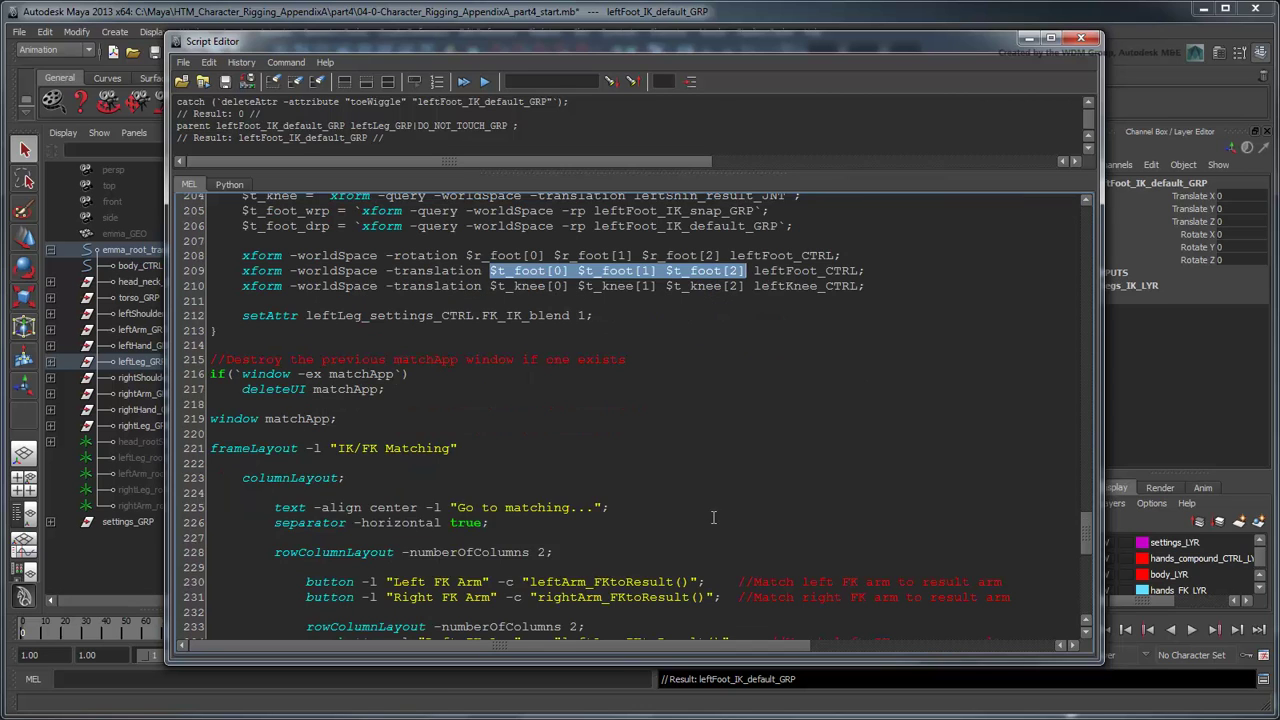
type("($t")
type("_foot_wrp[0]-$t_foot_drp[0]) (")
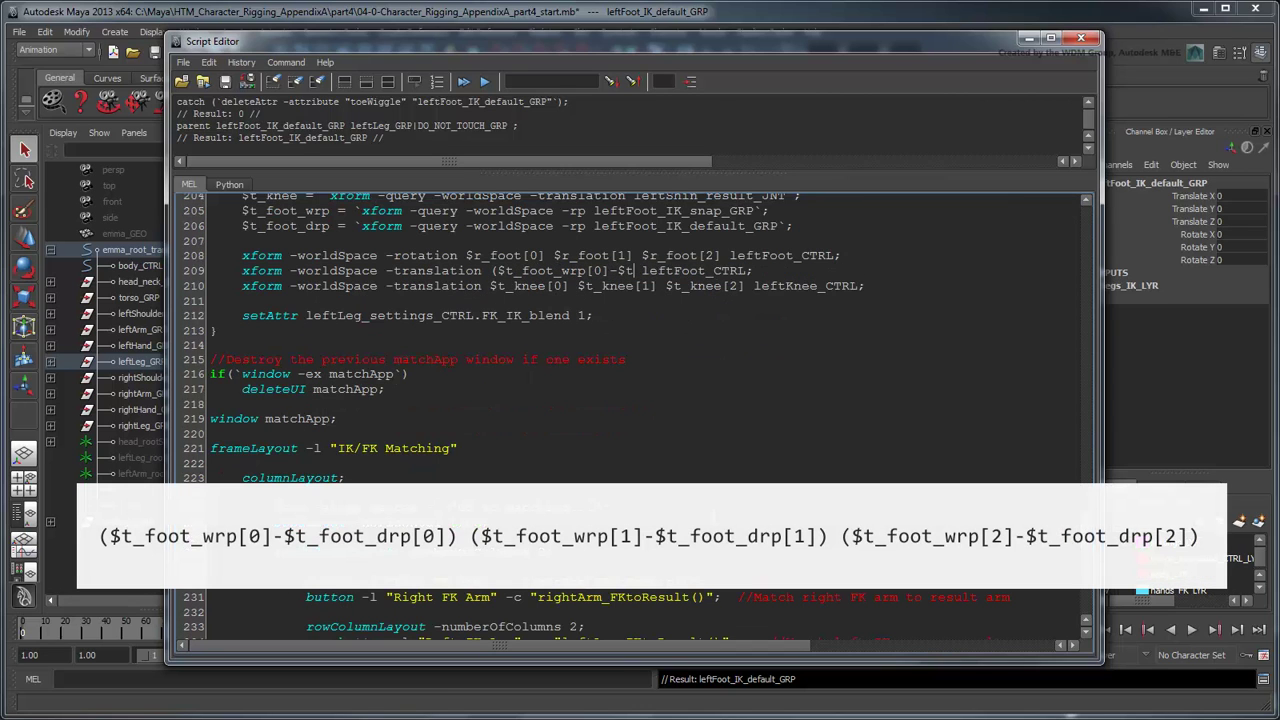
type("$")
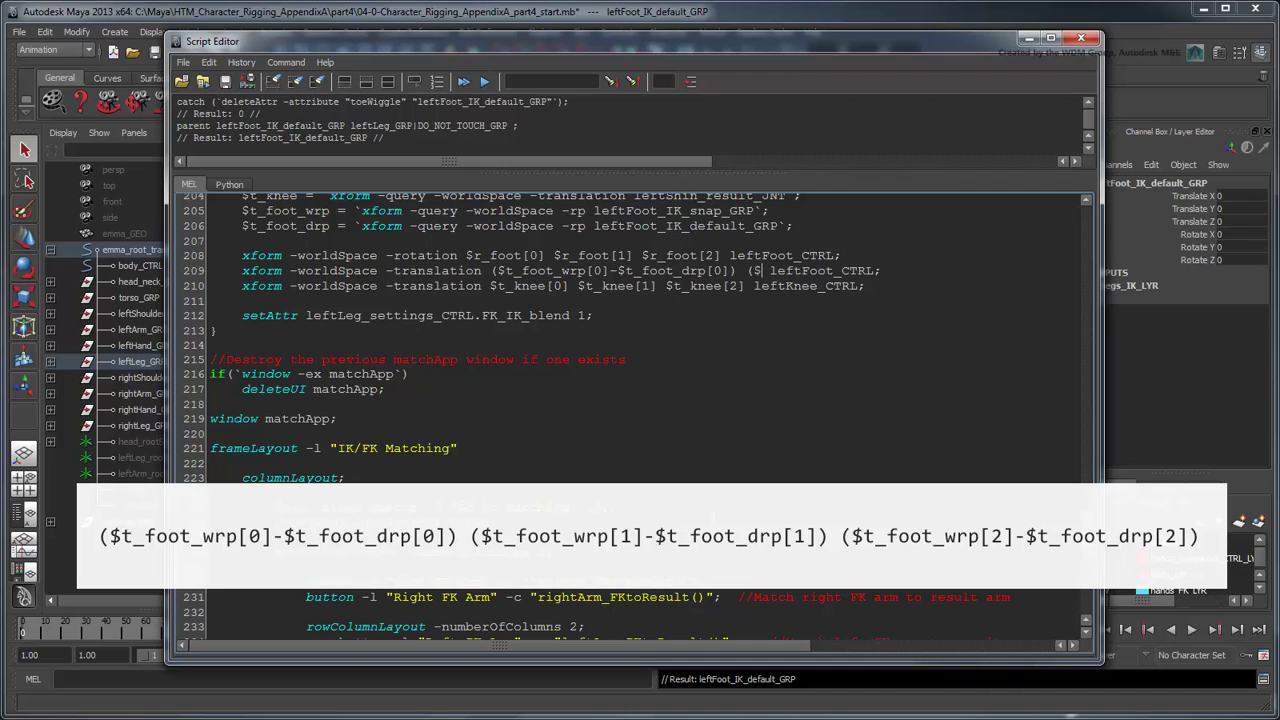
type("t_foot_wrp[1]")
type("-$t_foot_drp[1]) ($t_foot_")
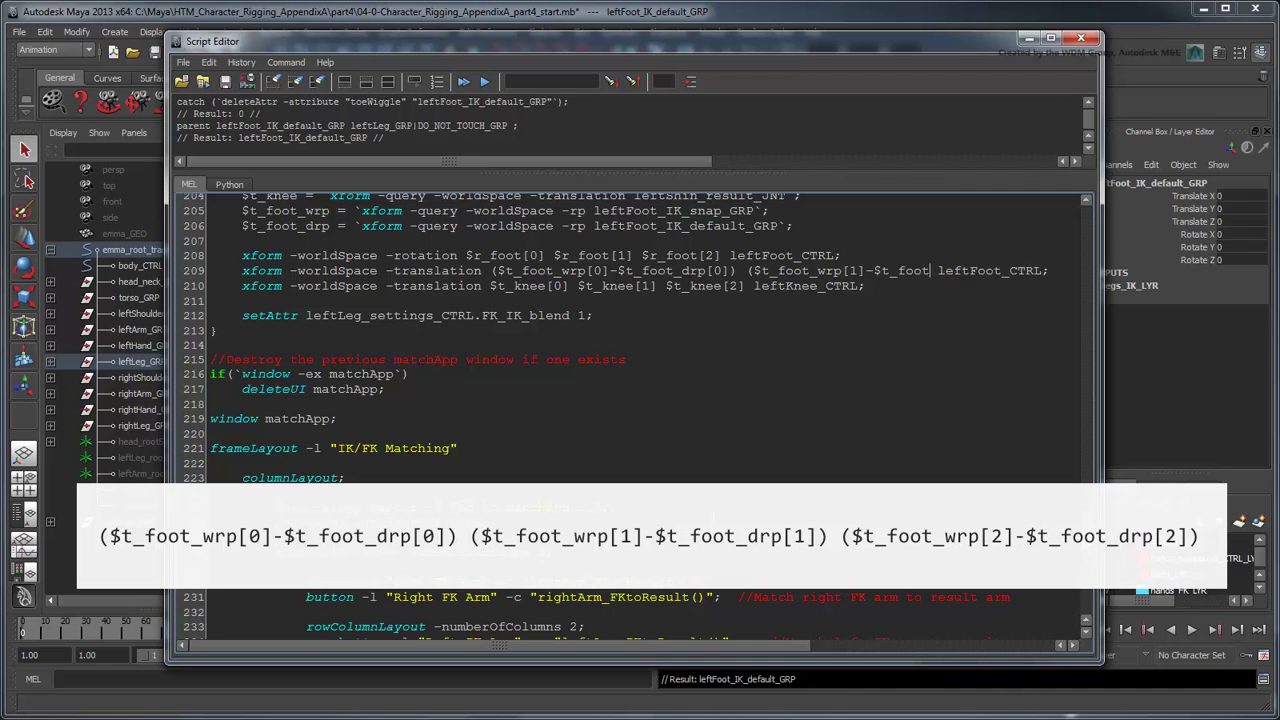
type("wrp[2]-$t_foot_drp[2])")
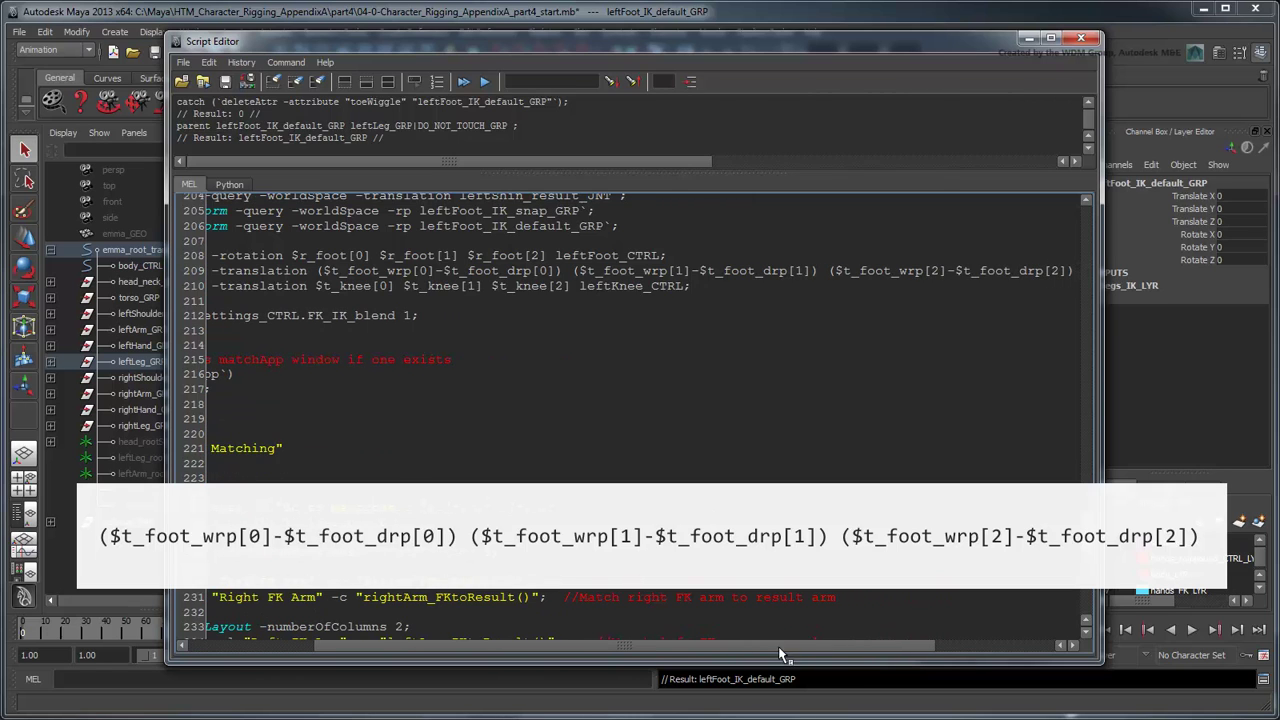
left_click_drag(778, 646, 640, 664)
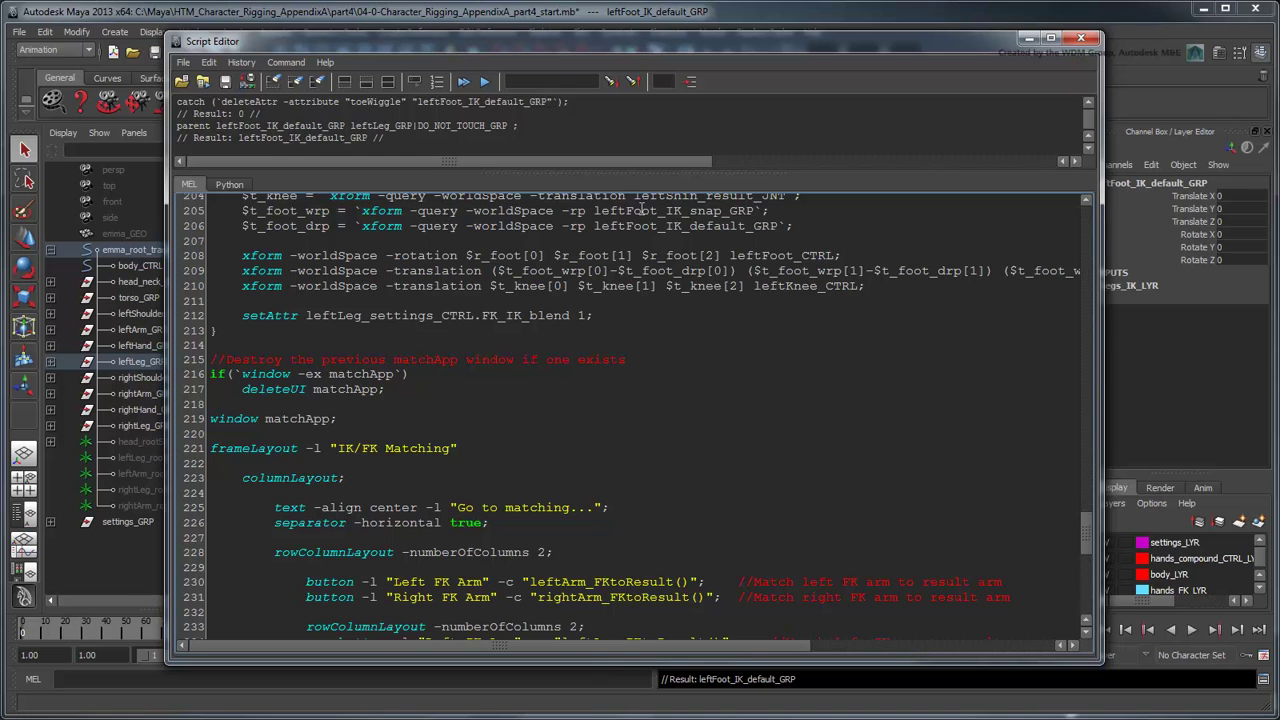
Step: Run the updated script, then test Left IK Leg matching with the left leg's FK / IK Blend set to 0
key("ctrl+Return")
left_click(1030, 38)
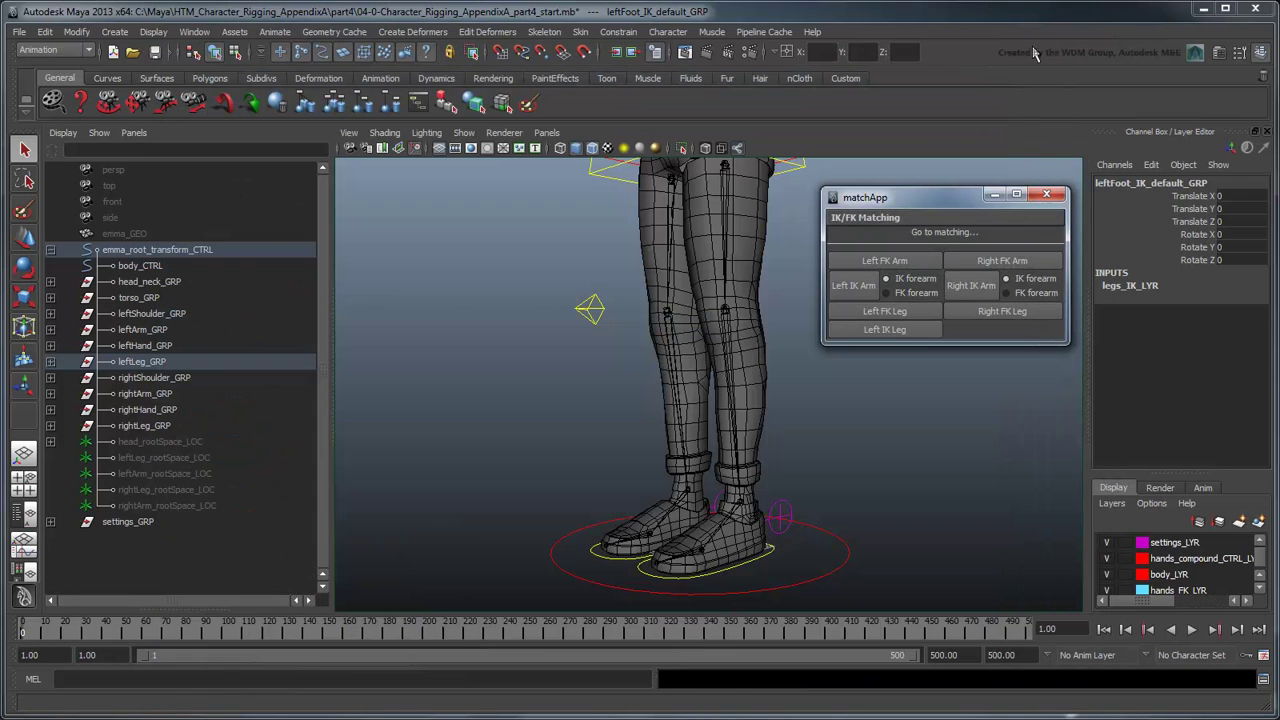
left_click(782, 516)
left_click(1180, 196)
middle_click_drag(985, 434, 928, 434)
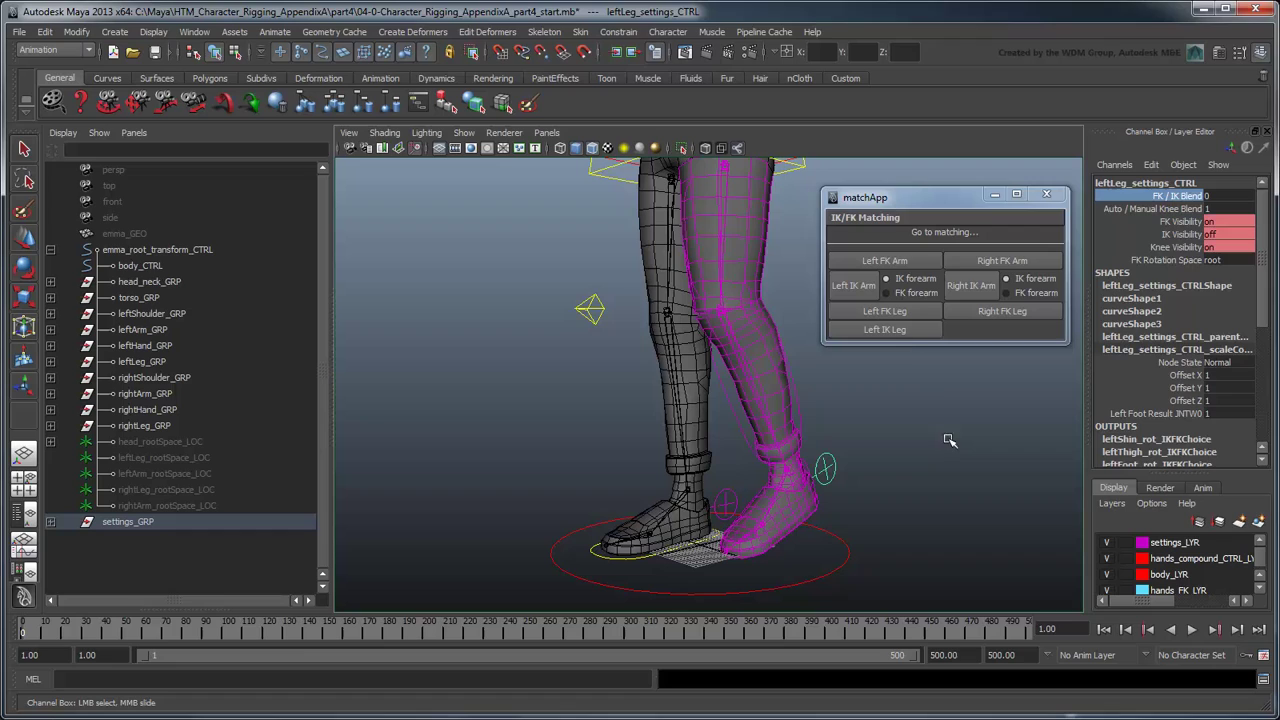
left_click(900, 333)
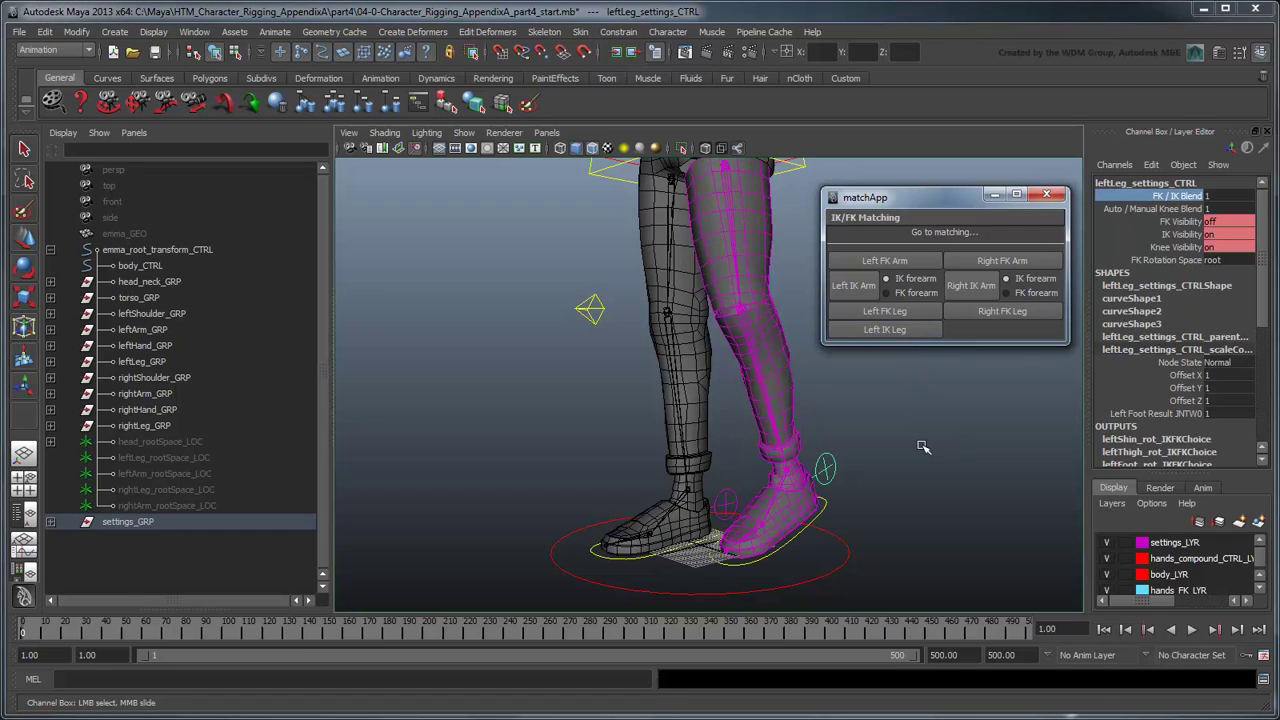
Step: Pose the left leg raised and bent with its FK controls, foot Rotate Y about 15.5, and match the IK leg to it
left_click(704, 284)
key("e")
left_click_drag(735, 312, 597, 277)
left_click(570, 294)
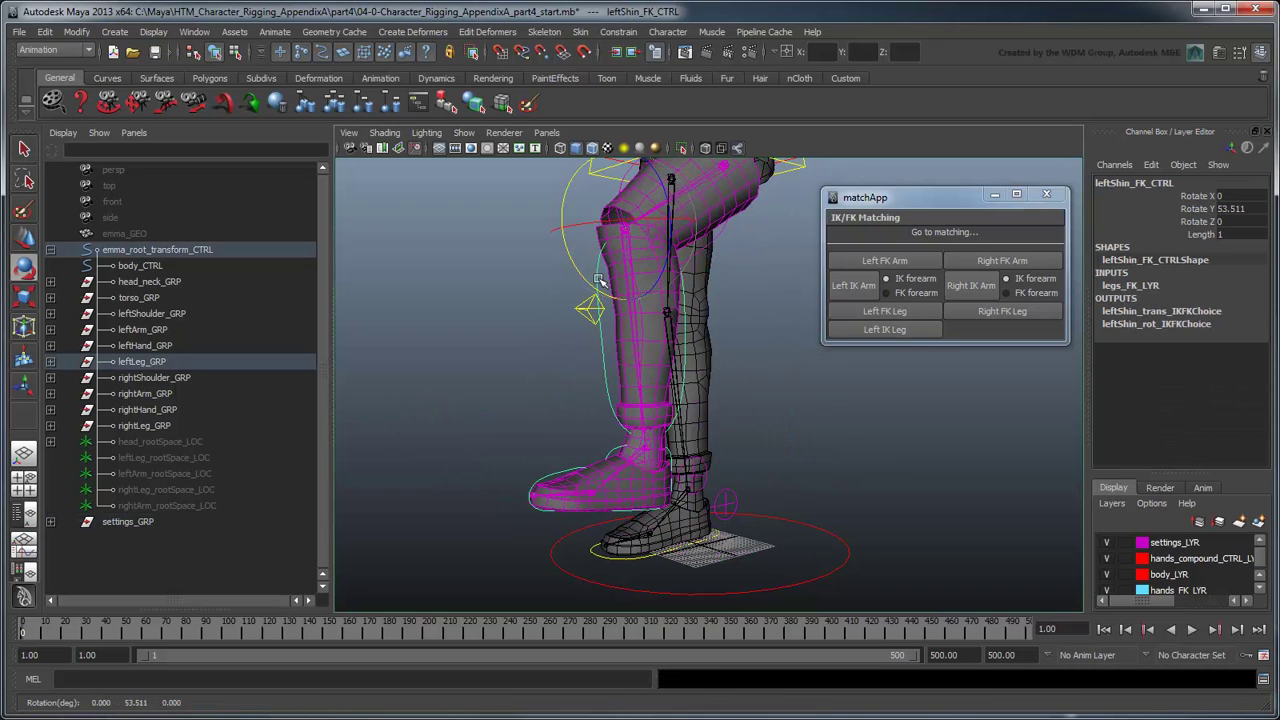
left_click(624, 460)
left_click_drag(600, 416, 601, 456)
left_click(877, 333)
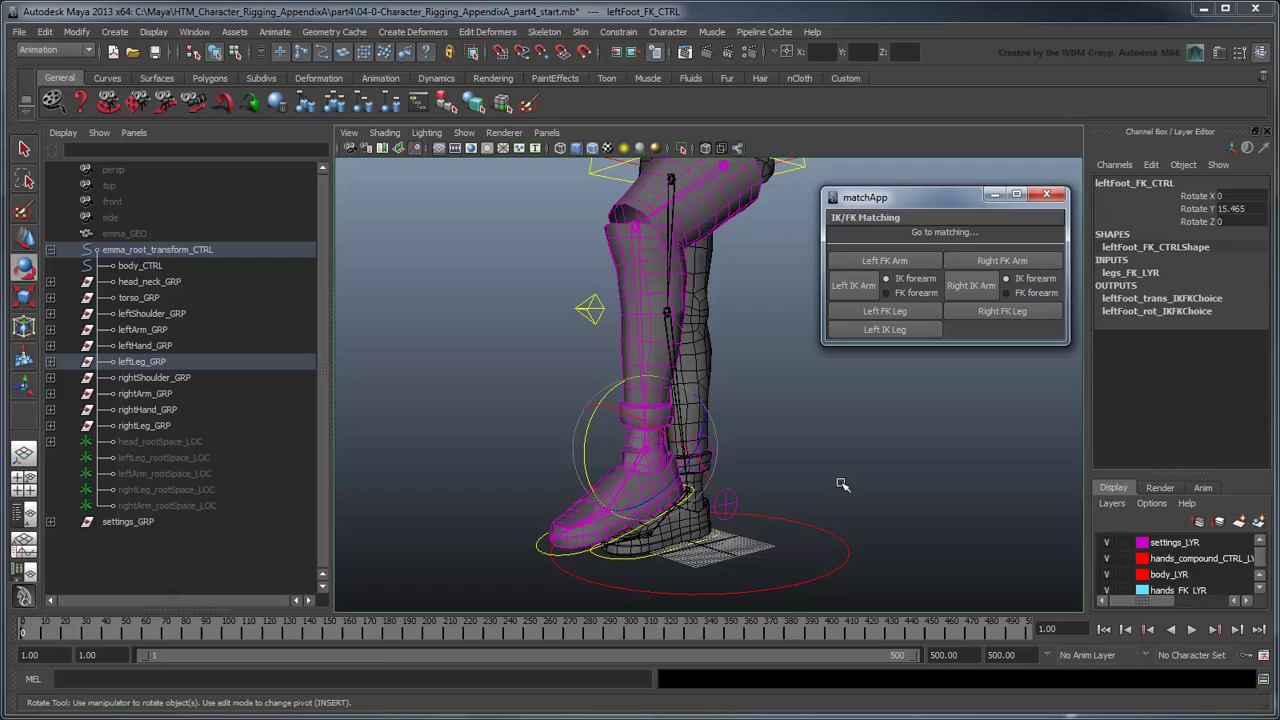
left_click(851, 466)
Step: Reset Translate X, Y, Z and Rotate X of leftFoot_CTRL to 0 after the matching test
left_click(591, 560)
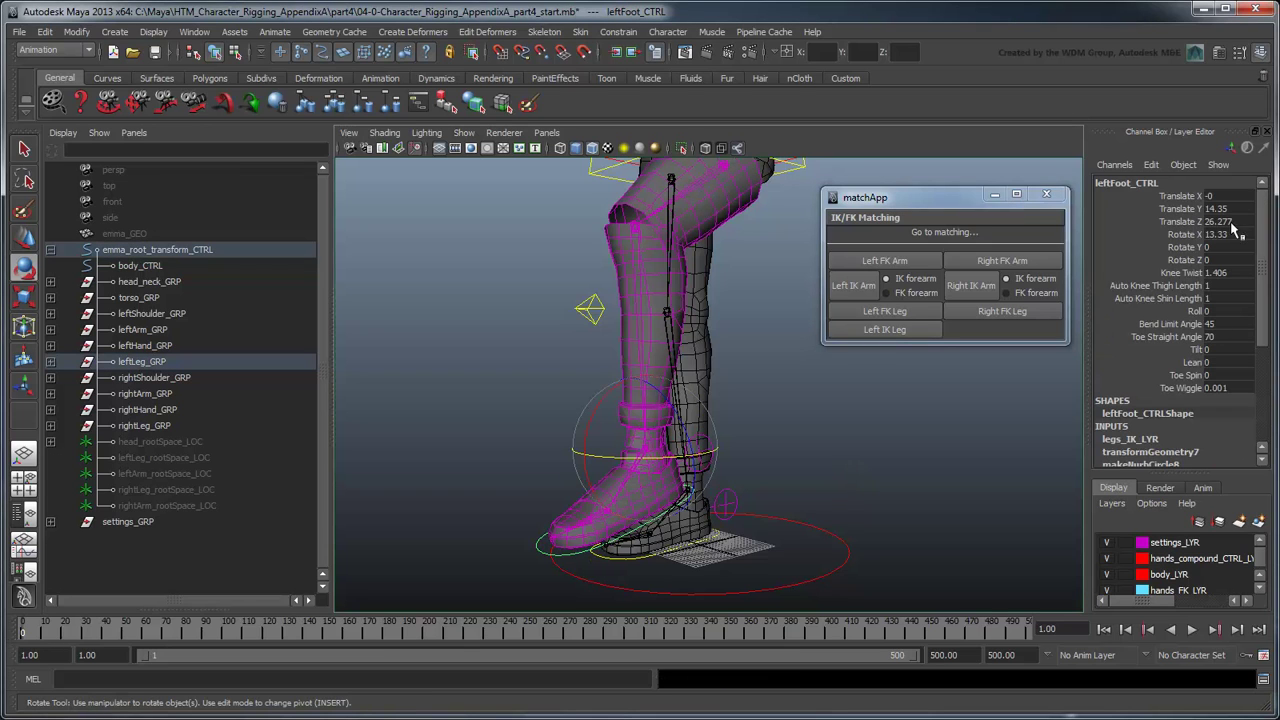
left_click_drag(1229, 196, 1229, 240)
type("0")
key("Return")
left_click(840, 431)
Step: Reset Translate X, Y and Z of leftKnee_CTRL to 0
right_click_drag(840, 431, 612, 318, "alt")
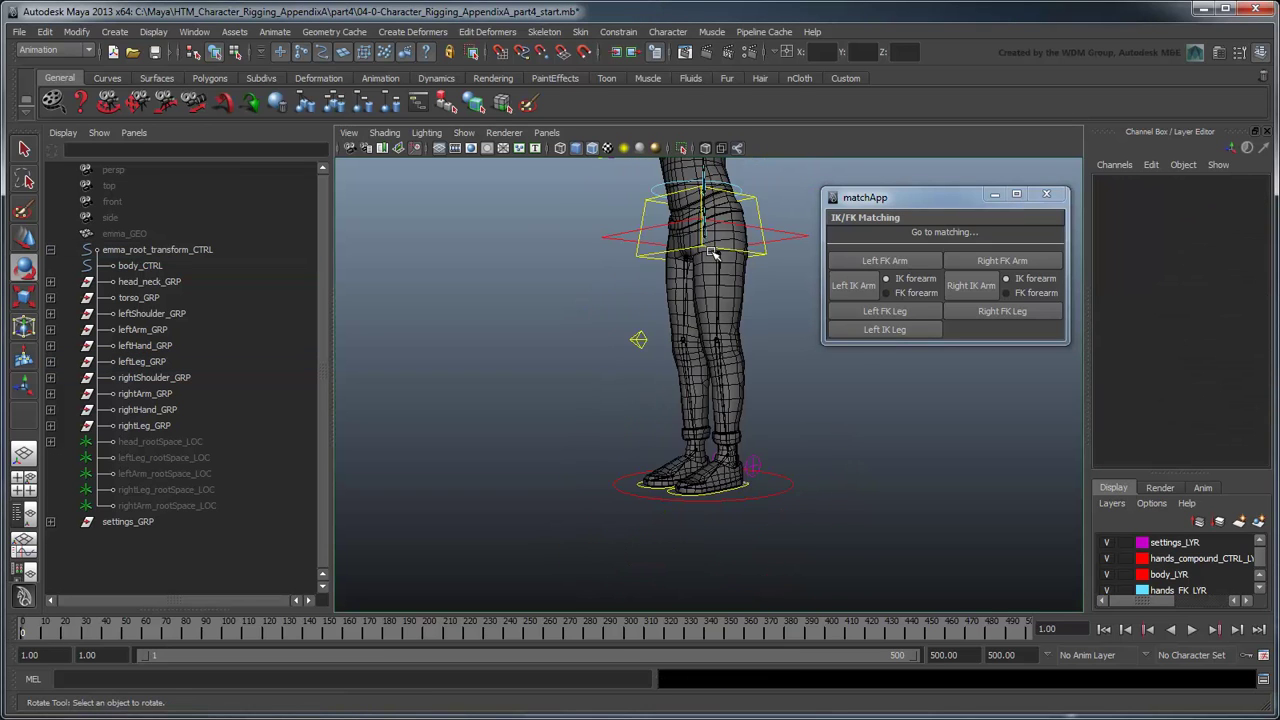
scroll(705, 249, "down", 3)
left_click(640, 233)
scroll(749, 404, "up", 5)
left_click_drag(1239, 197, 1245, 223)
type("0")
key("Return")
right_click_drag(826, 441, 880, 487, "alt")
key("q")
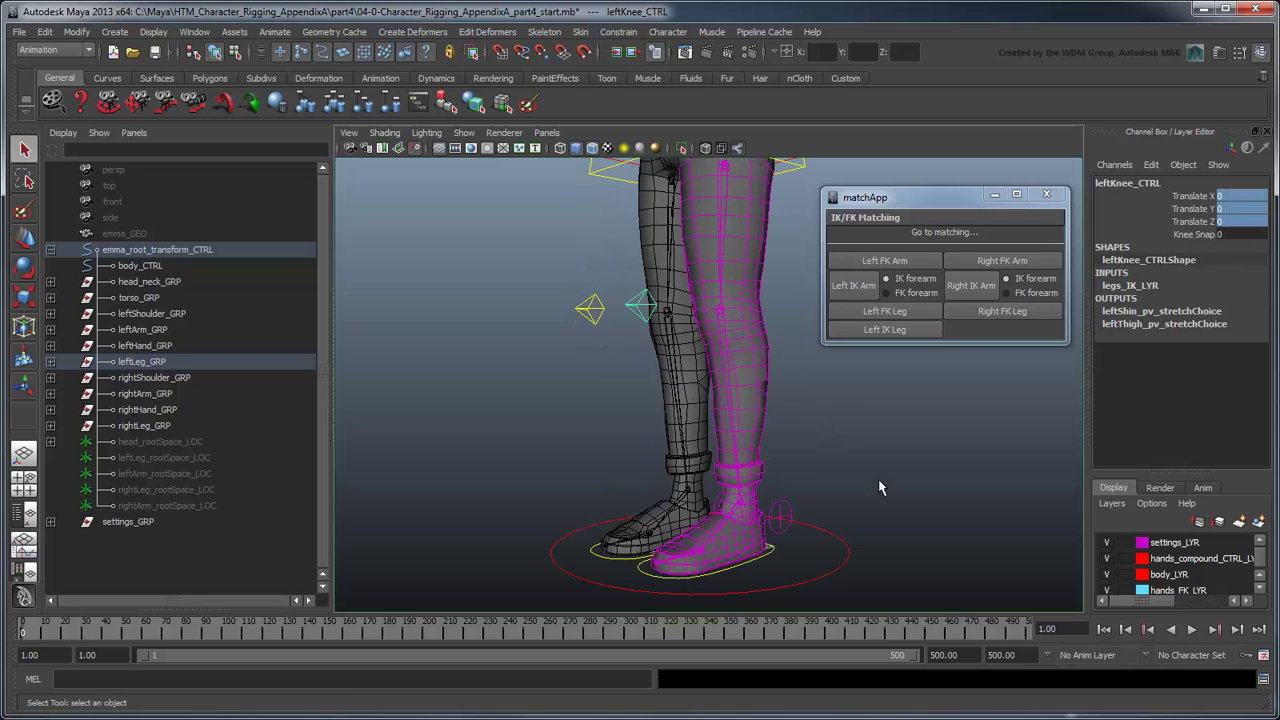
Step: Duplicate leftKnee_CTRL within leftKnee_GRP and rename the copy leftKnee_IK_default_GRP
left_click(50, 361)
key("ctrl+d")
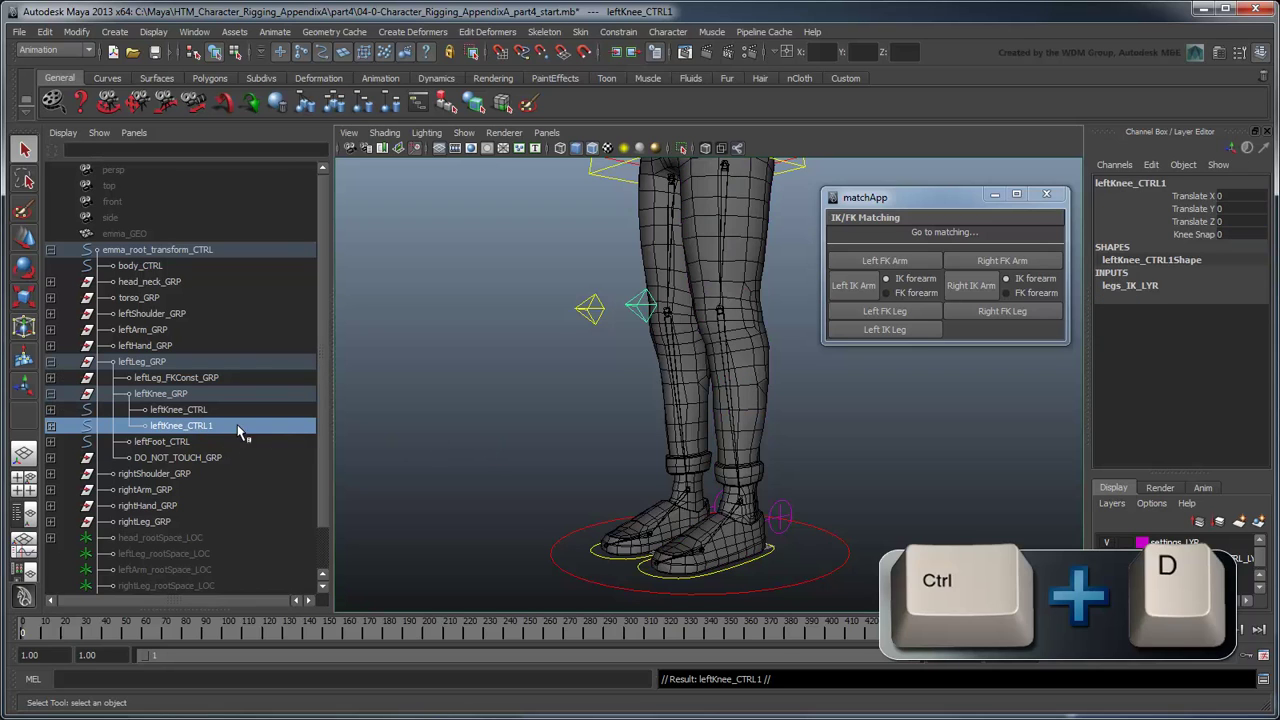
double_click(214, 427)
left_click_drag(218, 431, 186, 428)
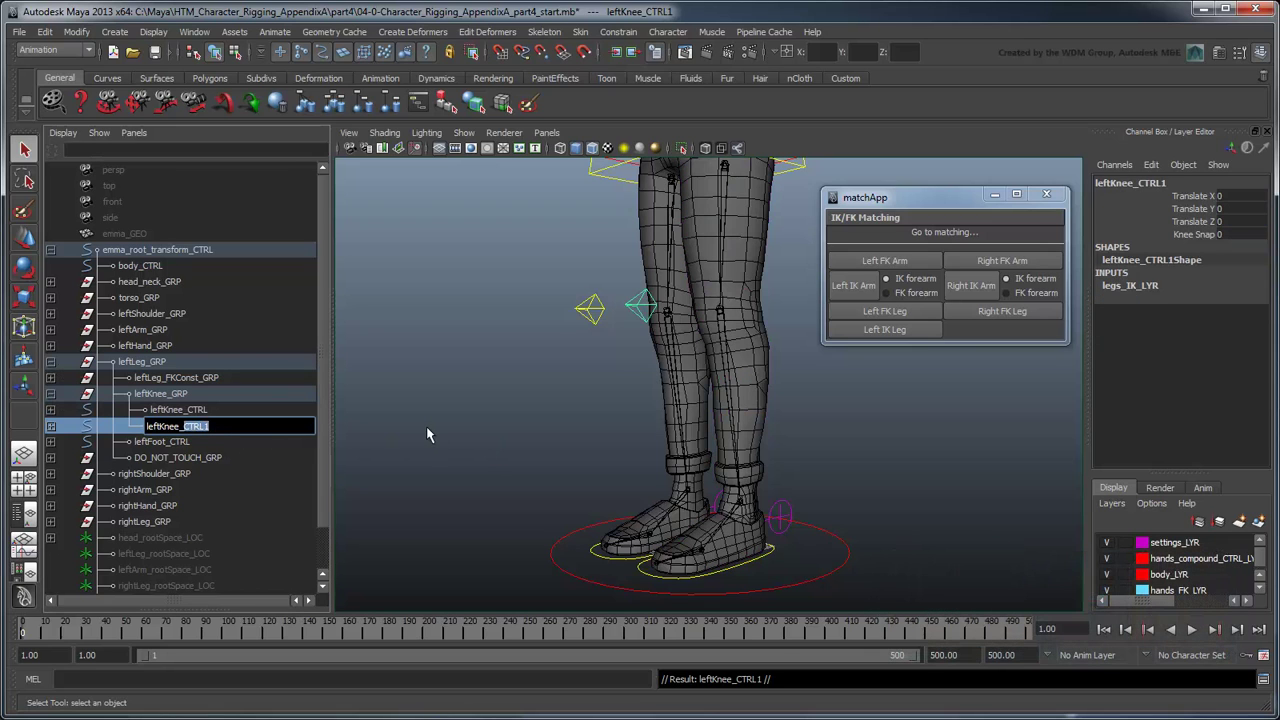
type("IK_default_GRP")
key("Return")
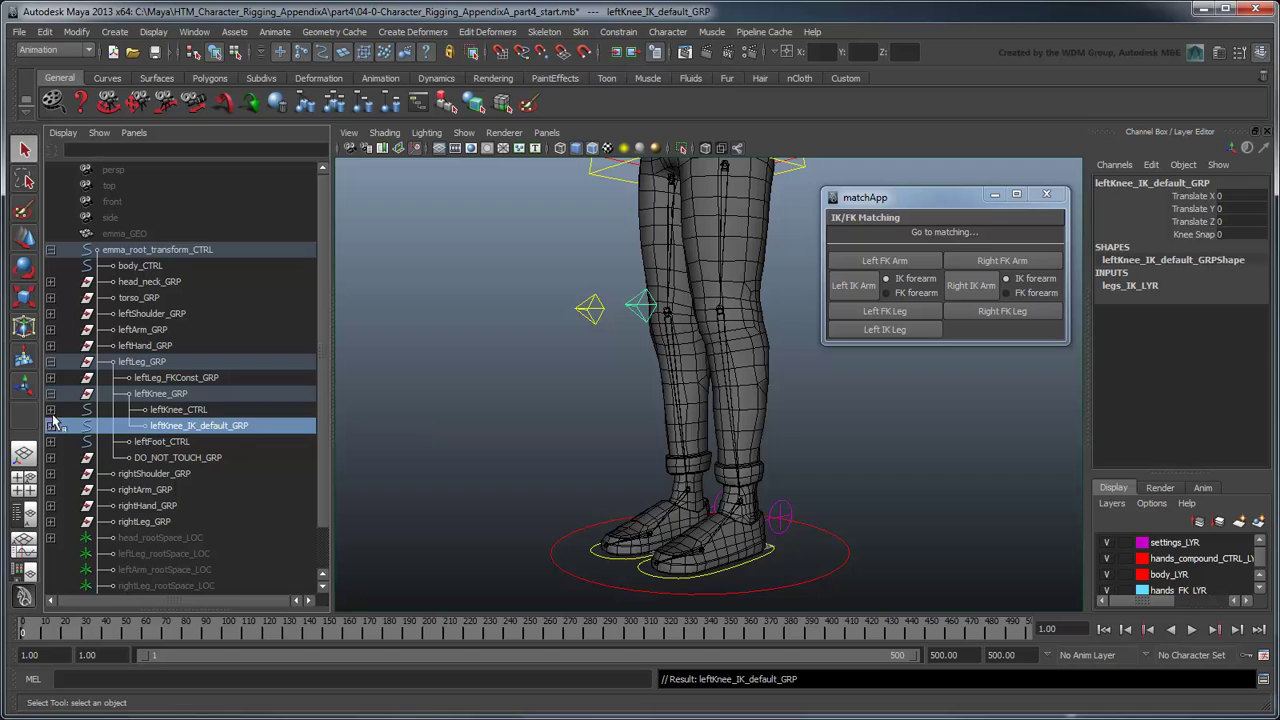
Step: Delete everything beneath leftKnee_IK_default_GRP, including its curve shape, and parent the empty group under the left leg's DO_NOT_TOUCH_GRP
left_click(52, 426)
left_click(190, 441)
left_click(204, 476, "shift")
key("Delete")
left_click(206, 431)
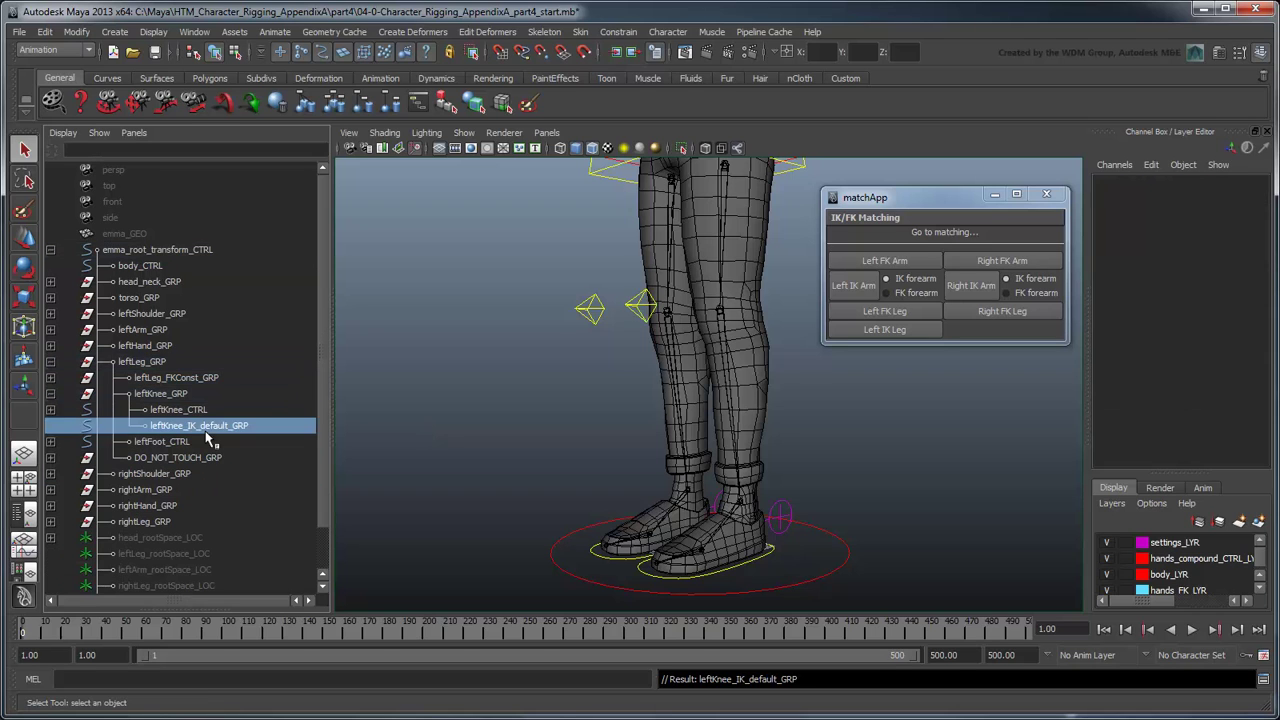
middle_click_drag(210, 430, 205, 460)
left_click(50, 443)
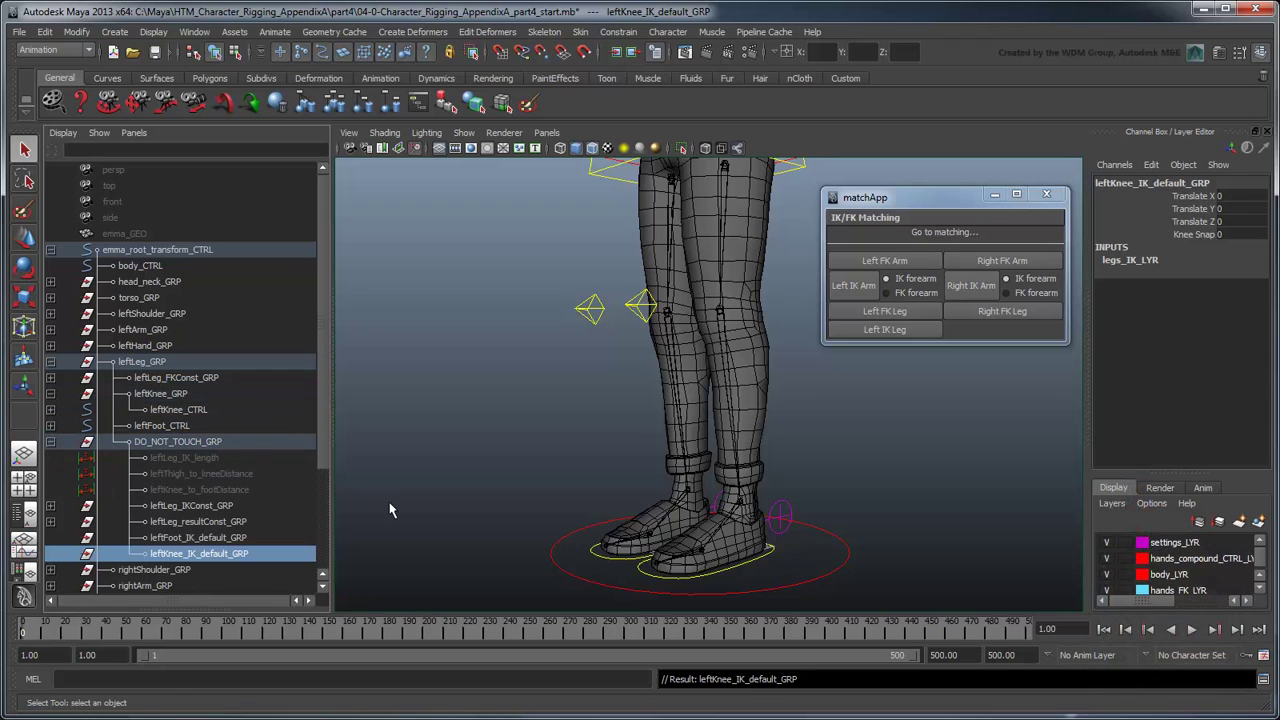
Step: Close the matchApp window and add $t_knee_wrp = `xform -query -worldSpace -rp leftShin_result_JNT`; below the $t_foot_drp line of the script
left_click(1046, 194)
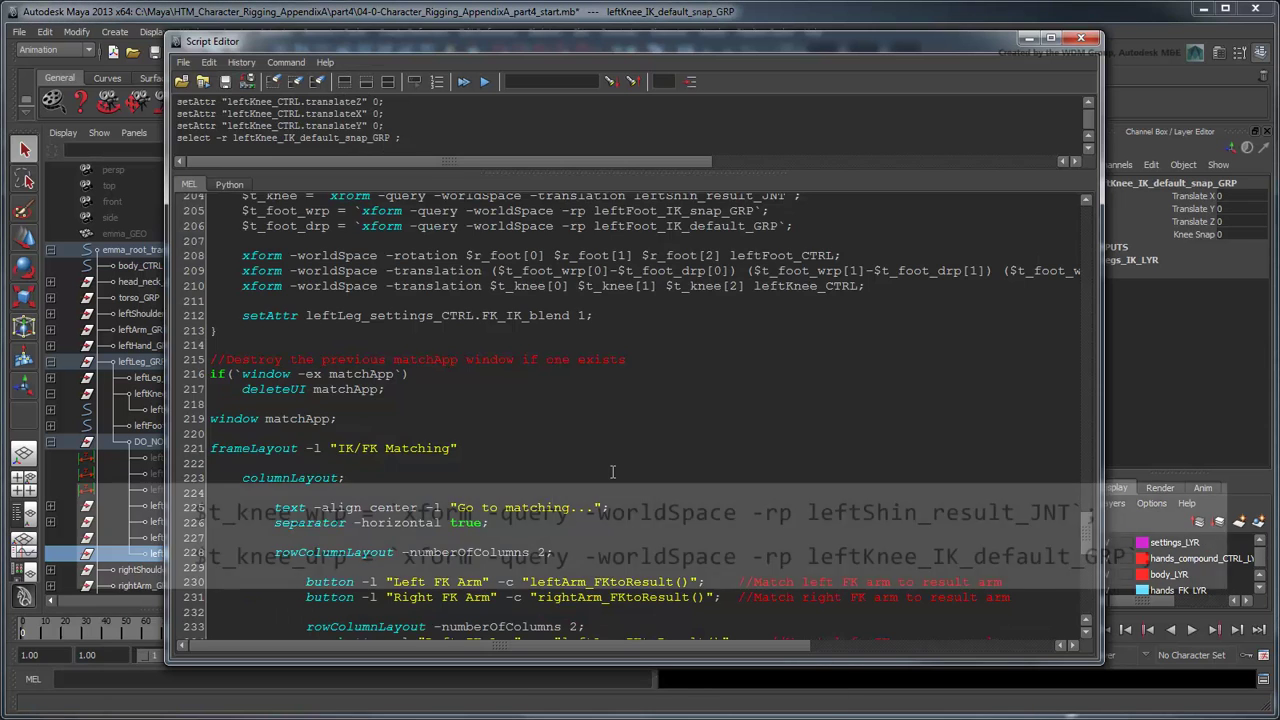
key("Return")
type("$t_knee")
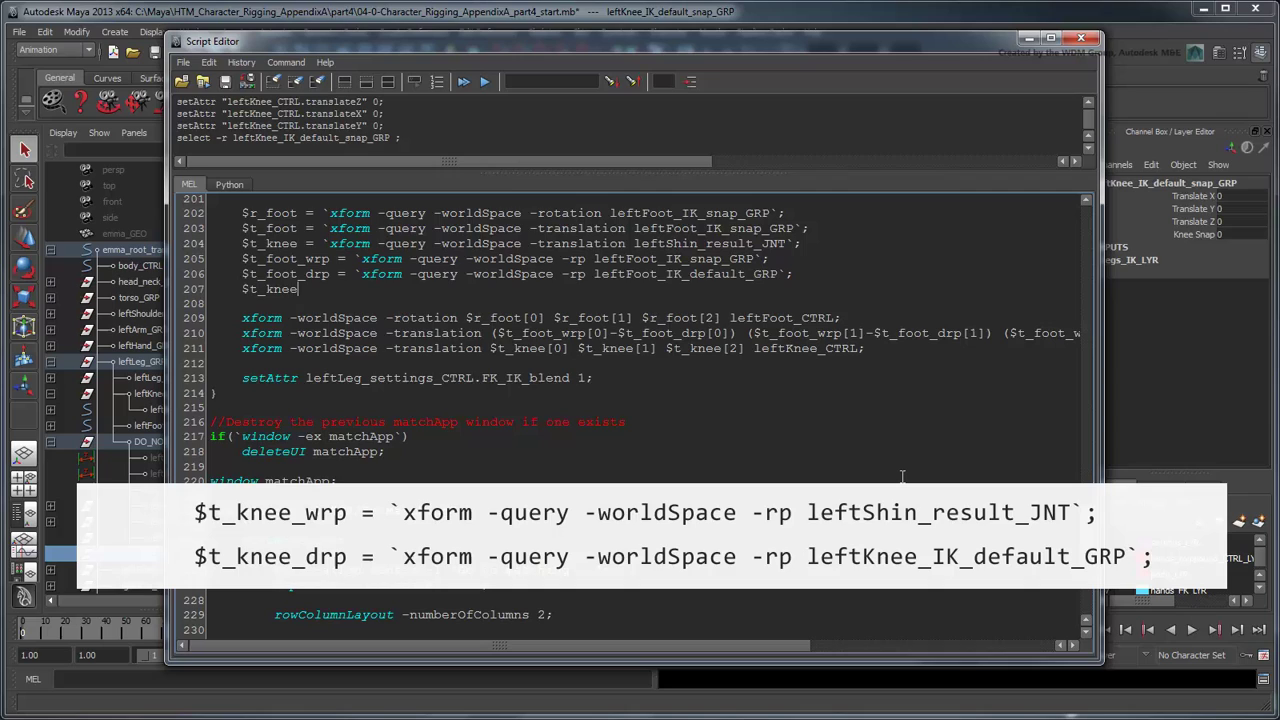
type("_wrp = `xform -query -worldSpace ")
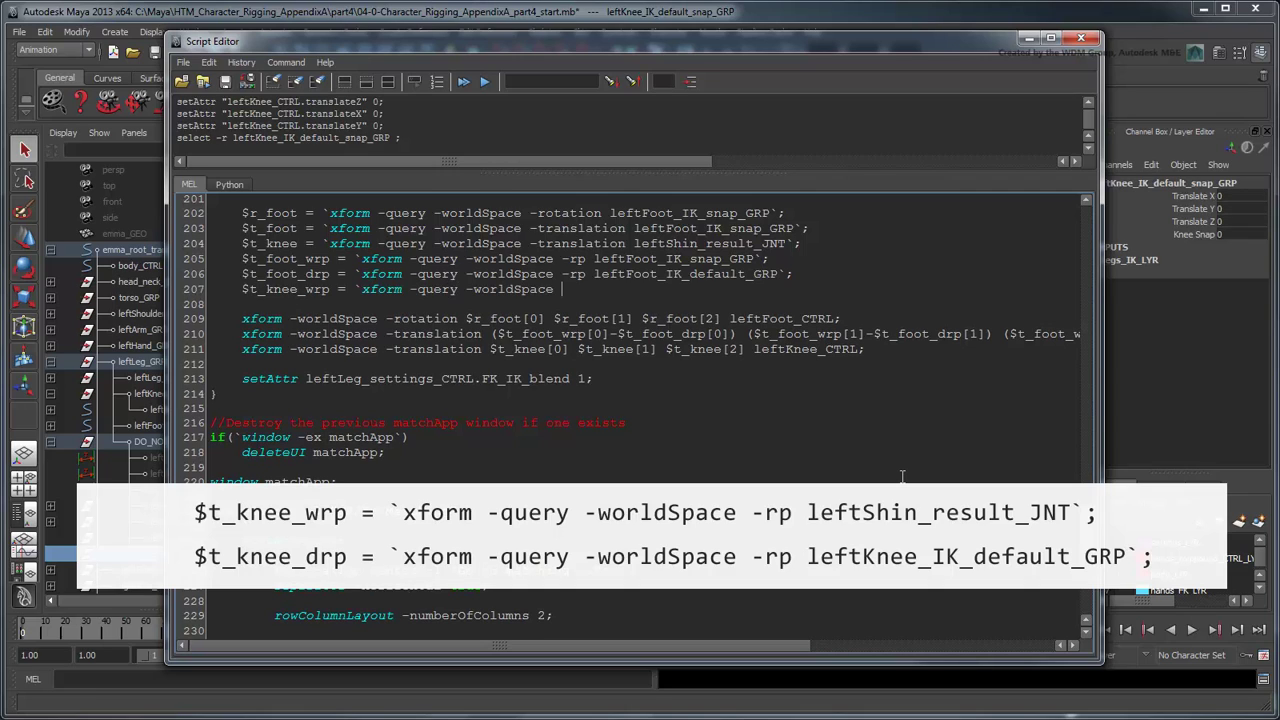
type("-rp leftShin_result_JNT")
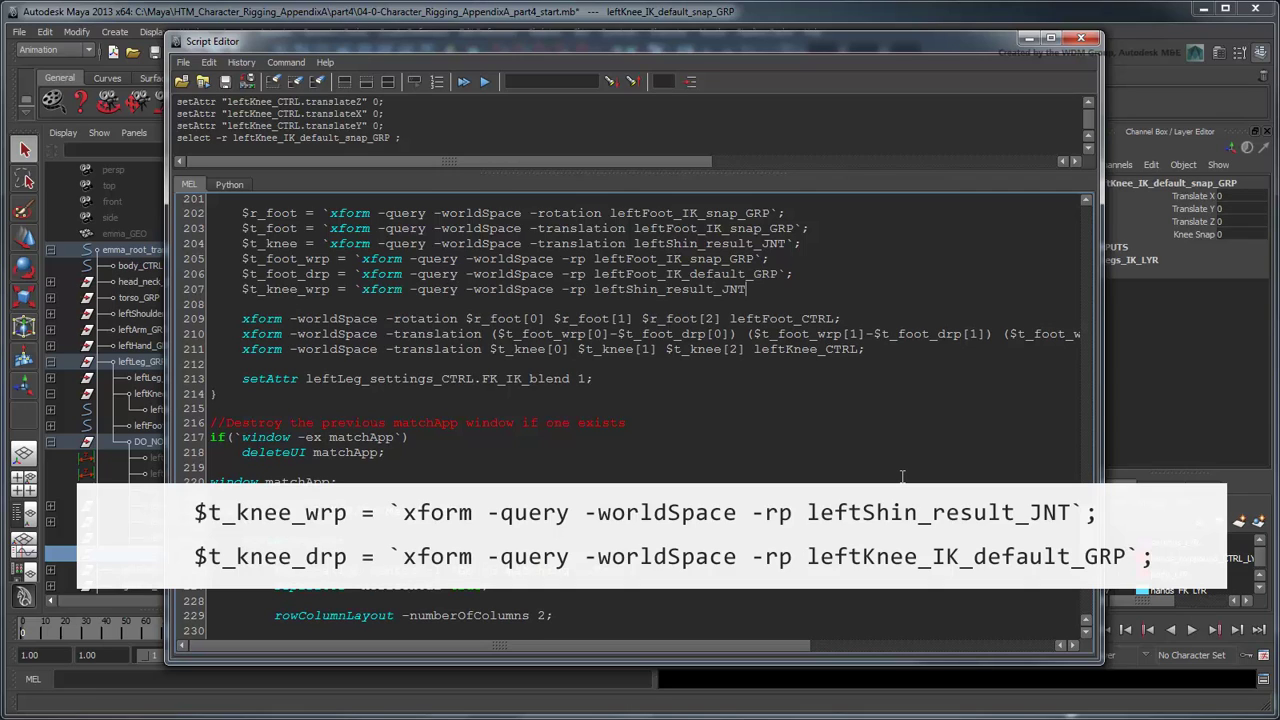
type("`;")
Step: Add the line $t_knee_drp = `xform -query -worldSpace -rp leftKnee_IK_default_GRP`; below the $t_knee_wrp line
key("Return")
type("$t_knee_drp")
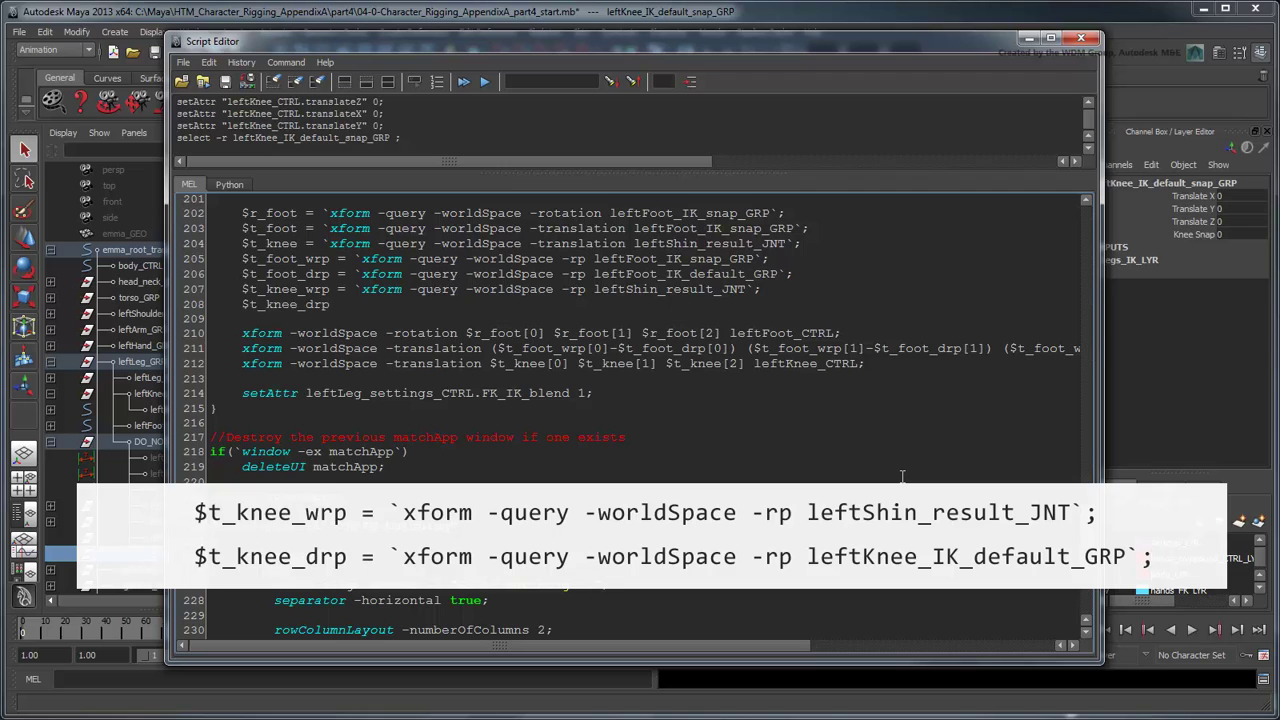
type(" = `xform -query -worldSpace -rp l")
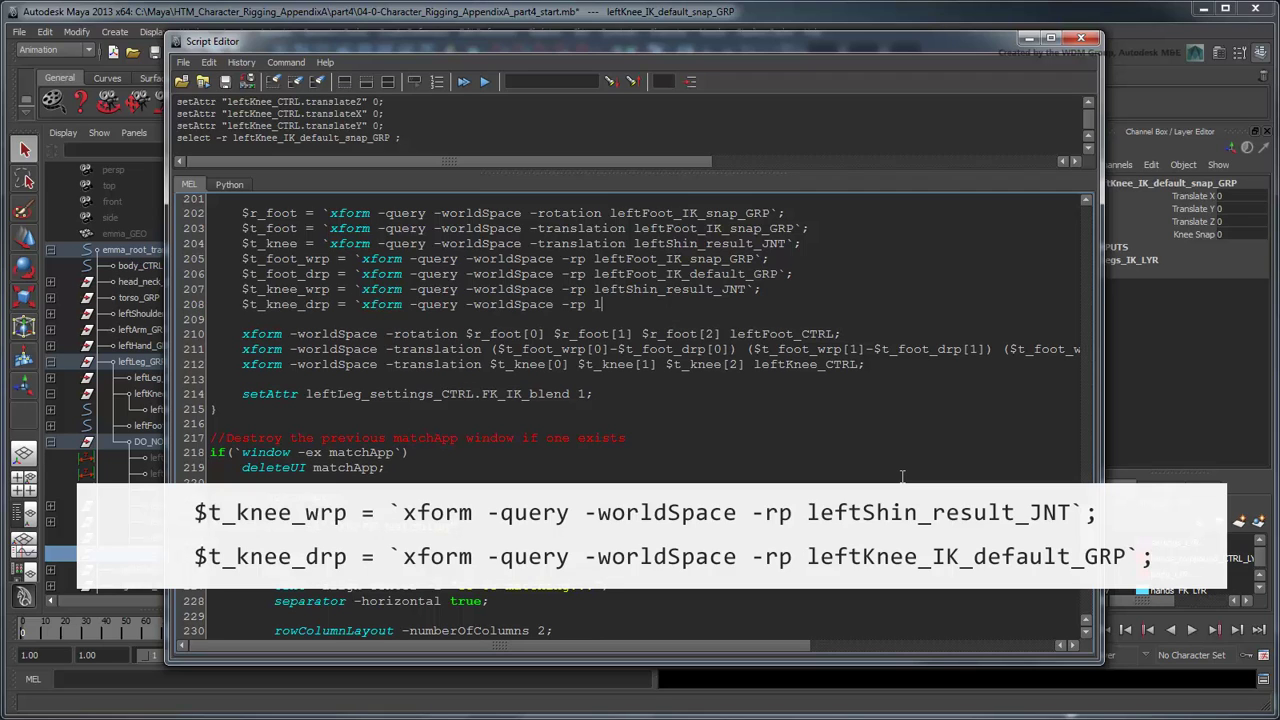
type("eftKnee_IK_default_GRP`;")
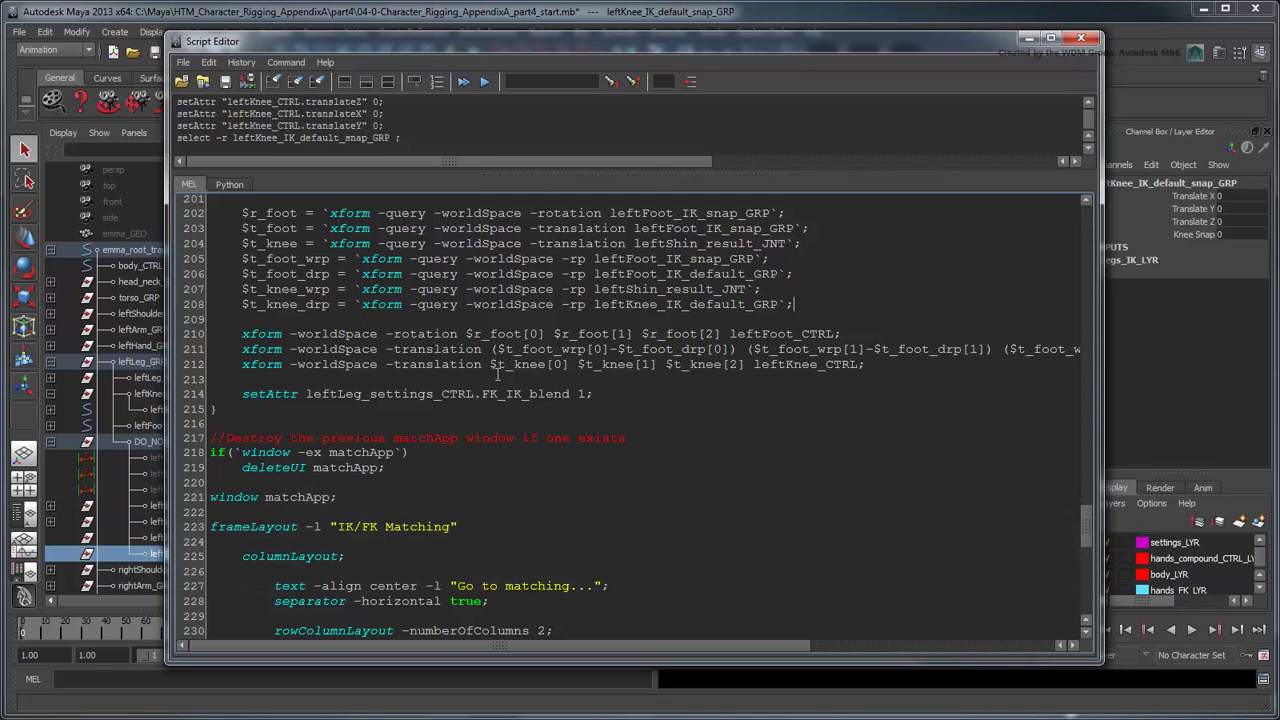
Step: Replace the leftKnee_CTRL translation arguments with ($t_knee_wrp[0]-$t_knee_drp[0]) and the equivalent differences for indices 1 and 2
left_click_drag(490, 365, 748, 366)
key("BackSpace")
type("($t_kn")
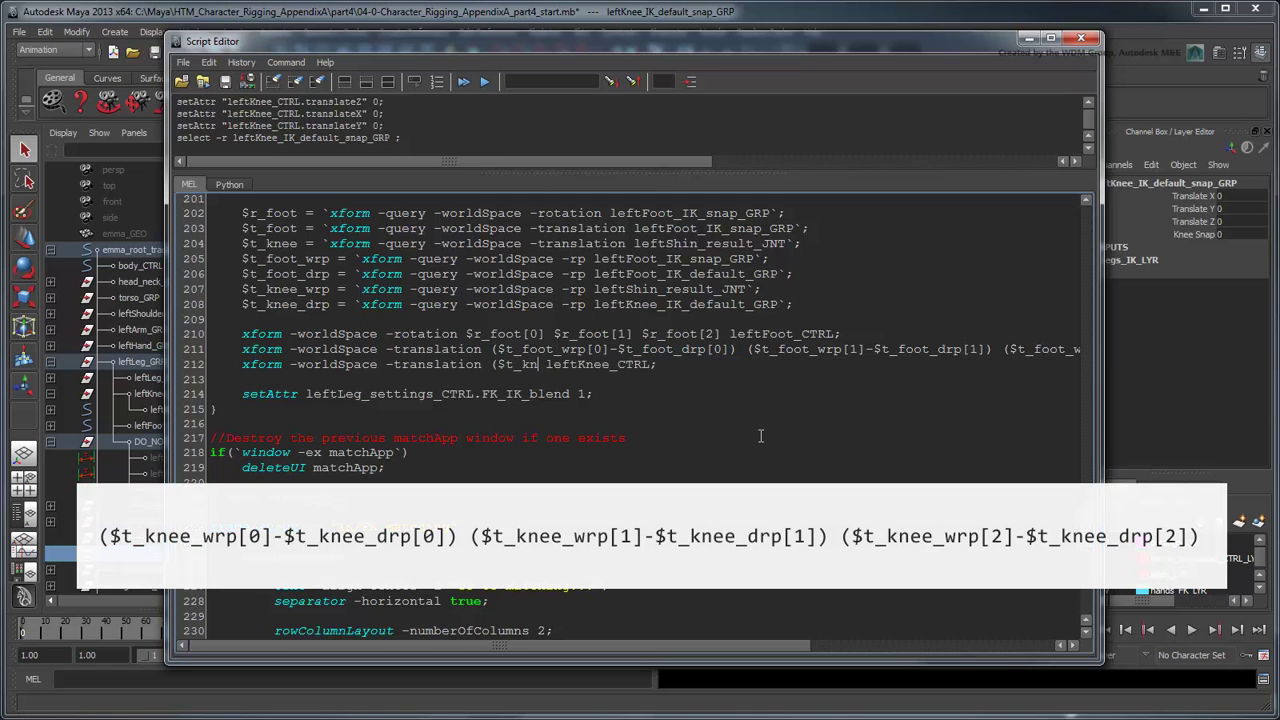
type("ee_wrp[0]-$t_knee_drp[0]) (")
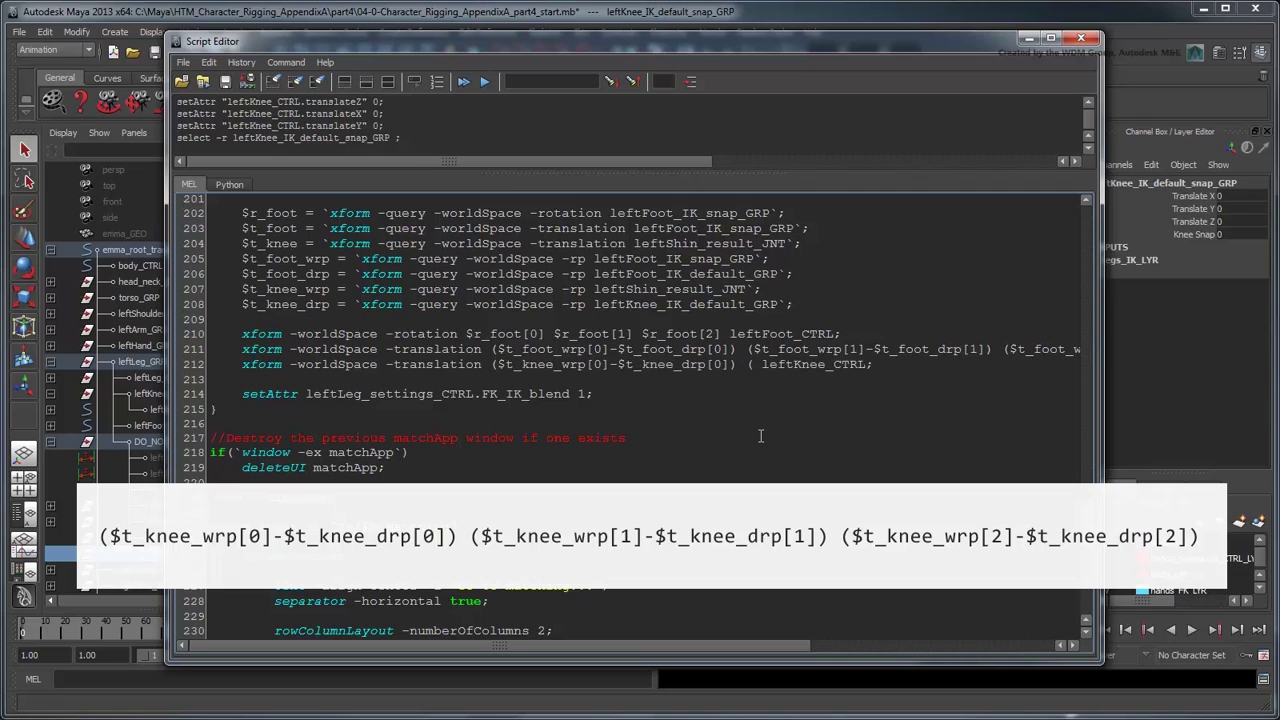
type("$t_knee_wrp[1]-$t_knee_drp[1]")
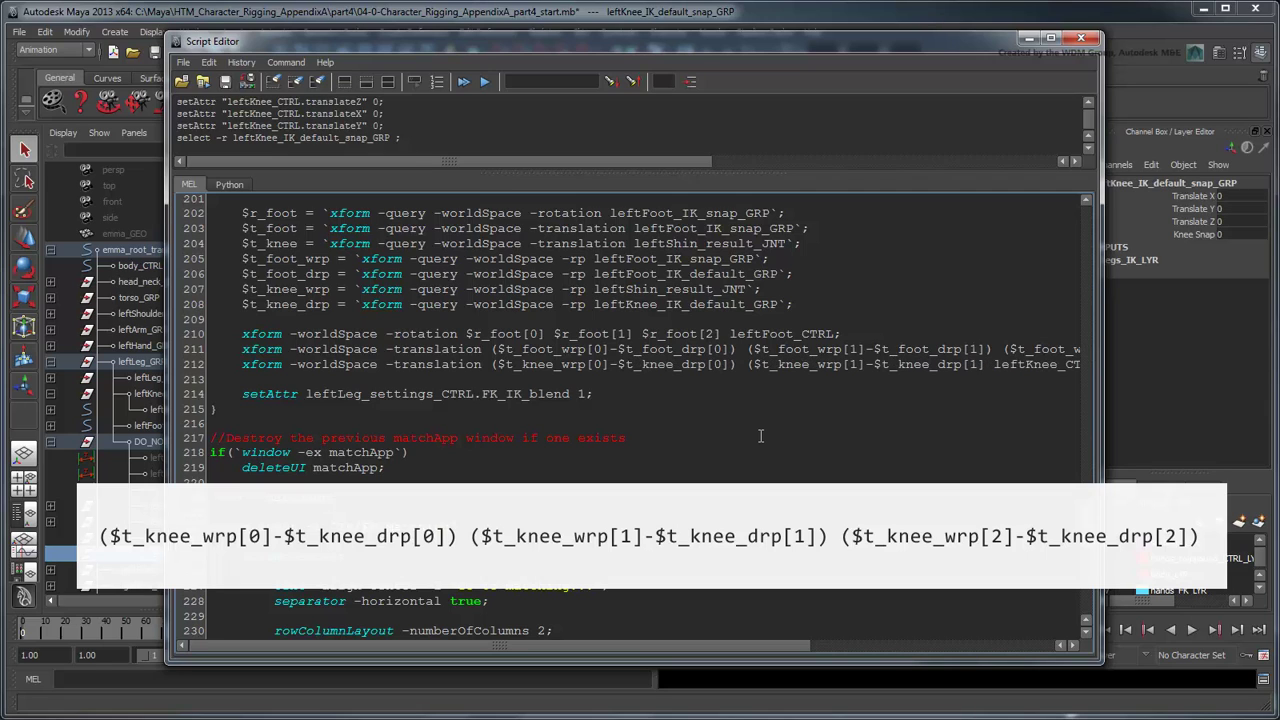
type(") ($t_knee_wrp[2]-$t_")
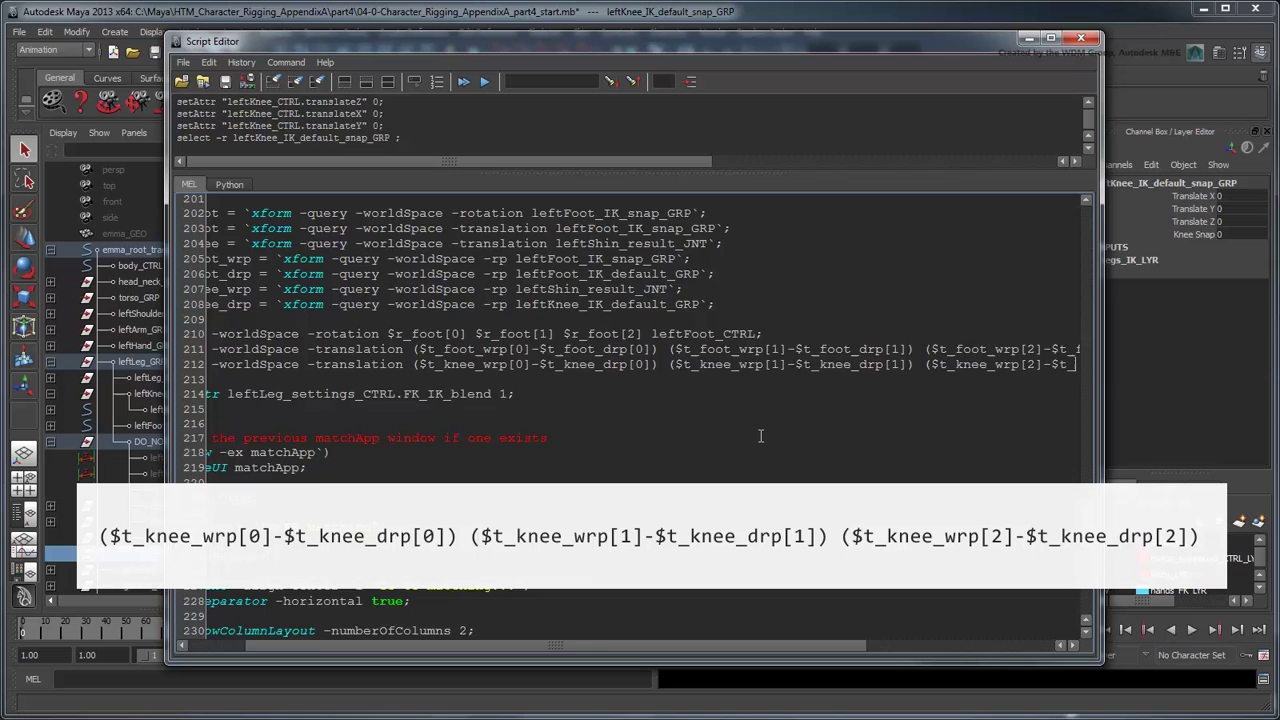
type("knee_drp[2])")
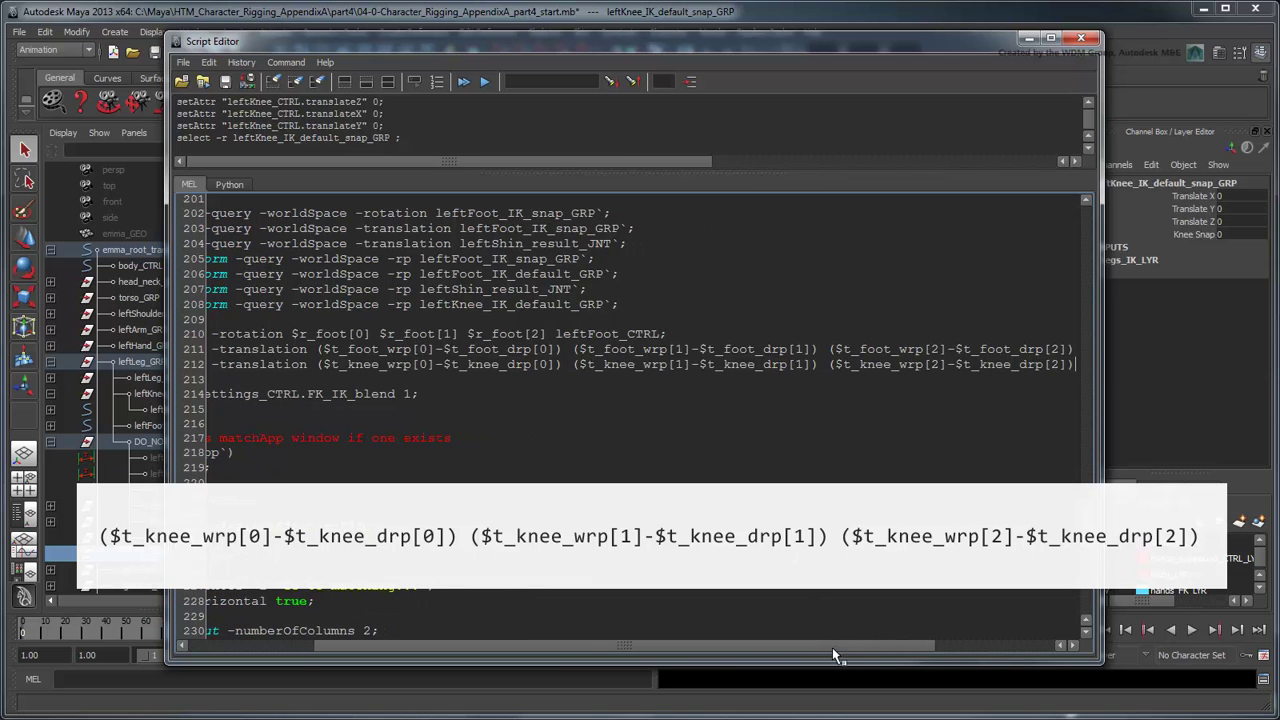
left_click_drag(833, 647, 647, 645)
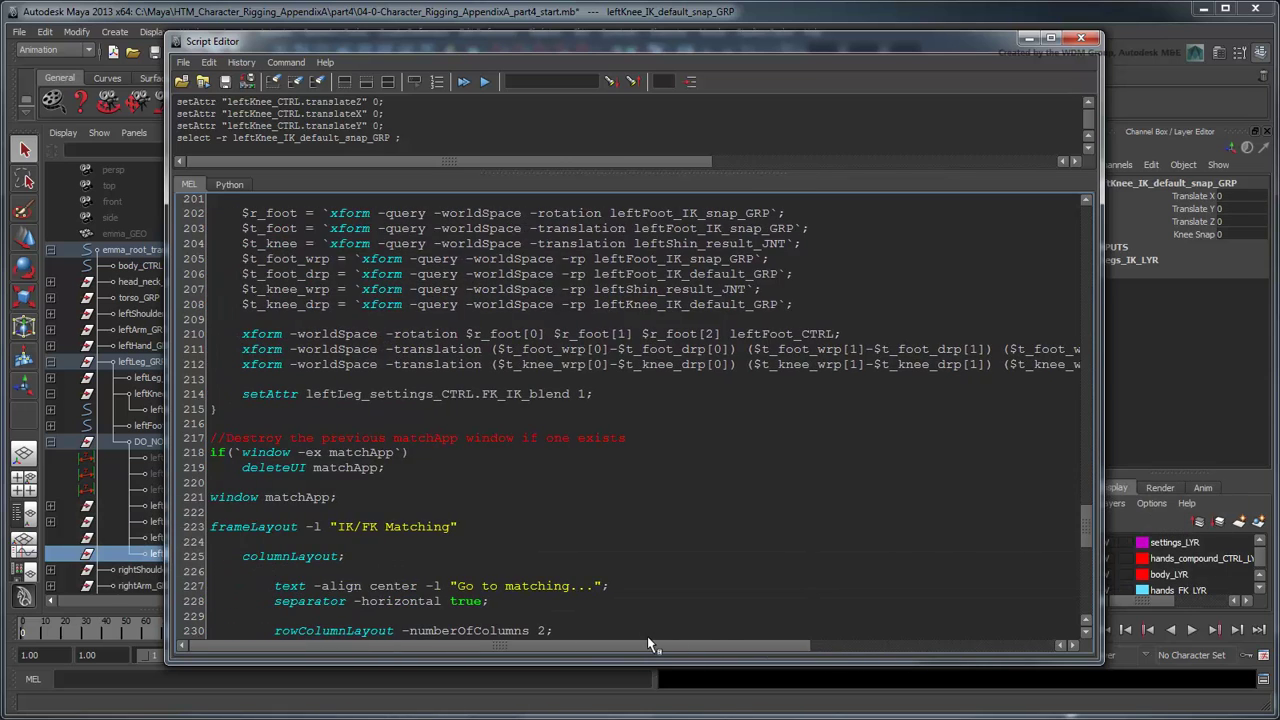
Step: Execute the entire script and test the Left IK Leg match with leftLeg_settings_CTRL's FK / IK Blend set to 0
left_click(464, 82)
left_click(1028, 38)
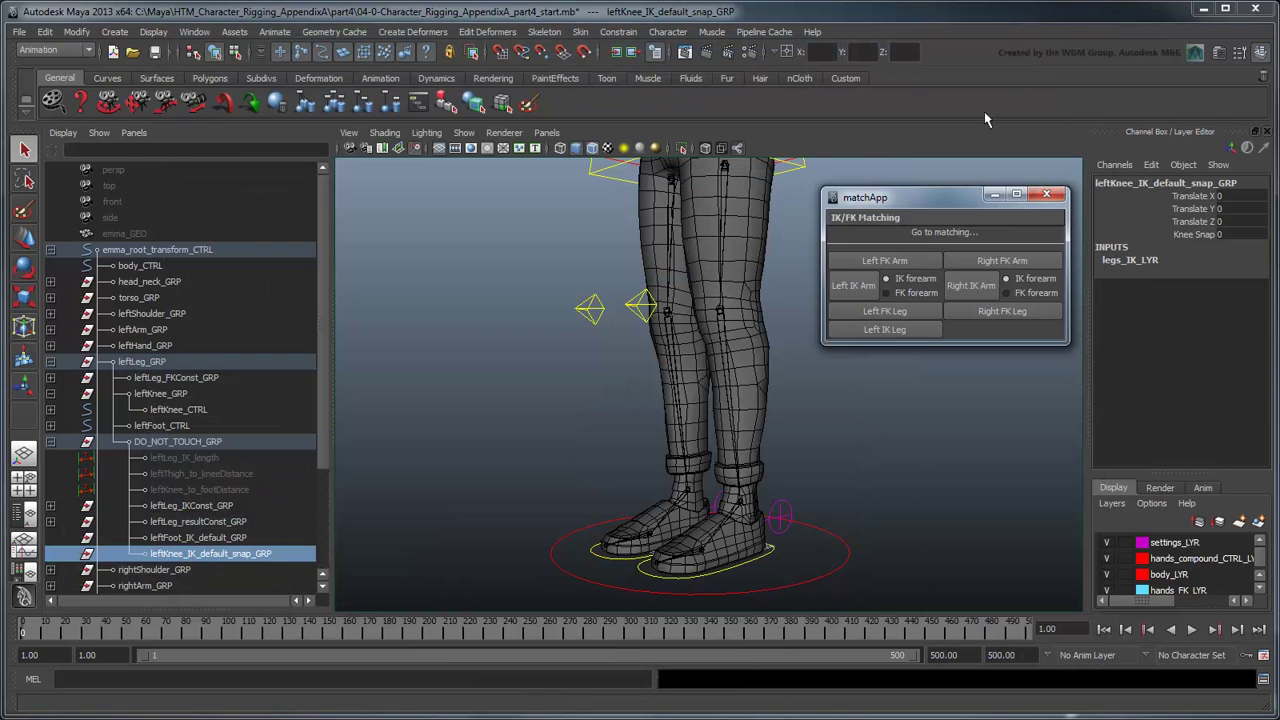
left_click(780, 517)
double_click(1230, 196)
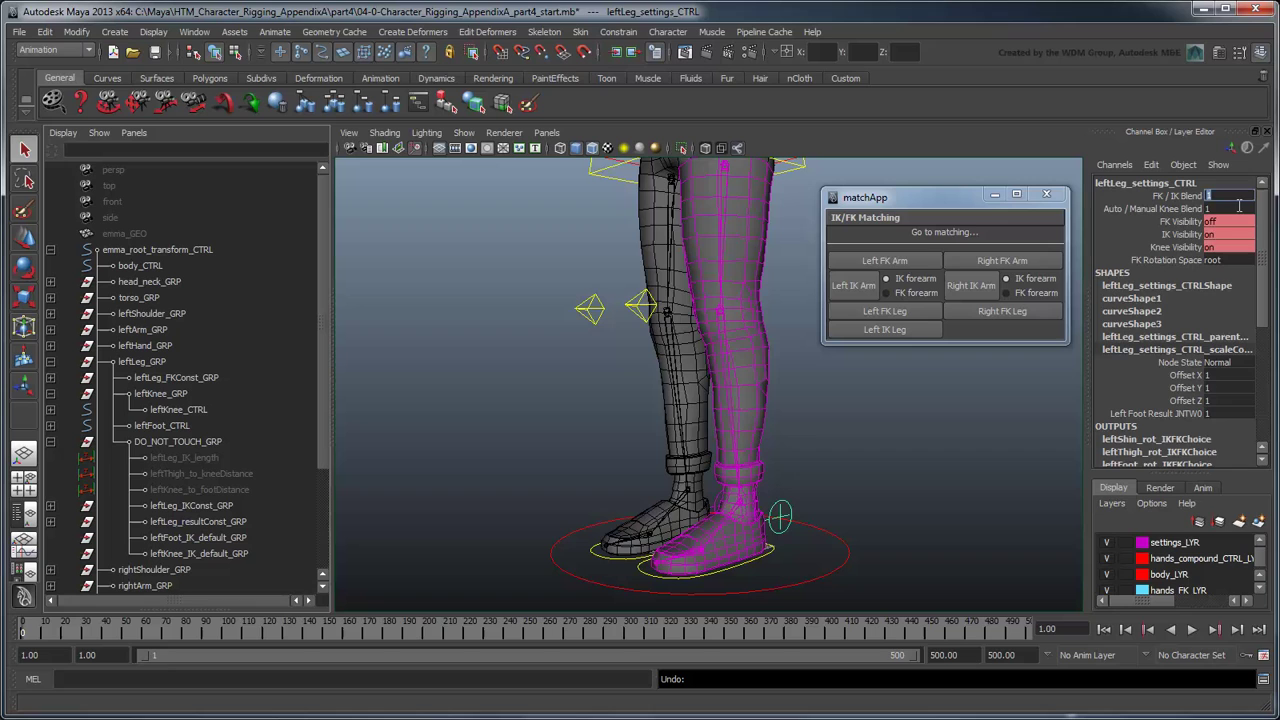
type("1")
key("Return")
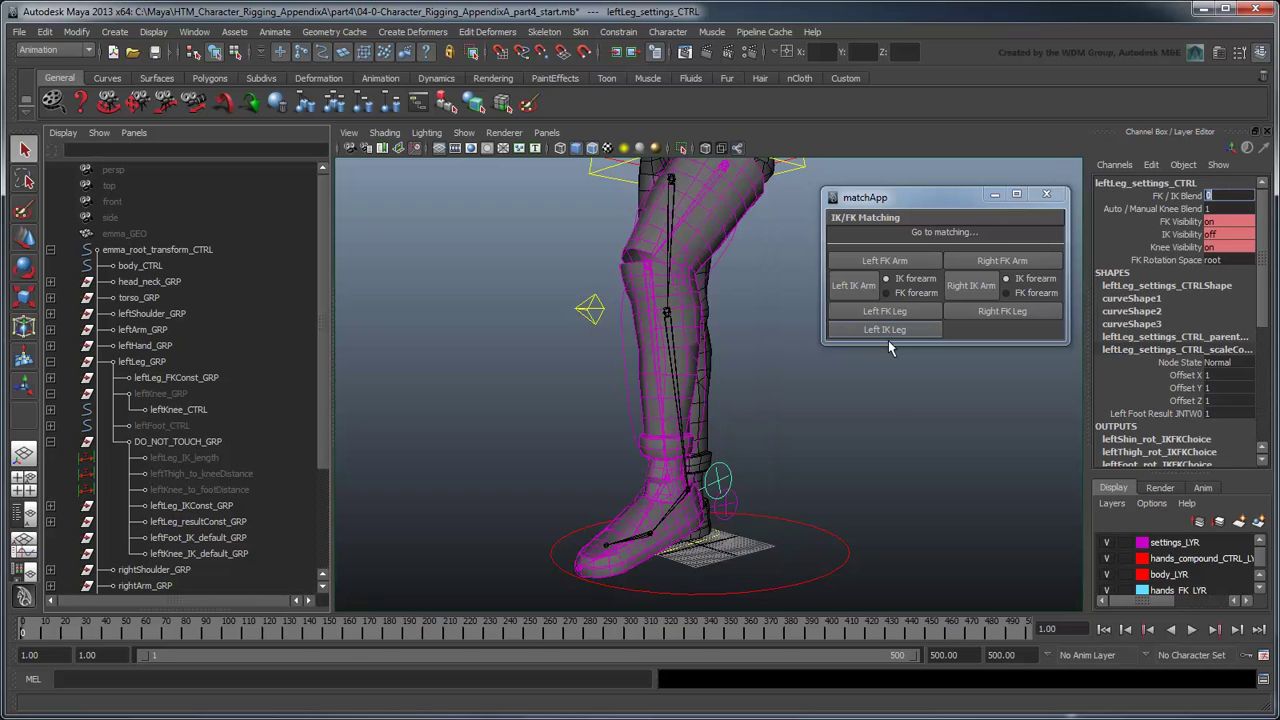
left_click(886, 330)
left_click(864, 441)
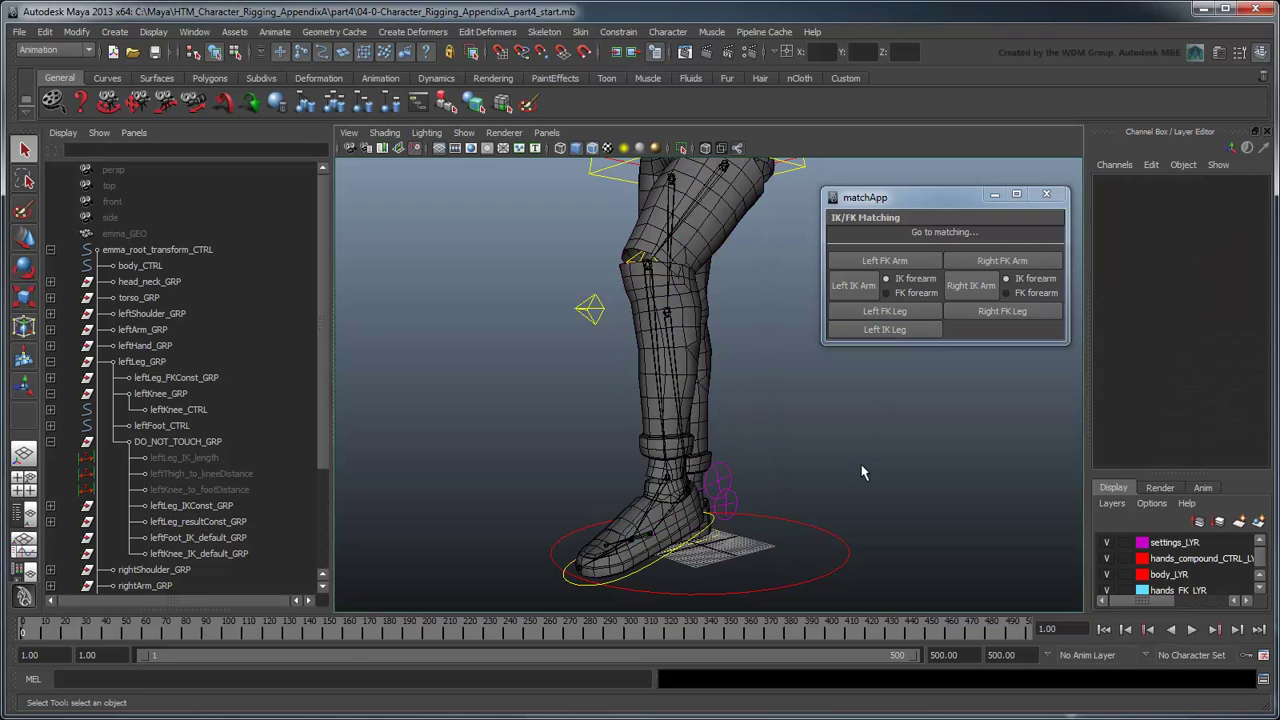
Step: Move and rotate emma_root_transform_CTRL away from the origin so the whole character is tilted
left_click(848, 566)
right_click_drag(857, 557, 848, 500, "alt")
key("w")
left_click_drag(686, 467, 744, 562)
key("e")
left_click_drag(762, 498, 784, 510)
Step: Set the left leg's FK / IK Blend to 0 and apply the Left IK Leg match to the tilted character
left_click(786, 512)
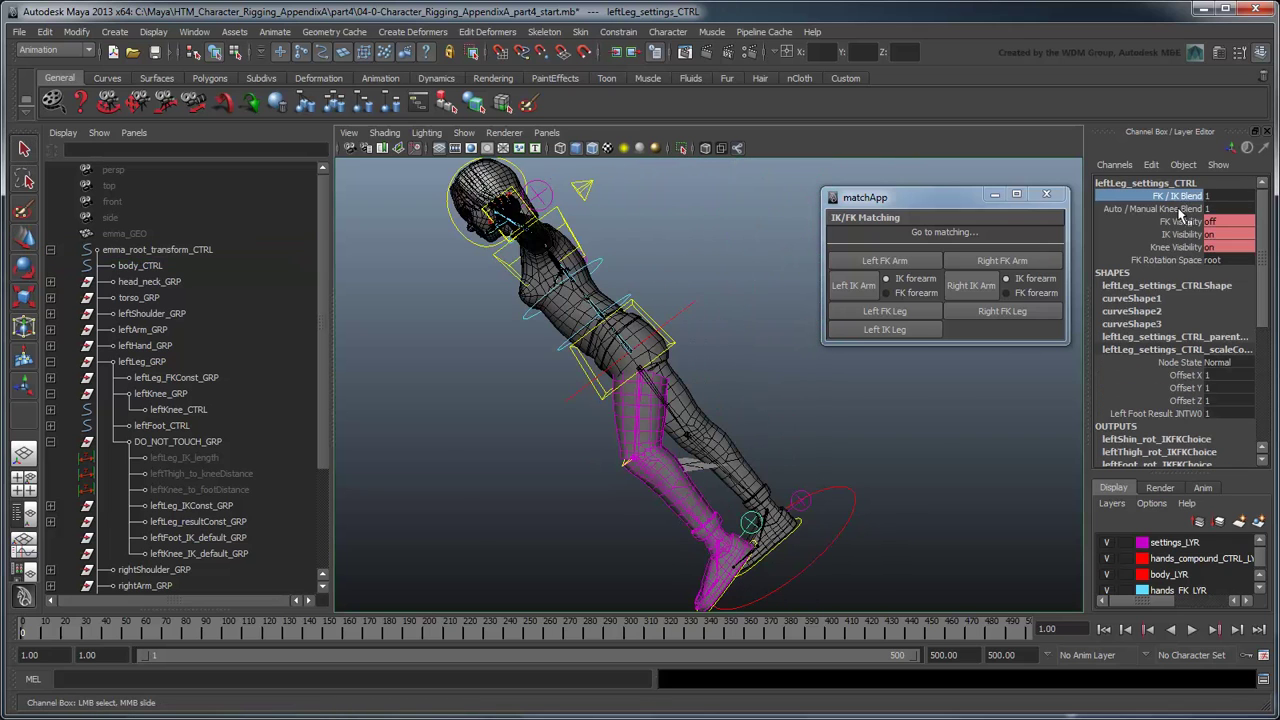
left_click(847, 439)
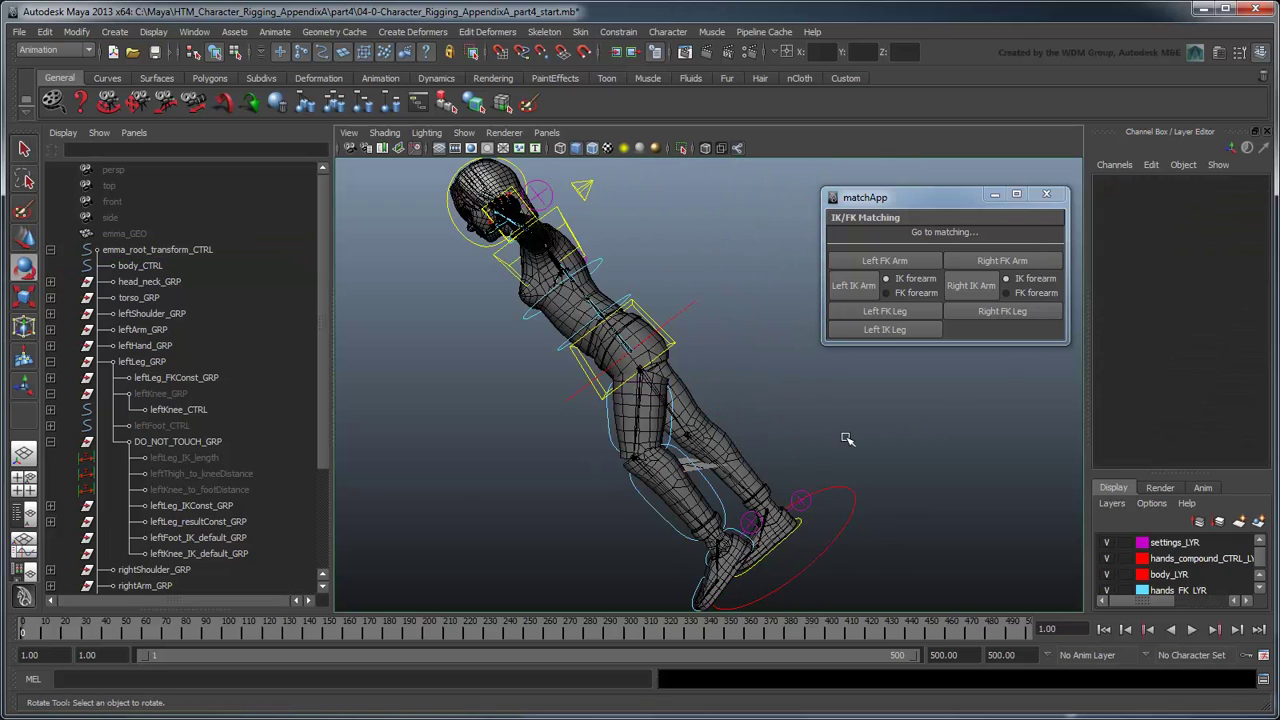
left_click(884, 329)
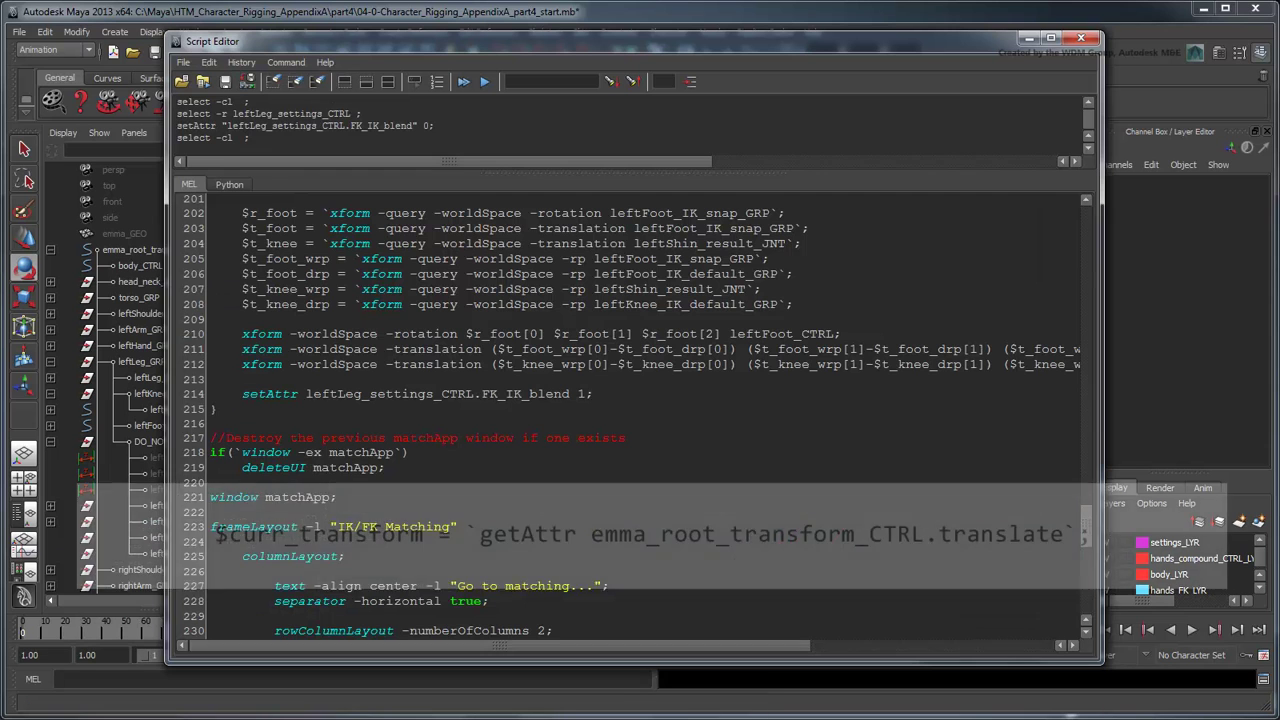
Step: Add the line $curr_transform = `getAttr emma_root_transform_CTRL.translate`; below the $t_knee_drp line
type("$cur")
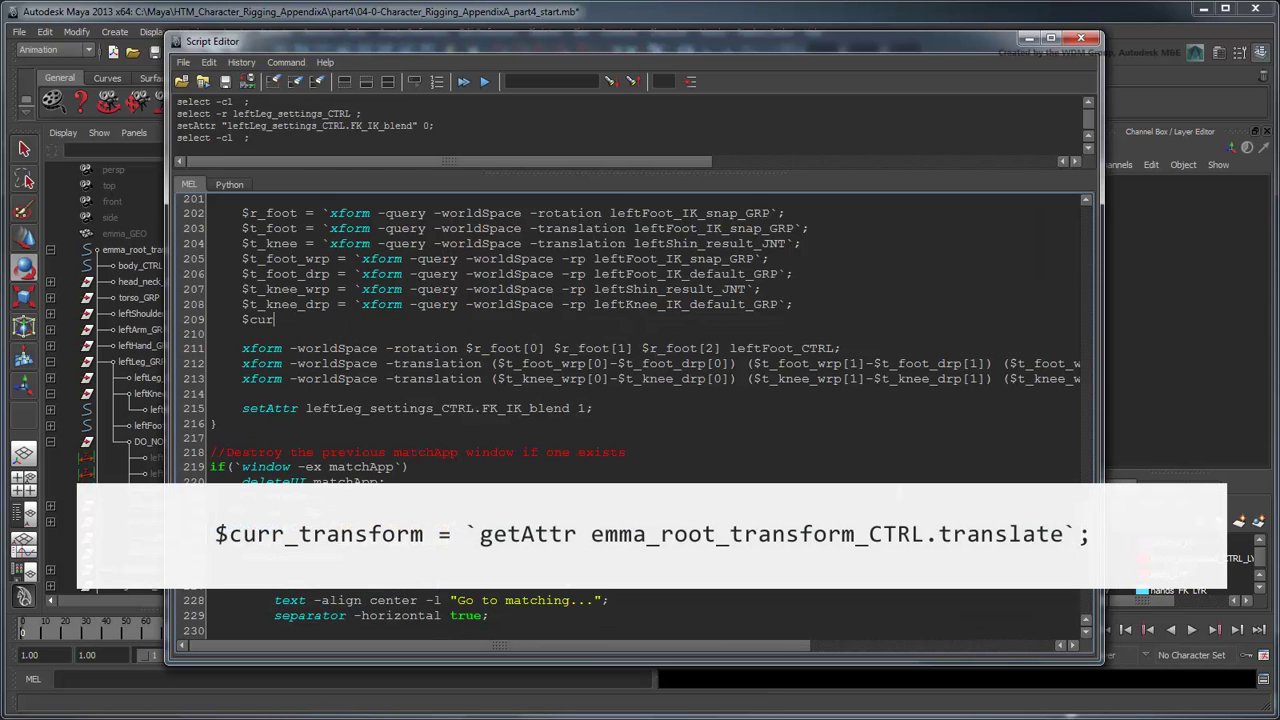
type("r_transform = `getAttr")
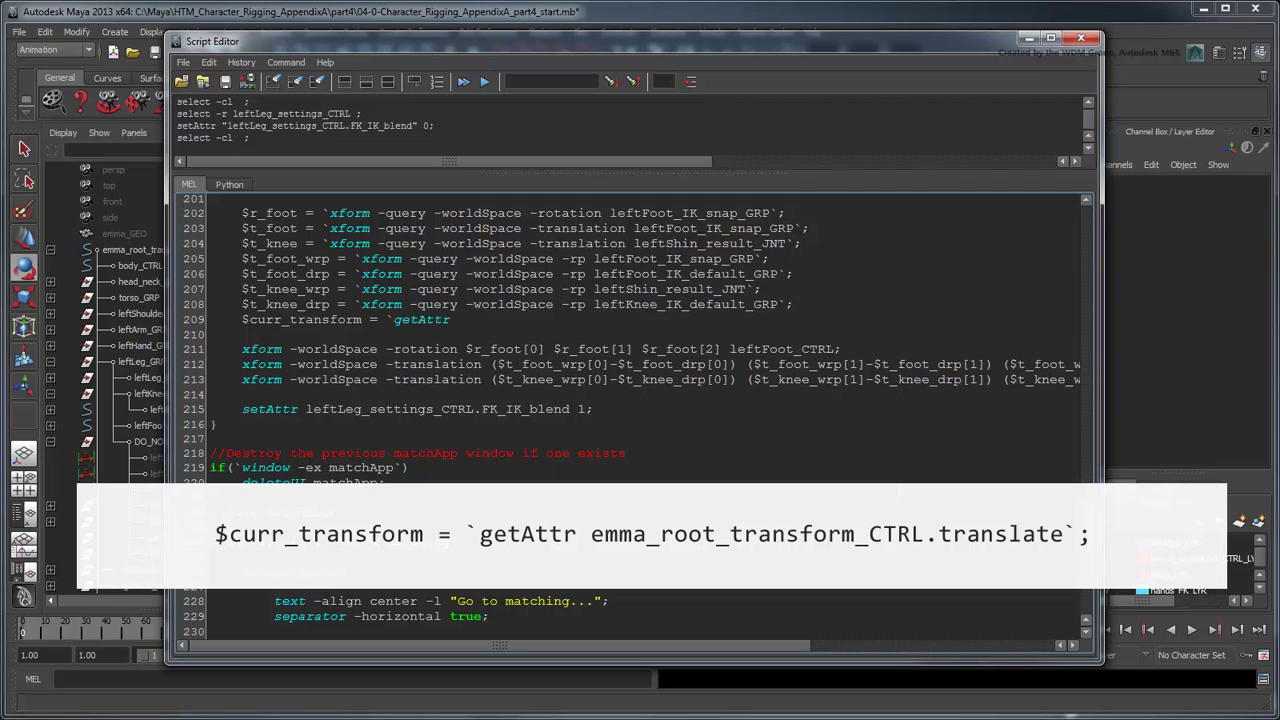
type(" emma_root_transform_CTRL.")
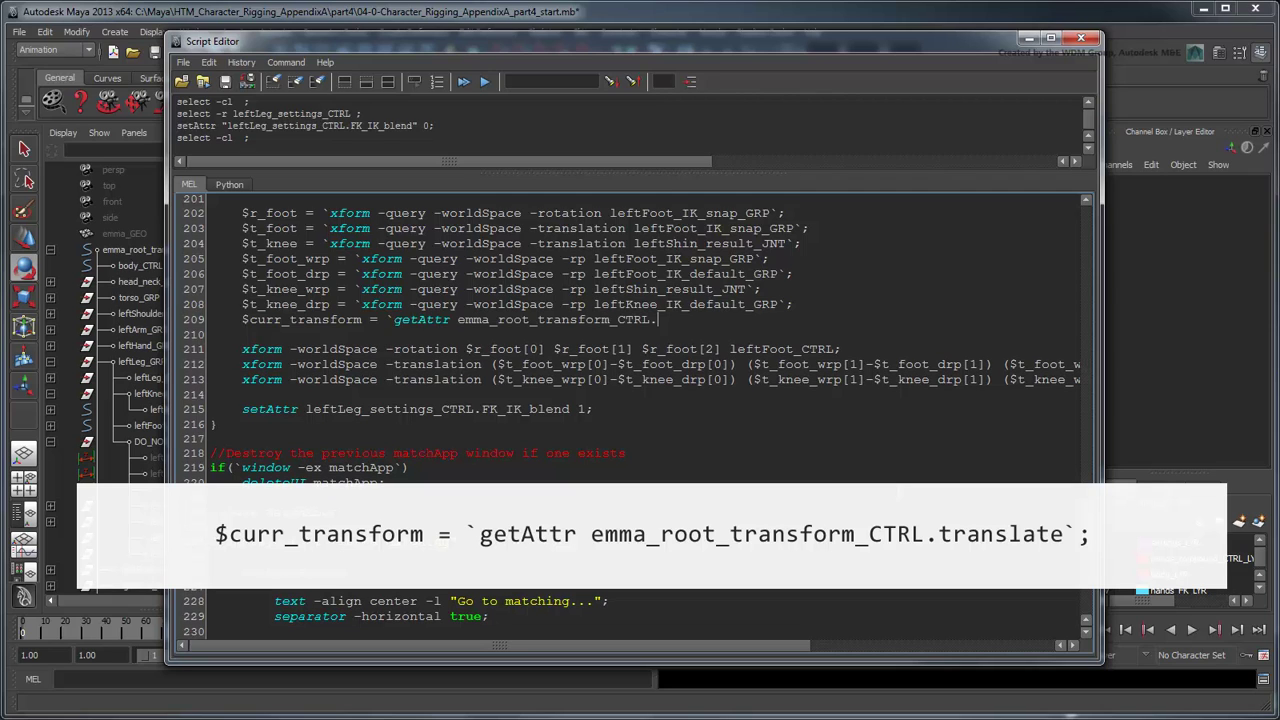
type("translate`;")
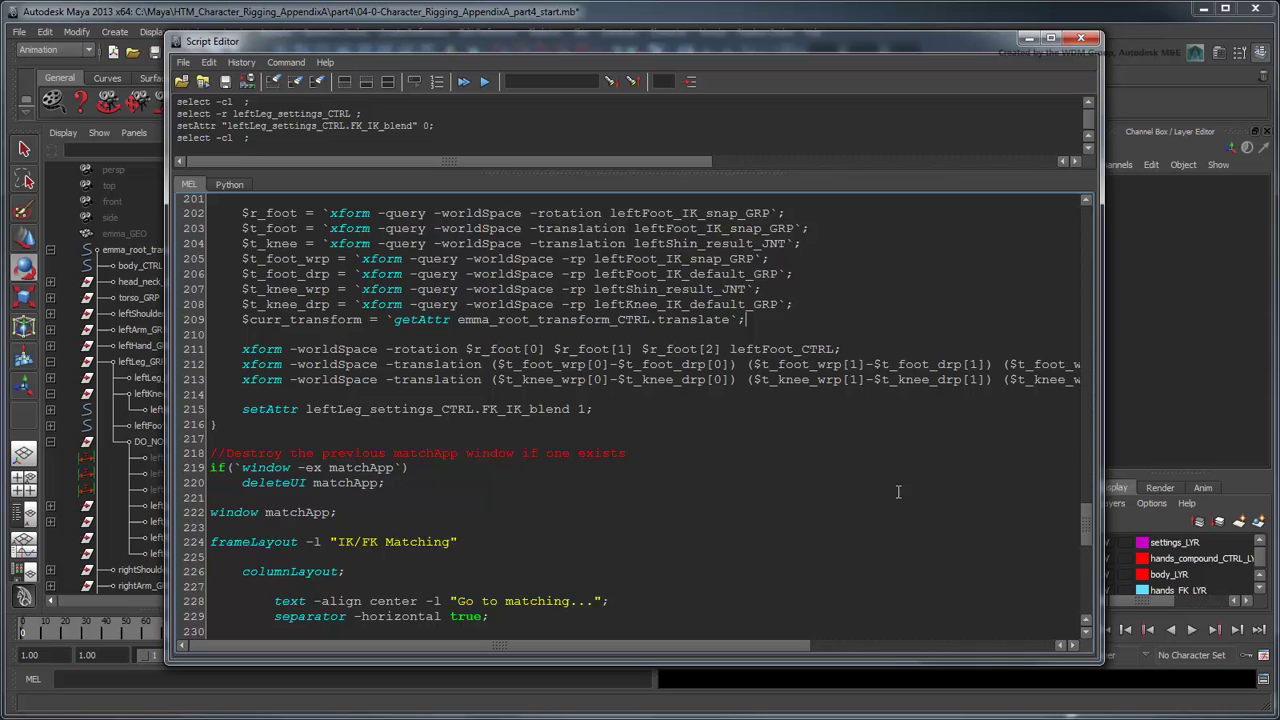
Step: Add +$curr_transform[0], +$curr_transform[1] and +$curr_transform[2] to the respective bracketed terms of the leftFoot_CTRL translation command
scroll(807, 383, "down", 2)
type("+$curr_transform[0]")
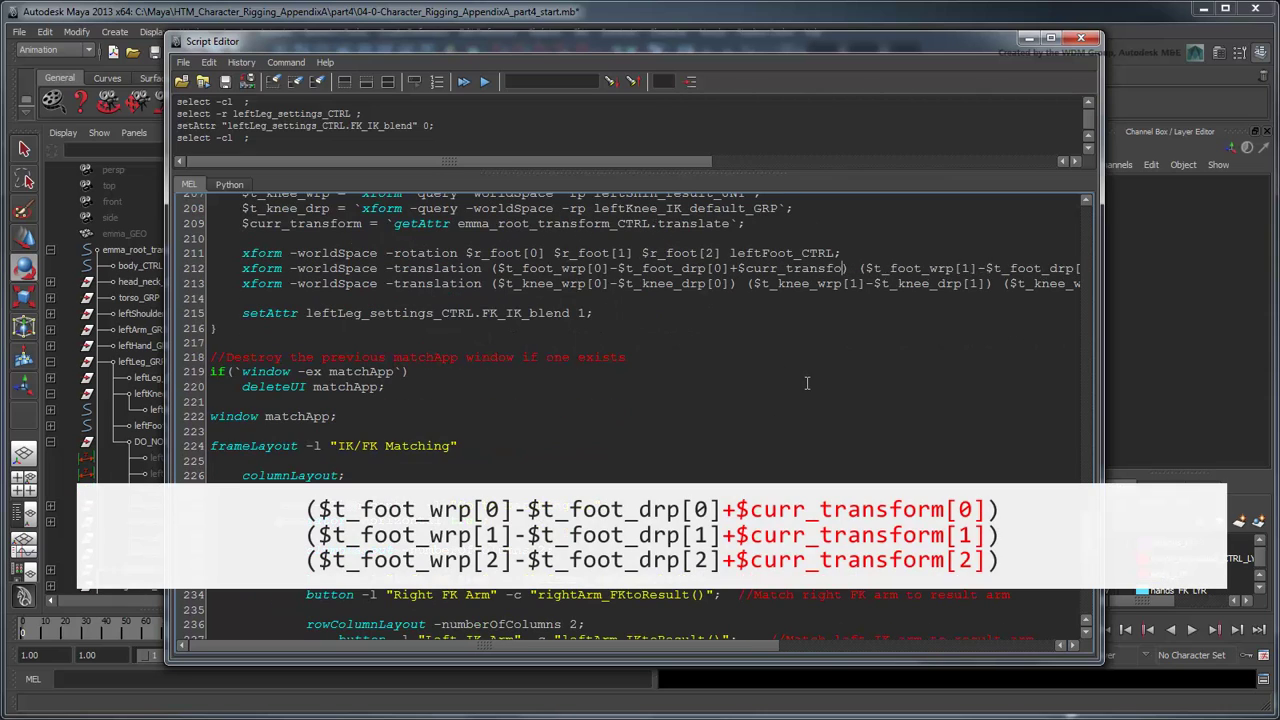
left_click_drag(734, 646, 900, 658)
left_click(826, 268)
type("+$curr_transform[1]) ($t_foot_wrp[2")
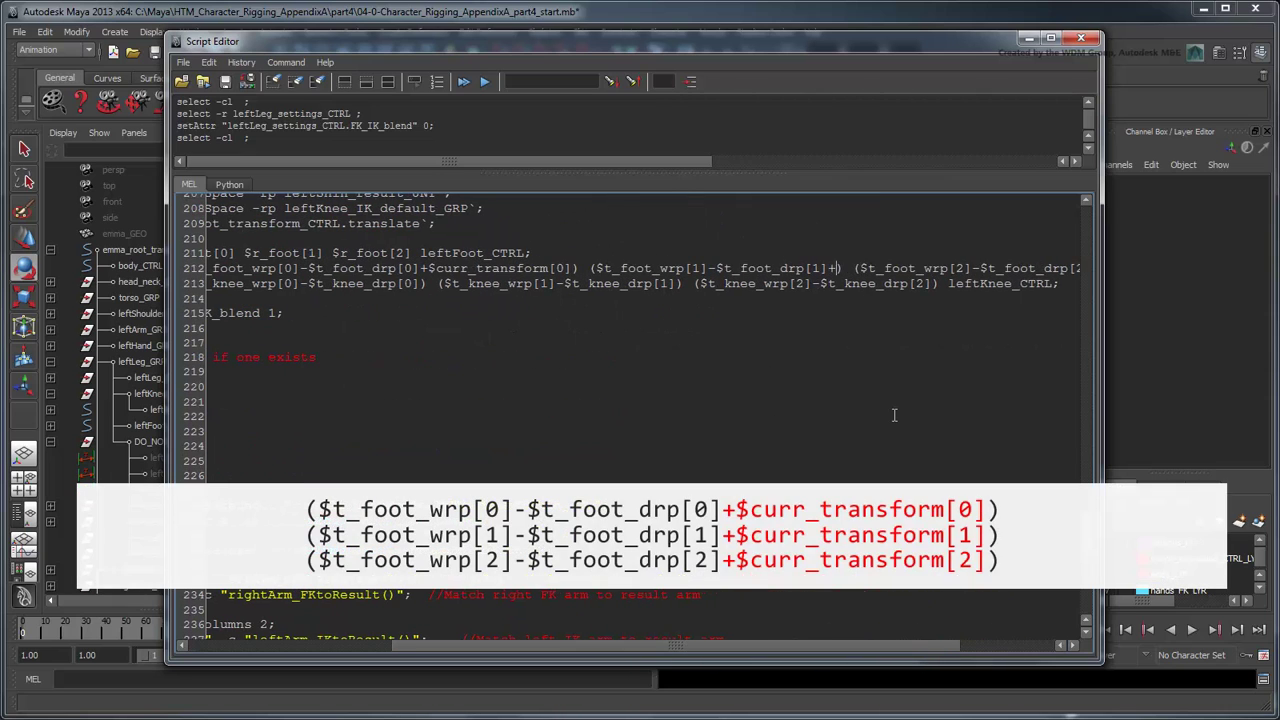
type("]")
left_click(923, 645)
left_click(956, 271)
type("+$curr_transform[2]")
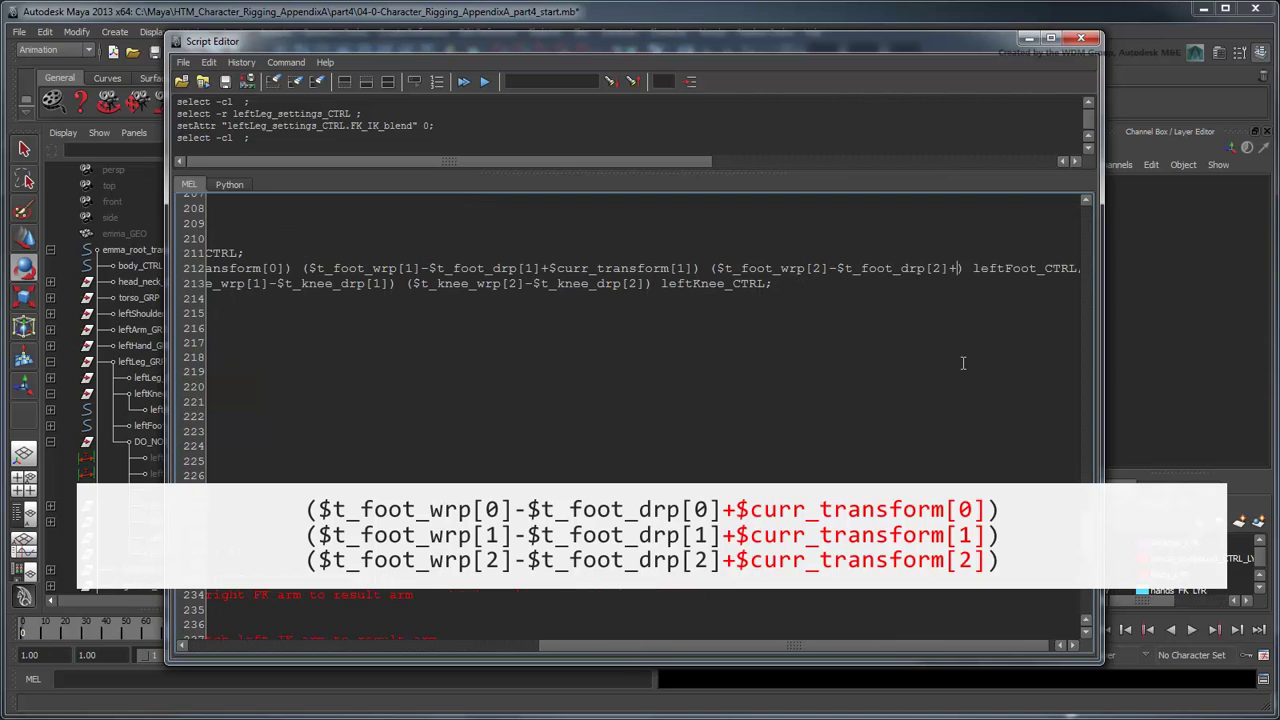
Step: Add +$curr_transform[0], +$curr_transform[1] and +$curr_transform[2] to the respective bracketed terms of the leftKnee_CTRL translation command
left_click(498, 645)
left_click(722, 285)
type("+$curr_transform[0]")
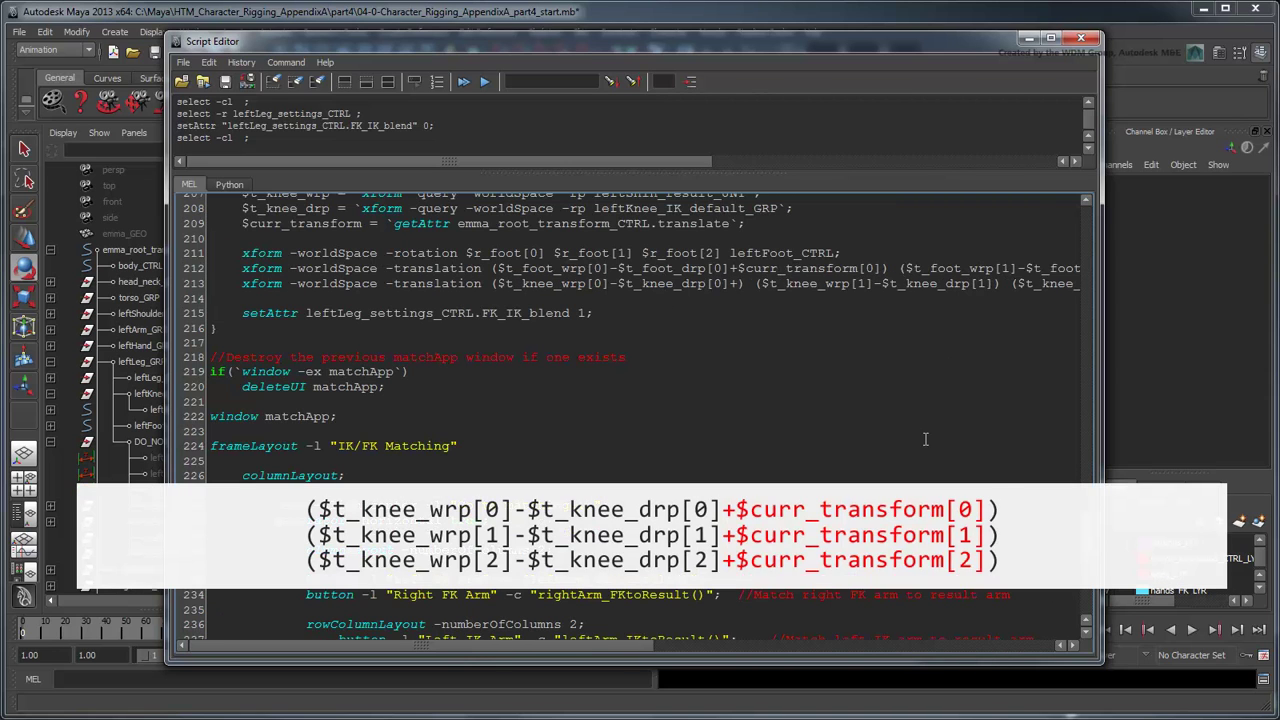
left_click(727, 647)
type("+$curr_transform[1]")
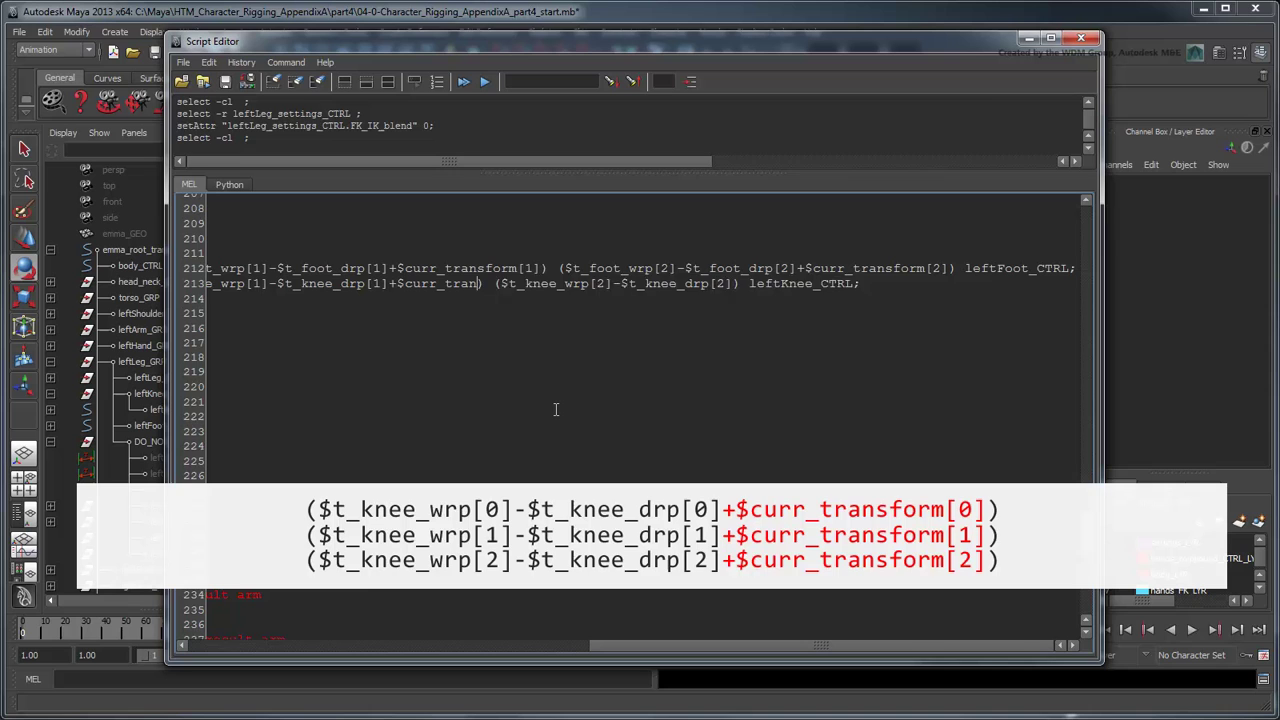
key("ctrl+Right")
key("ctrl+Right")
key("ctrl+Right")
key("ctrl+Right")
type("+$curr_transform[2]")
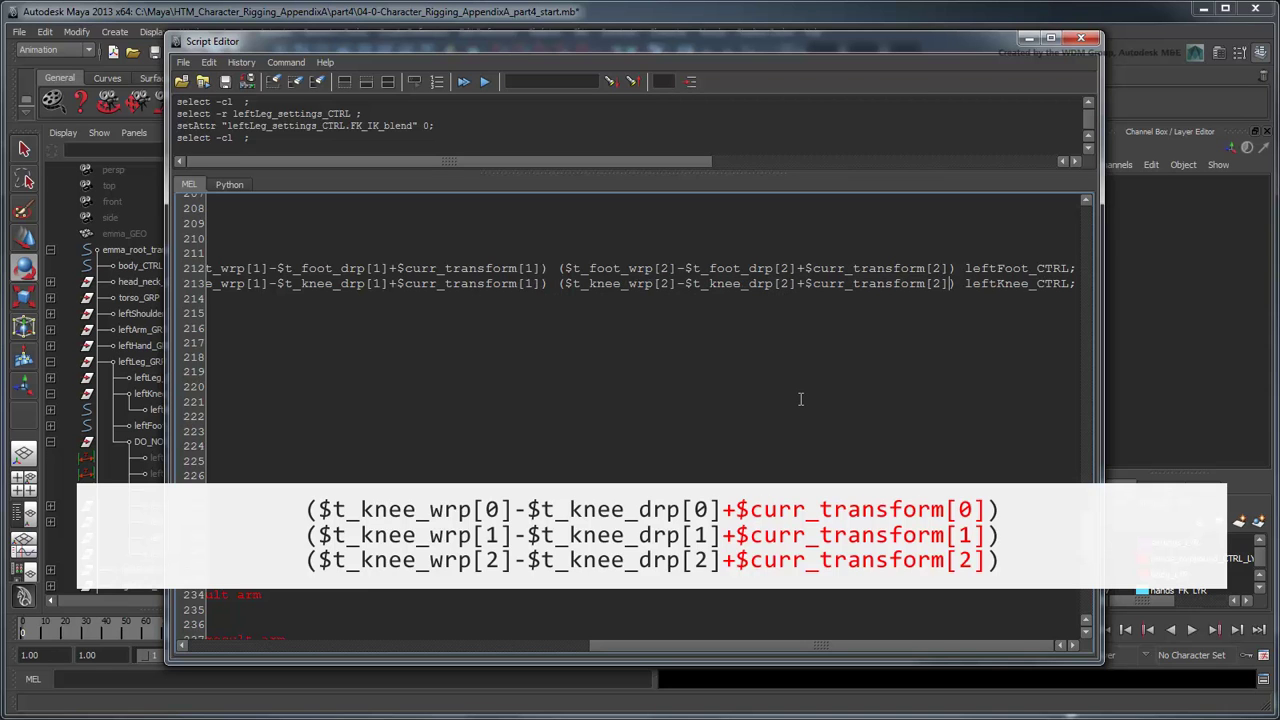
left_click(206, 648)
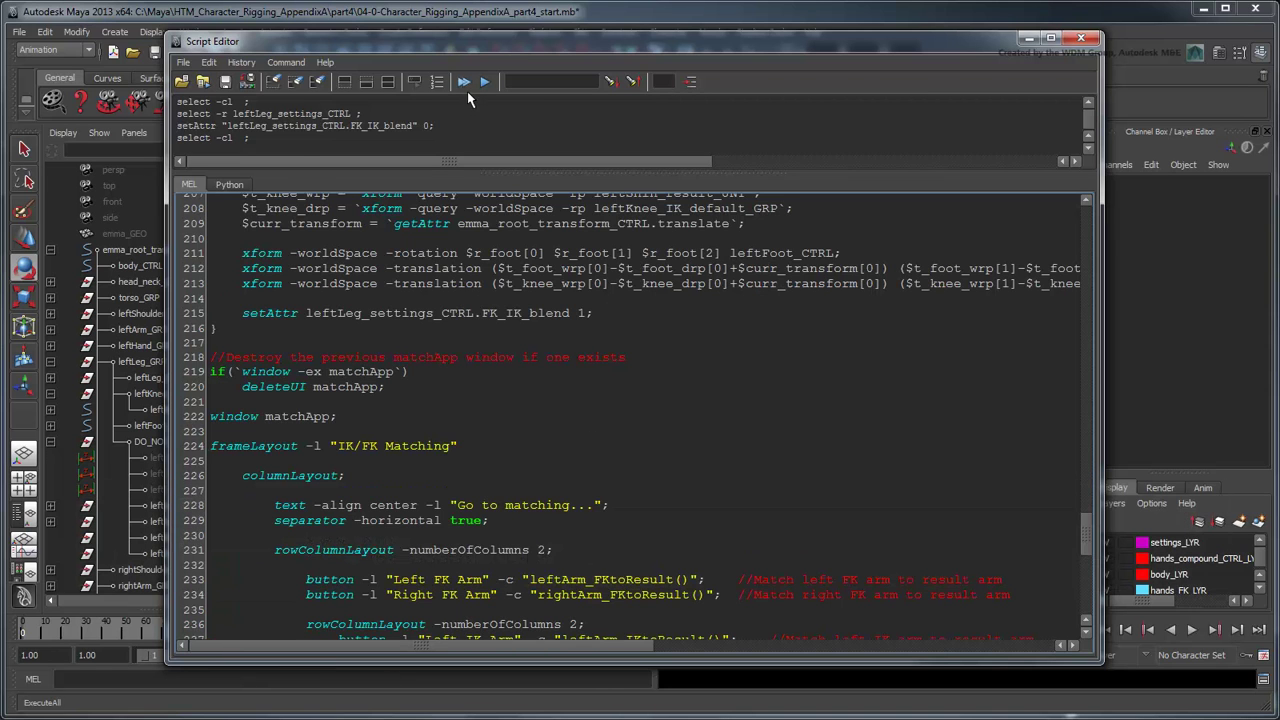
Step: Execute the updated script and retest the Left IK Leg match on the tilted character with FK / IK Blend set to 0
left_click(464, 84)
left_click(1029, 38)
left_click(650, 440)
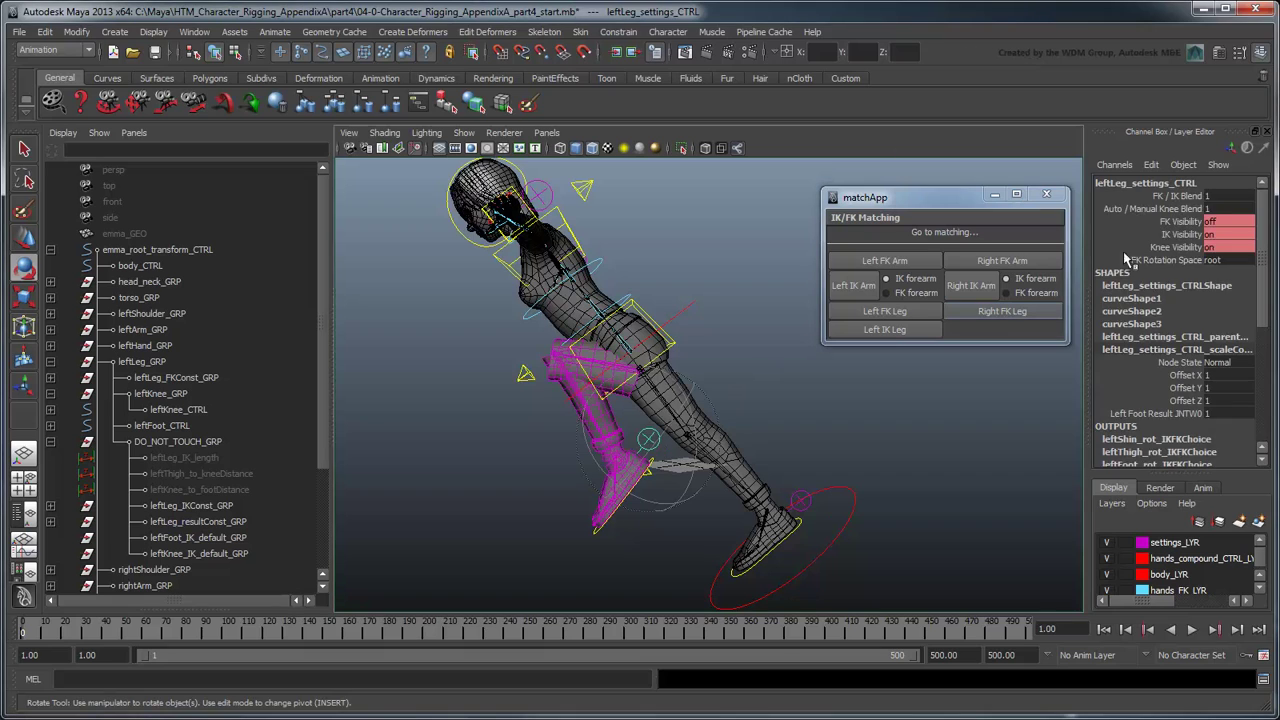
left_click(1213, 198)
type("0")
key("Return")
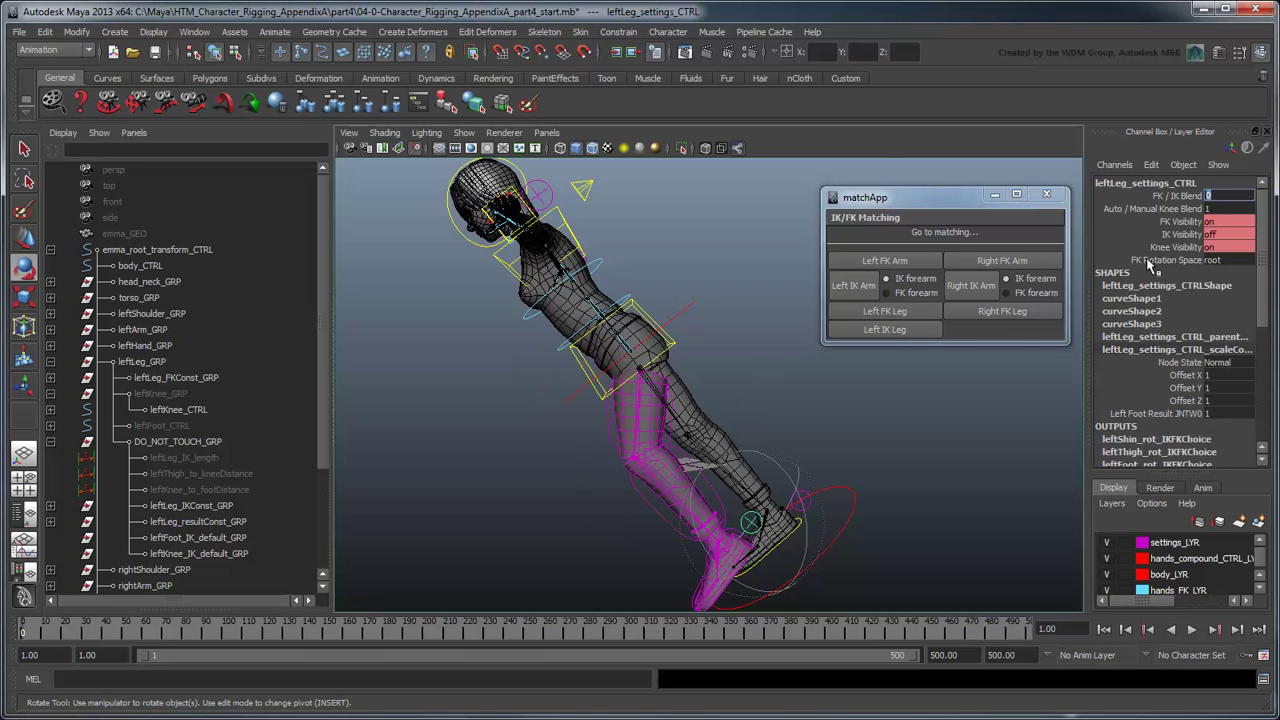
left_click(886, 336)
left_click(945, 426)
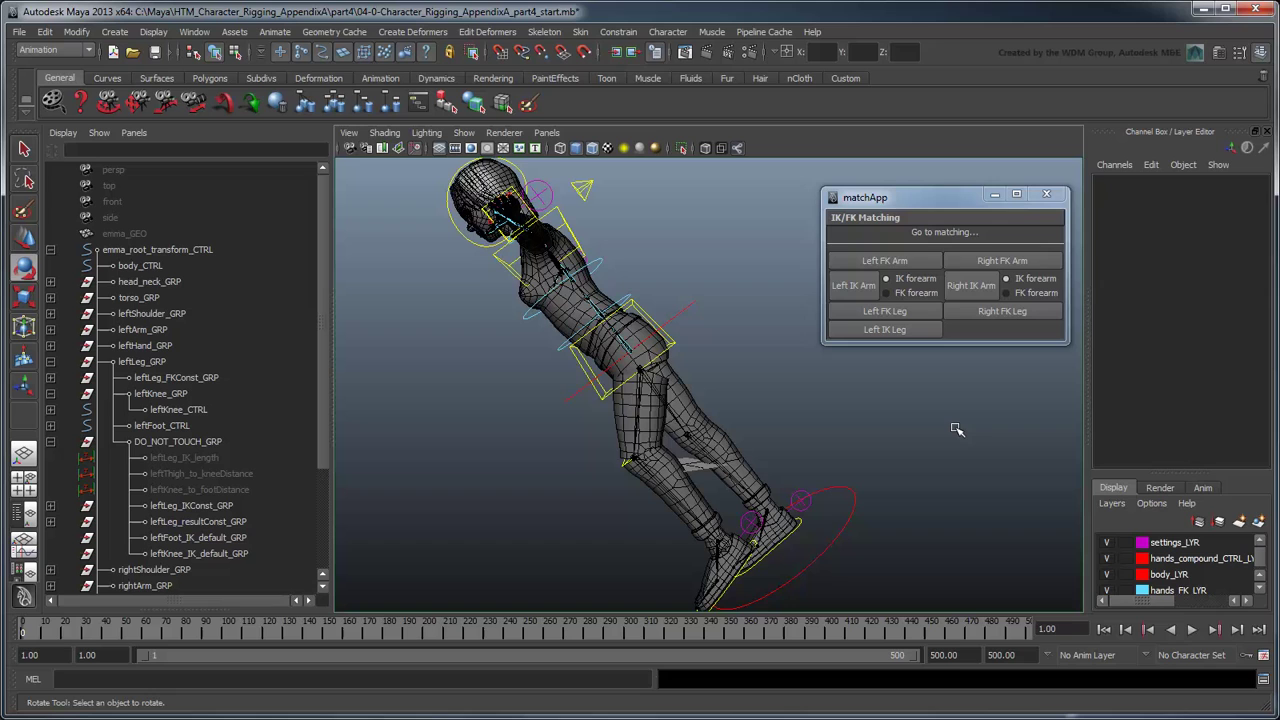
Step: Reset Translate X, Y, Z and Rotate X, Y of emma_root_transform_CTRL to 0
left_click(850, 535)
left_click_drag(1230, 196, 1230, 248)
type("0")
key("Return")
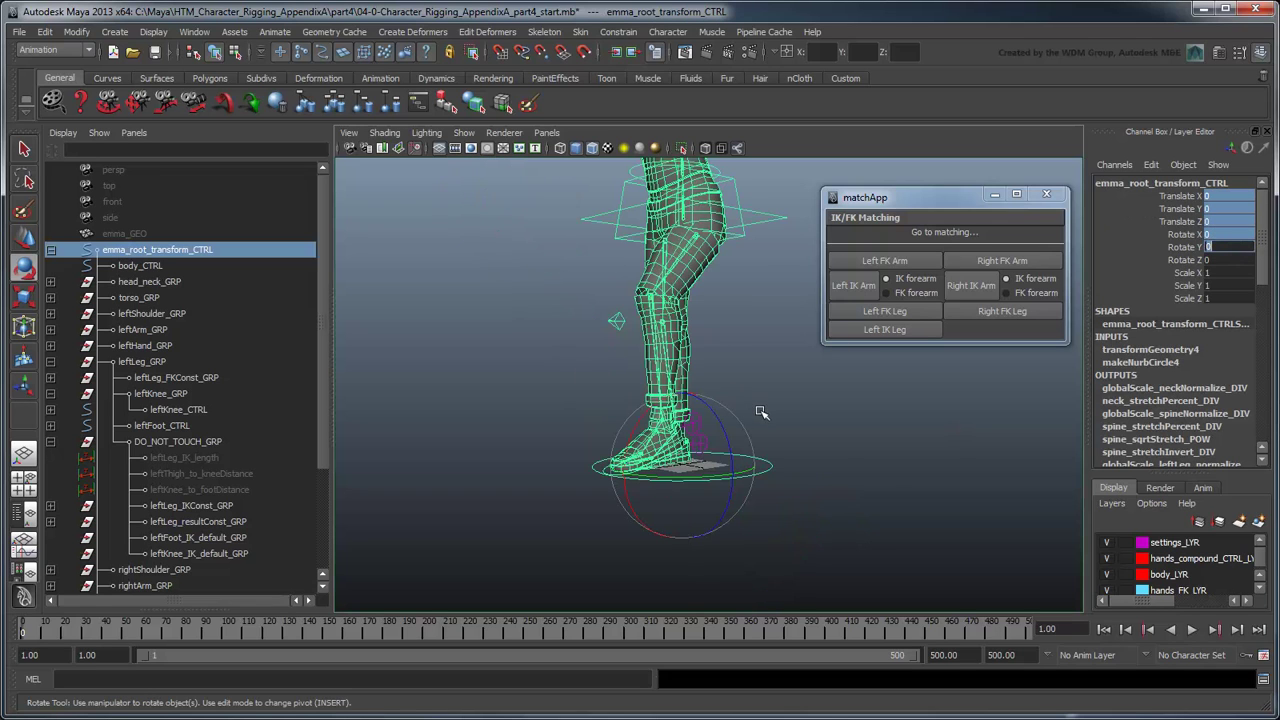
left_click(837, 457)
Step: Set the FK / IK Blend of leftLeg_settings_CTRL to 0 to put the left leg in FK
scroll(800, 457, "up", 5)
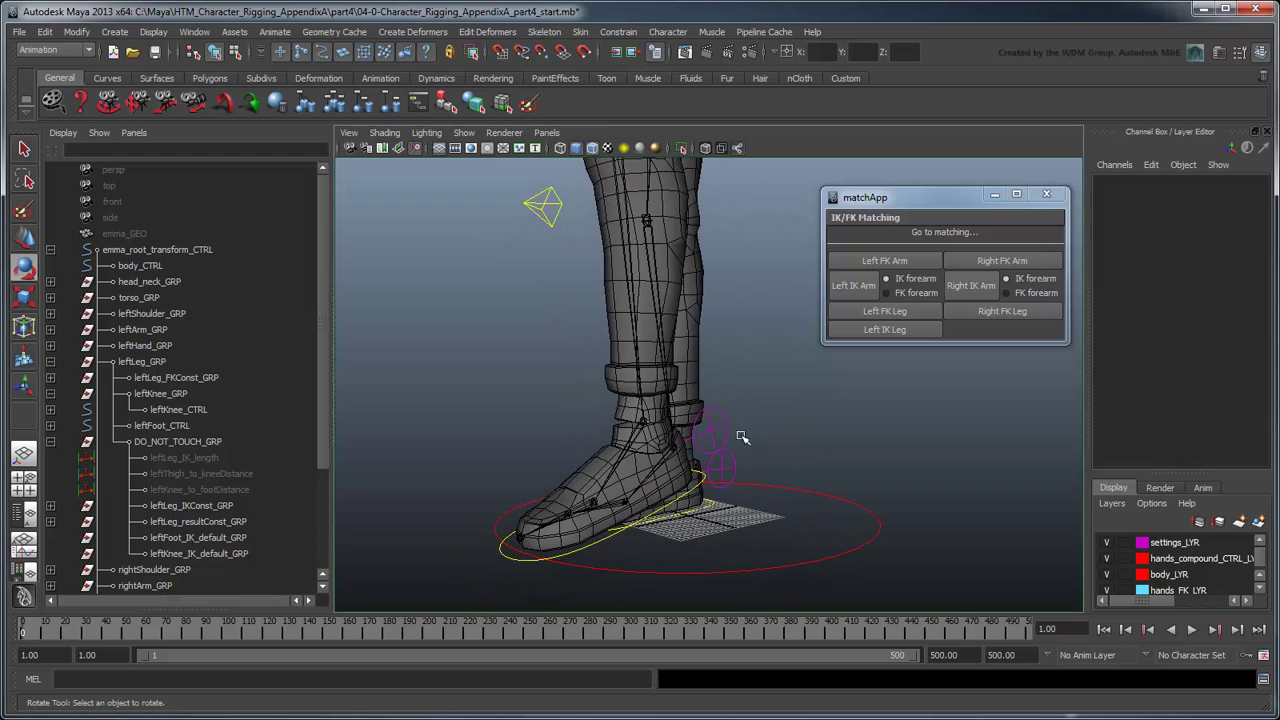
left_click(720, 436)
left_click(1218, 195)
type("0")
key("Return")
Step: Rotate leftBall_FK_CTRL to bend the left toes upward and apply the Left IK Leg match
left_click(549, 509)
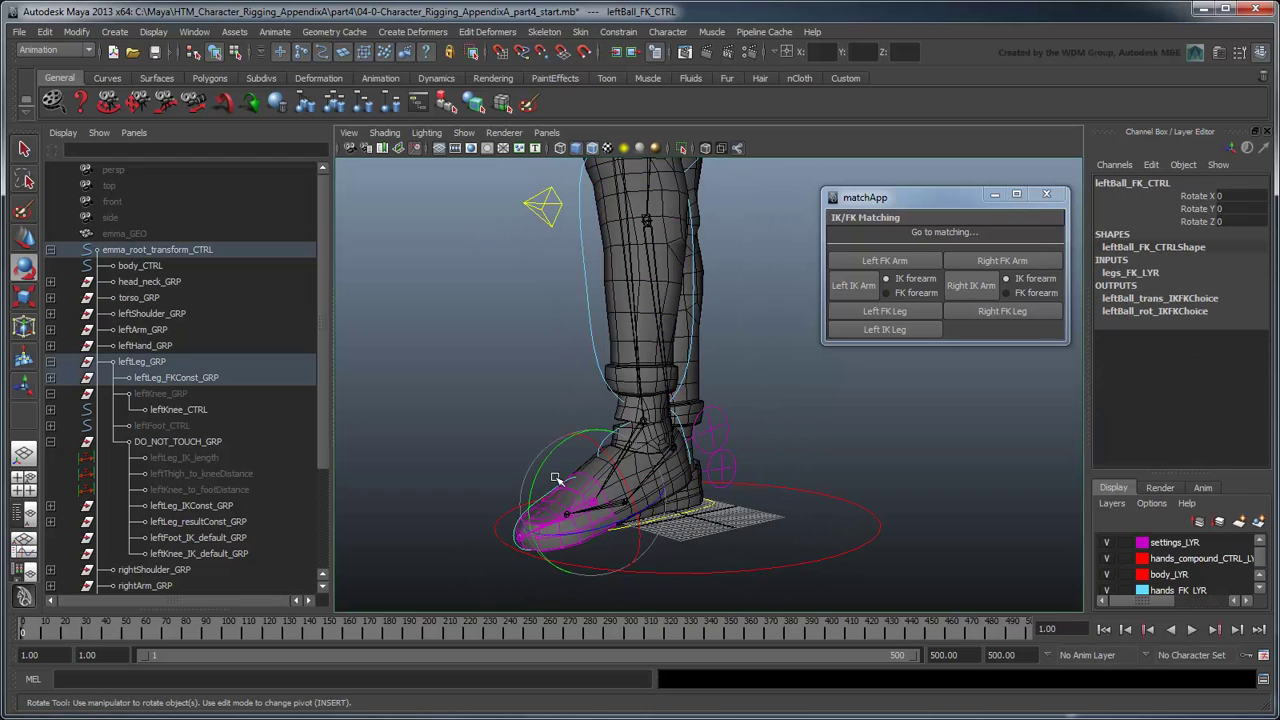
left_click_drag(543, 491, 578, 442)
left_click(971, 423)
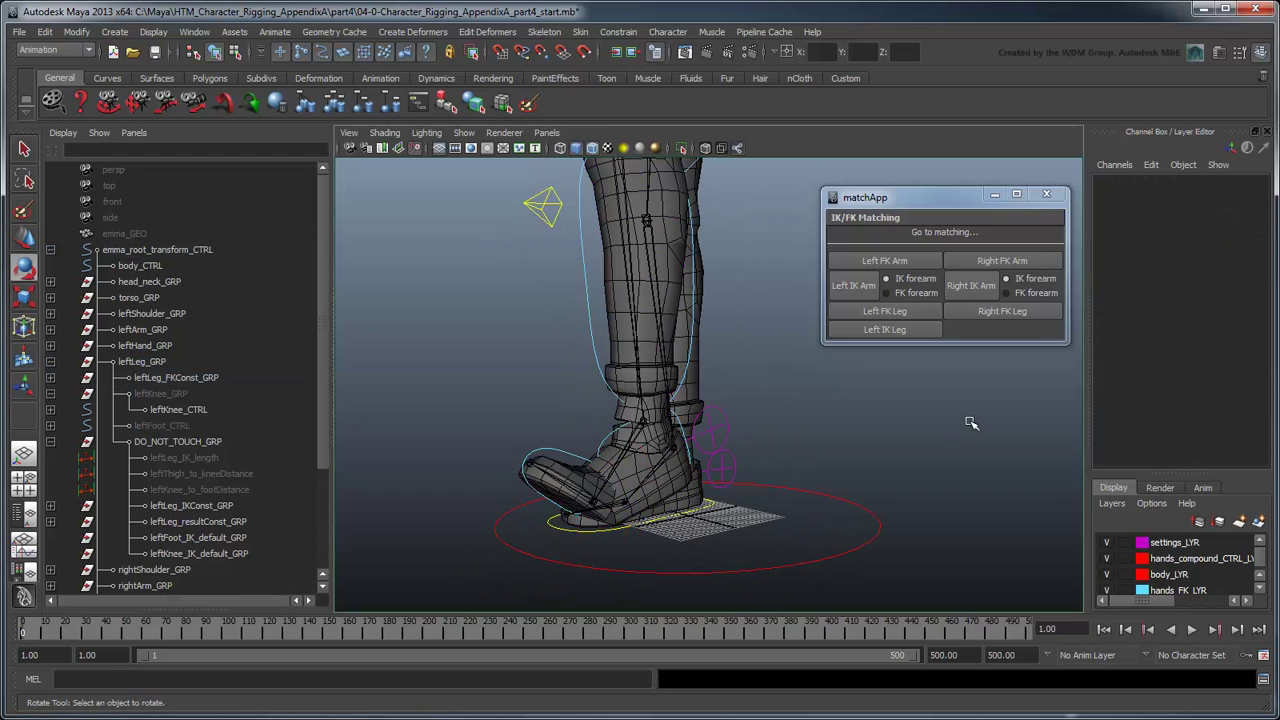
left_click(905, 335)
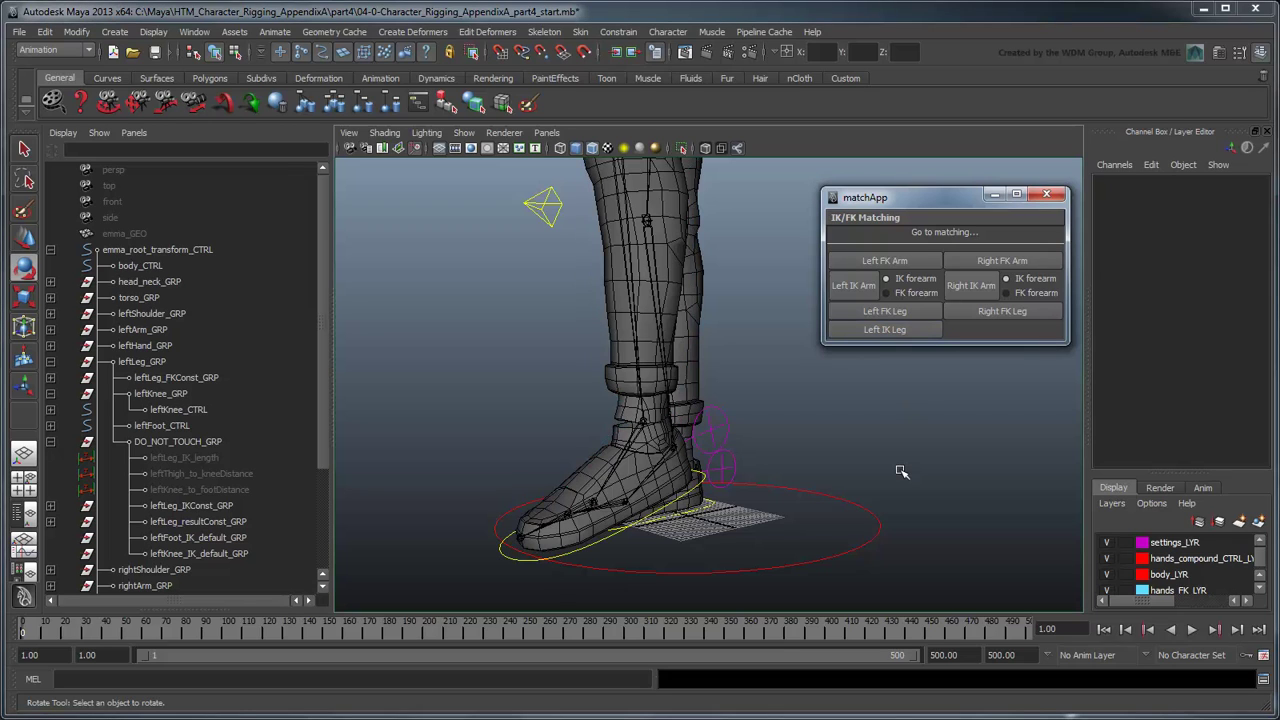
Step: Select leftFoot_CTRL and add the line $curr_foot_orient = `getAttr leftBall_result_JNT.rotateY`; below the $curr_transform query in the script
key("q")
left_click(634, 548)
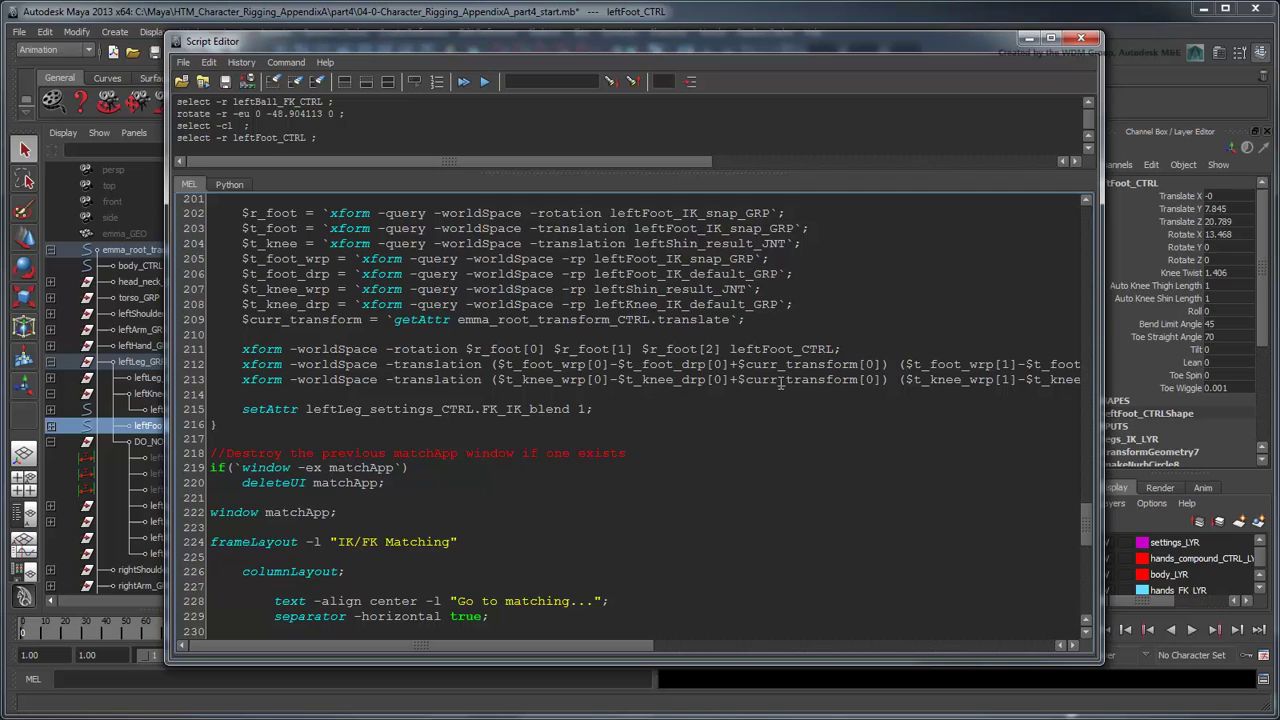
key("Return")
type("$curr")
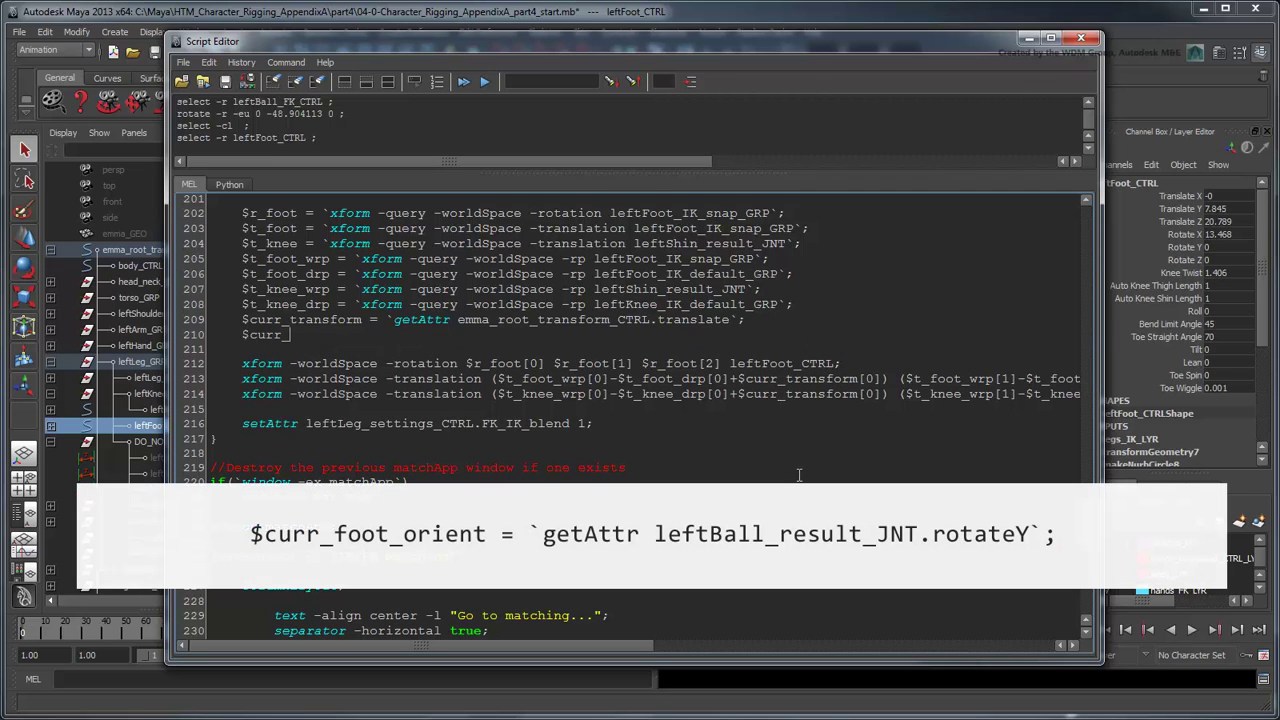
type("_foot_orient = `getAttr leftBall_result")
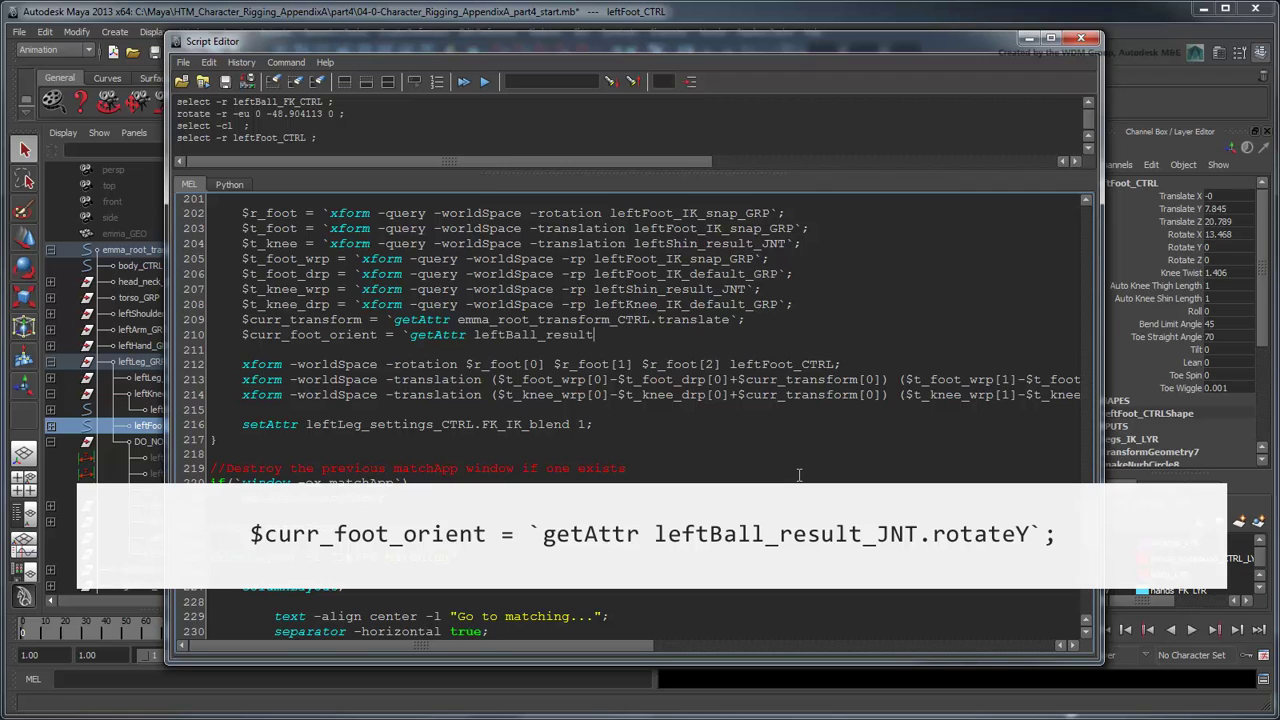
type("_JNT.rotateY`;")
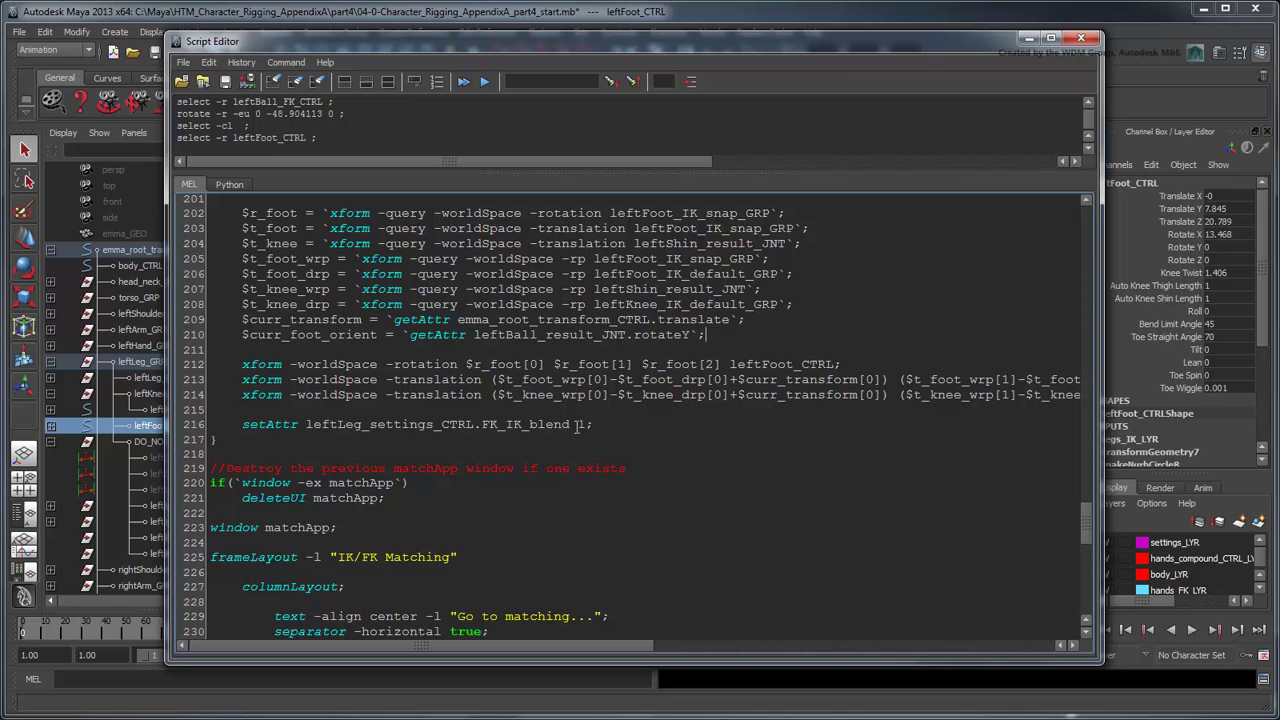
Step: Add the line setAttr leftFoot_CTRL.toeWiggle $curr_foot_orient; above the setAttr line for leftLeg_settings_CTRL.FK_IK_blend
key("Return")
scroll(821, 519, "down", 2)
key("Return")
key("Up")
type("setAttr ")
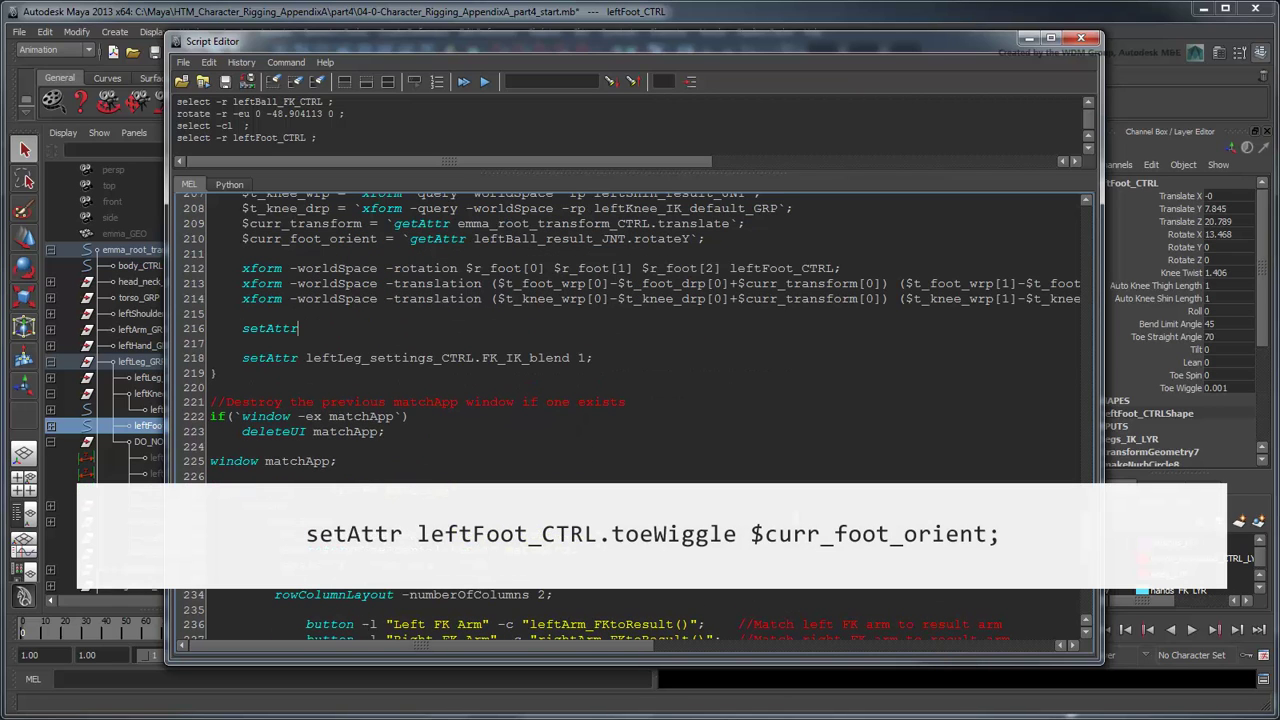
type("leftFoot_CTRL.toeWiggle $curr_foot")
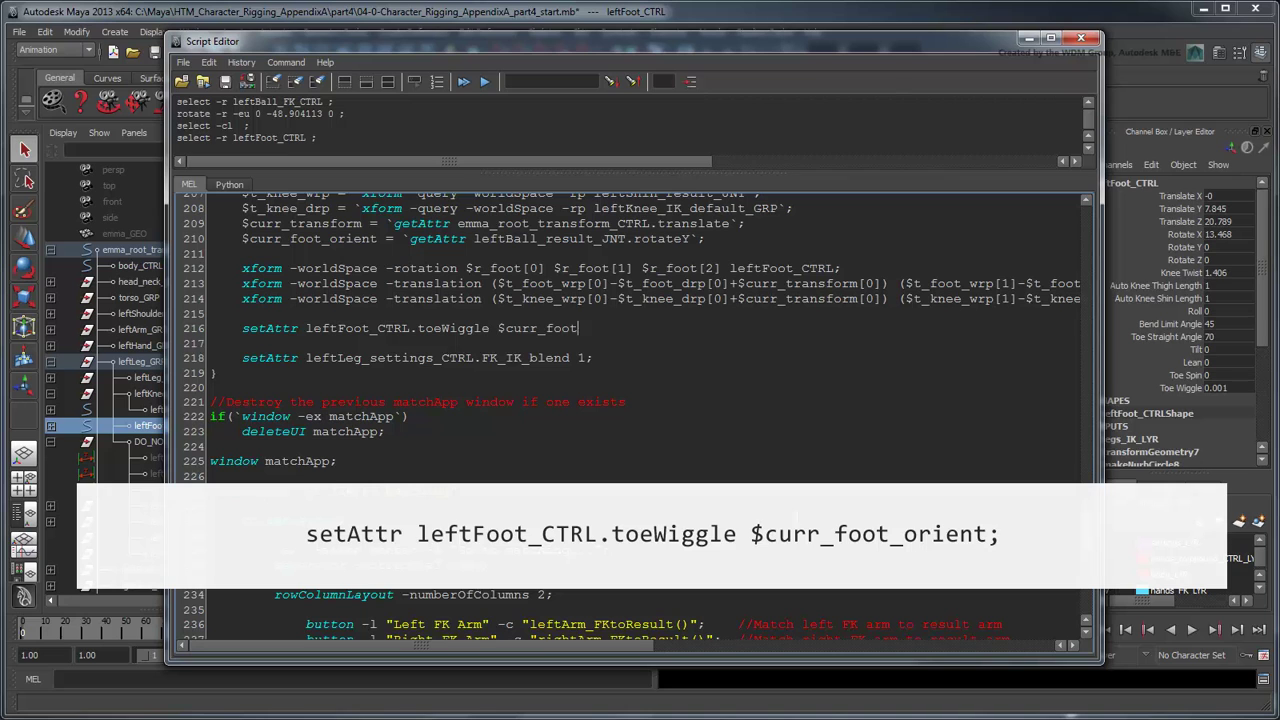
type("_orient;")
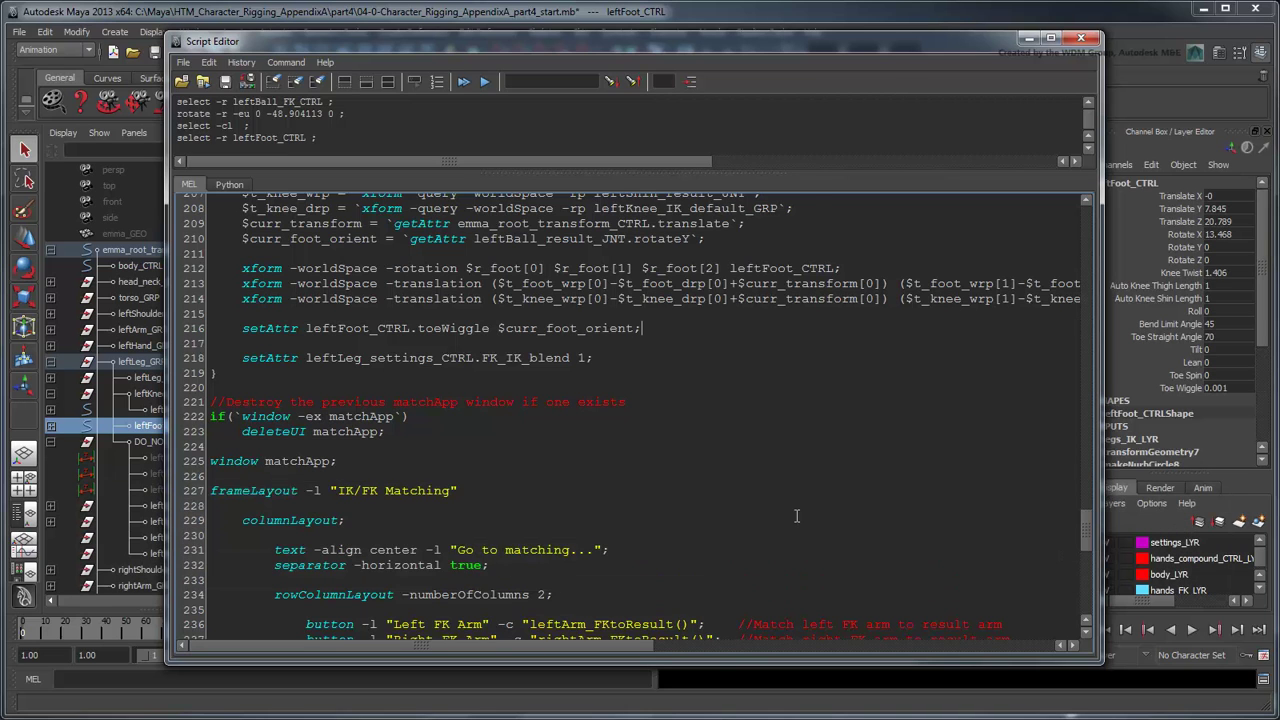
Step: Delete the unused $t_foot and $t_knee translation queries from the left IK leg procedure and execute the script
scroll(797, 516, "up", 3)
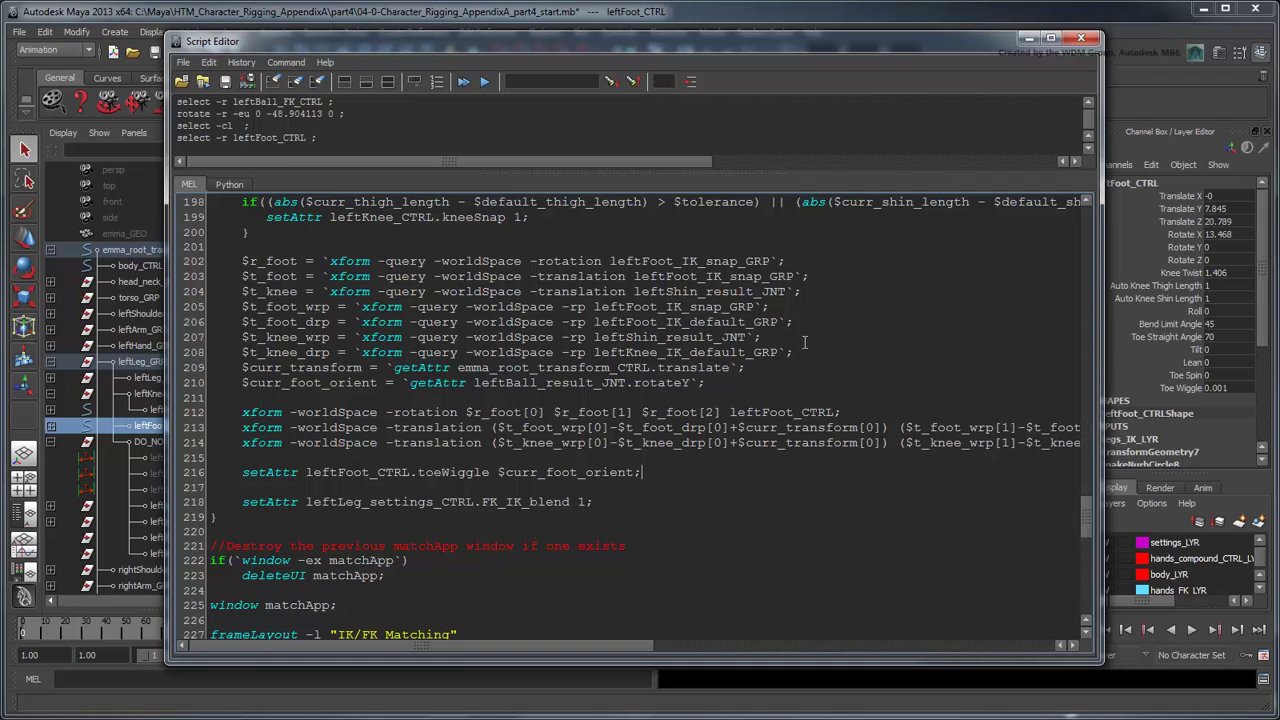
left_click_drag(806, 292, 210, 277)
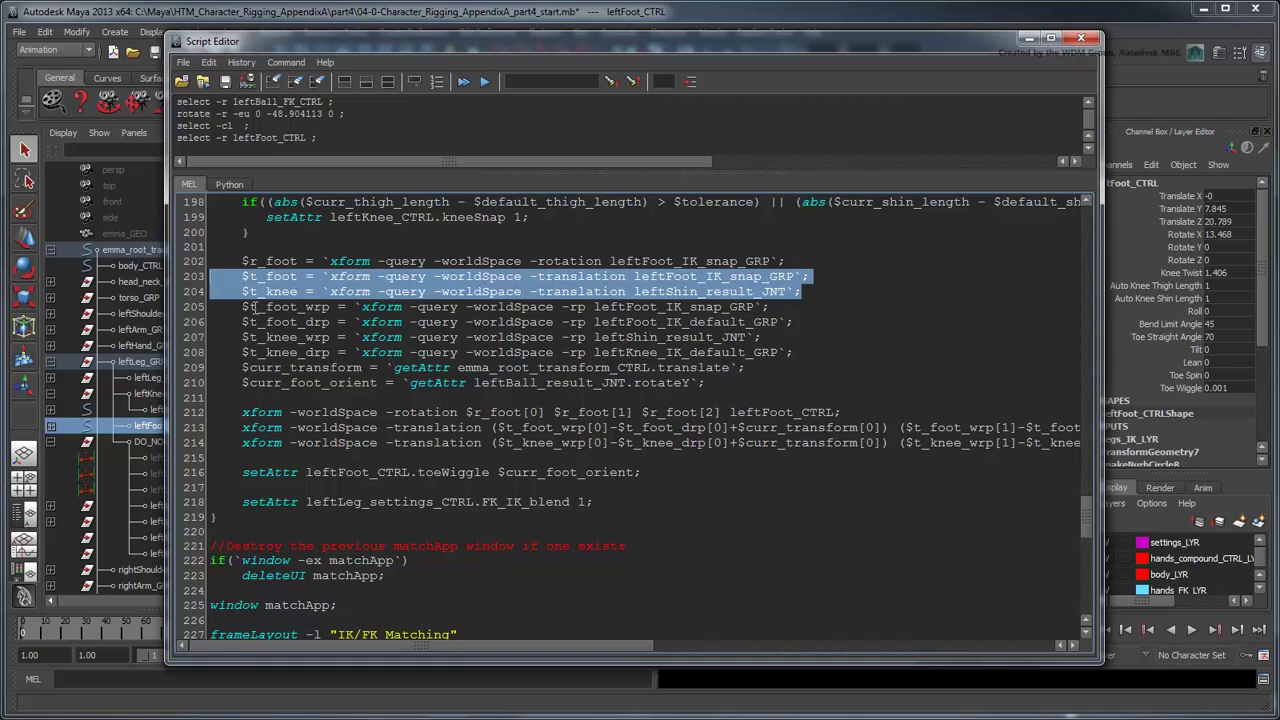
key("Delete")
left_click(463, 82)
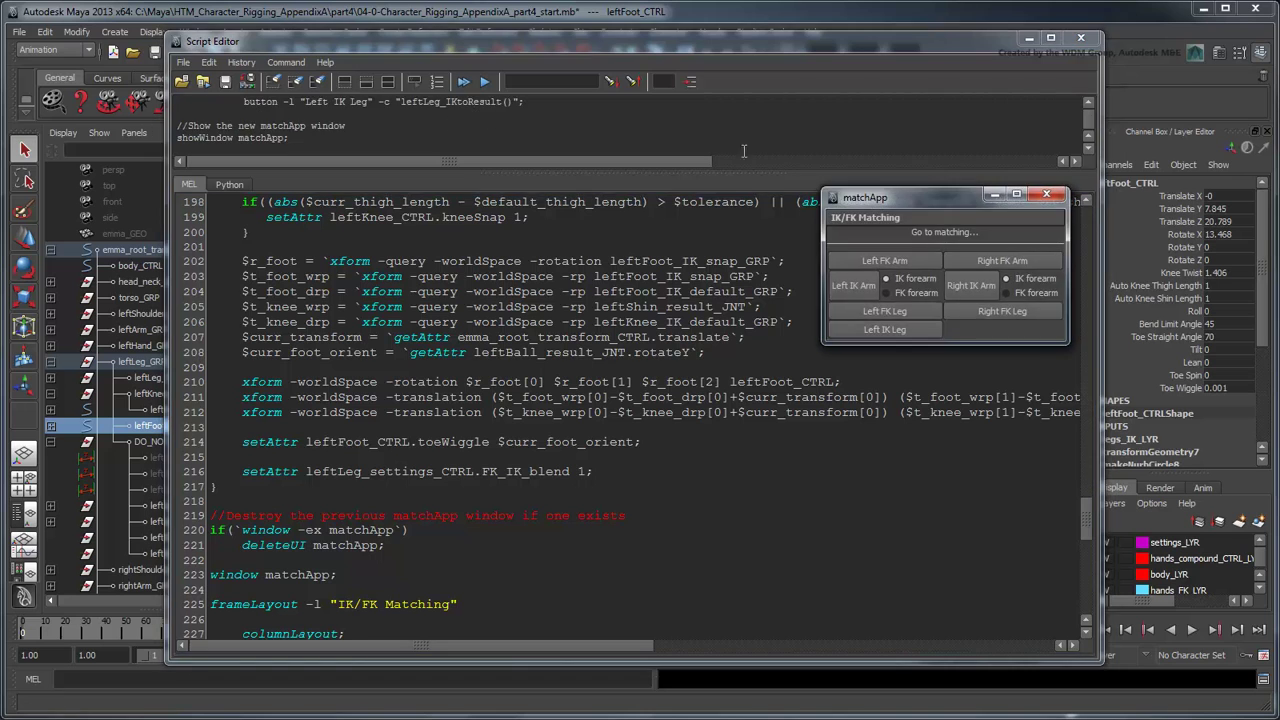
Step: Set the FK / IK Blend of leftLeg_settings_CTRL to 0, apply the Left IK Leg match, and inspect Toe Wiggle on leftFoot_CTRL
left_click(1026, 39)
left_click(722, 434)
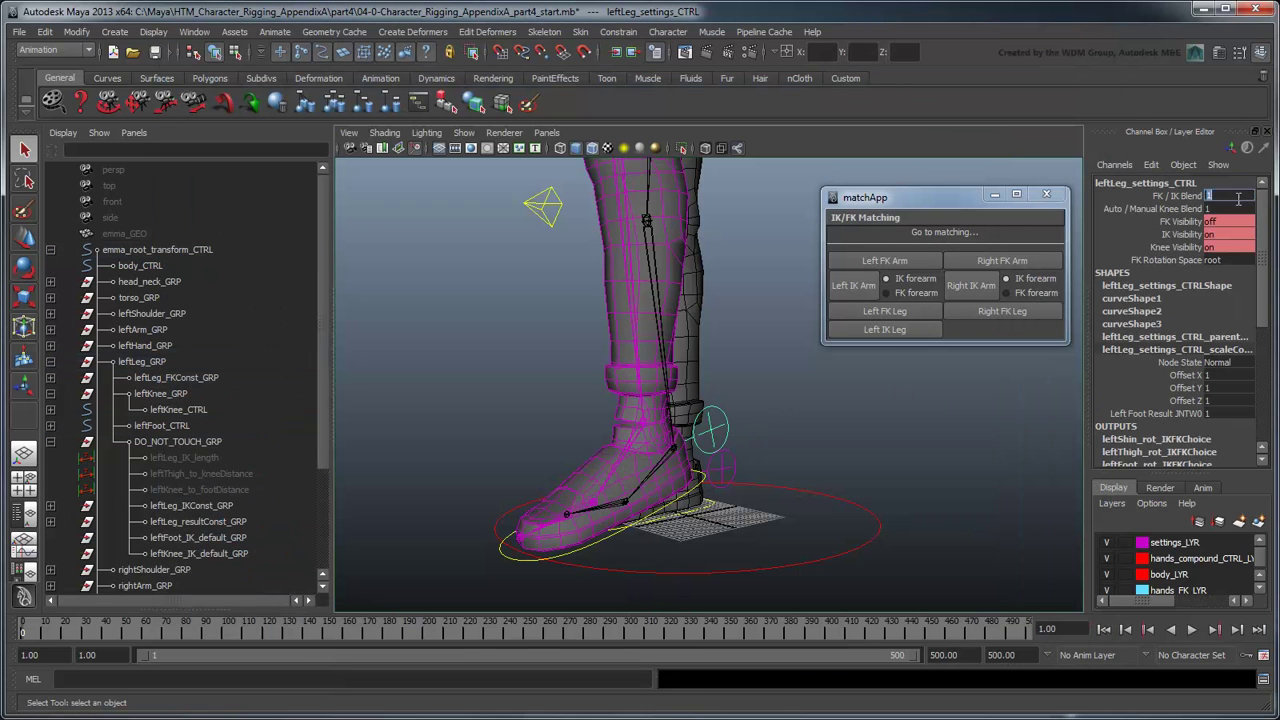
left_click(884, 311)
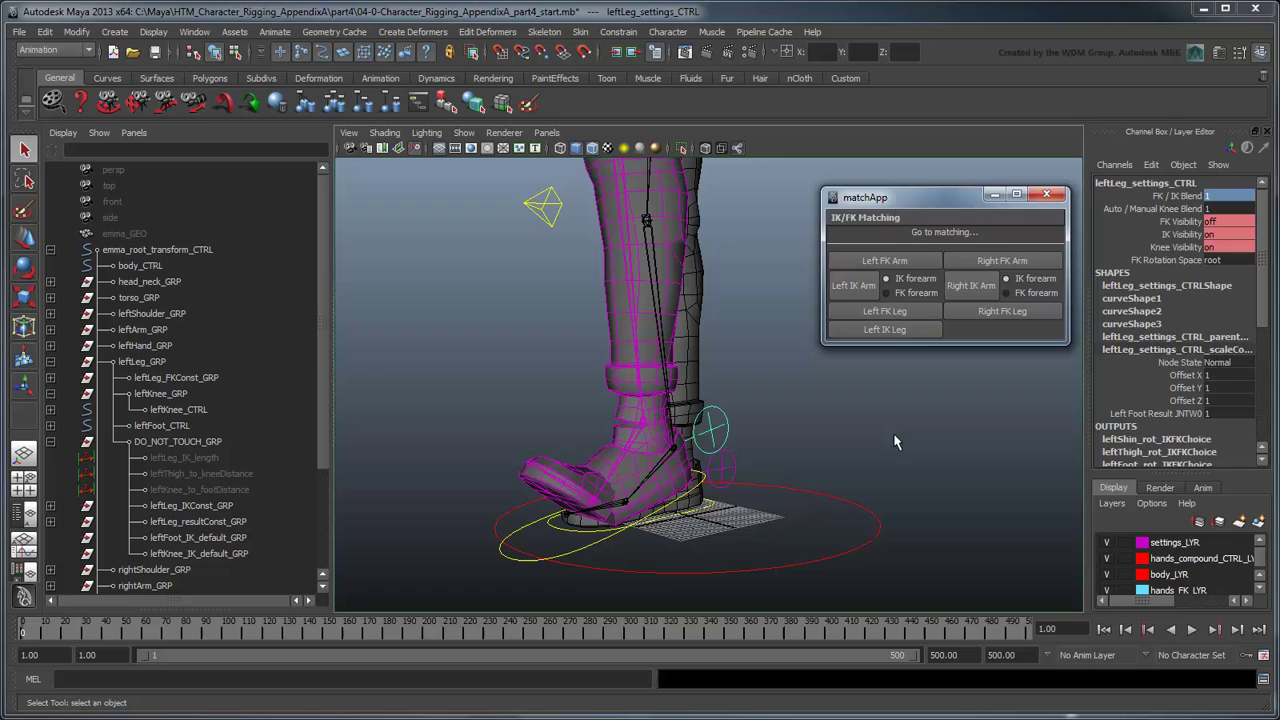
left_click(588, 553)
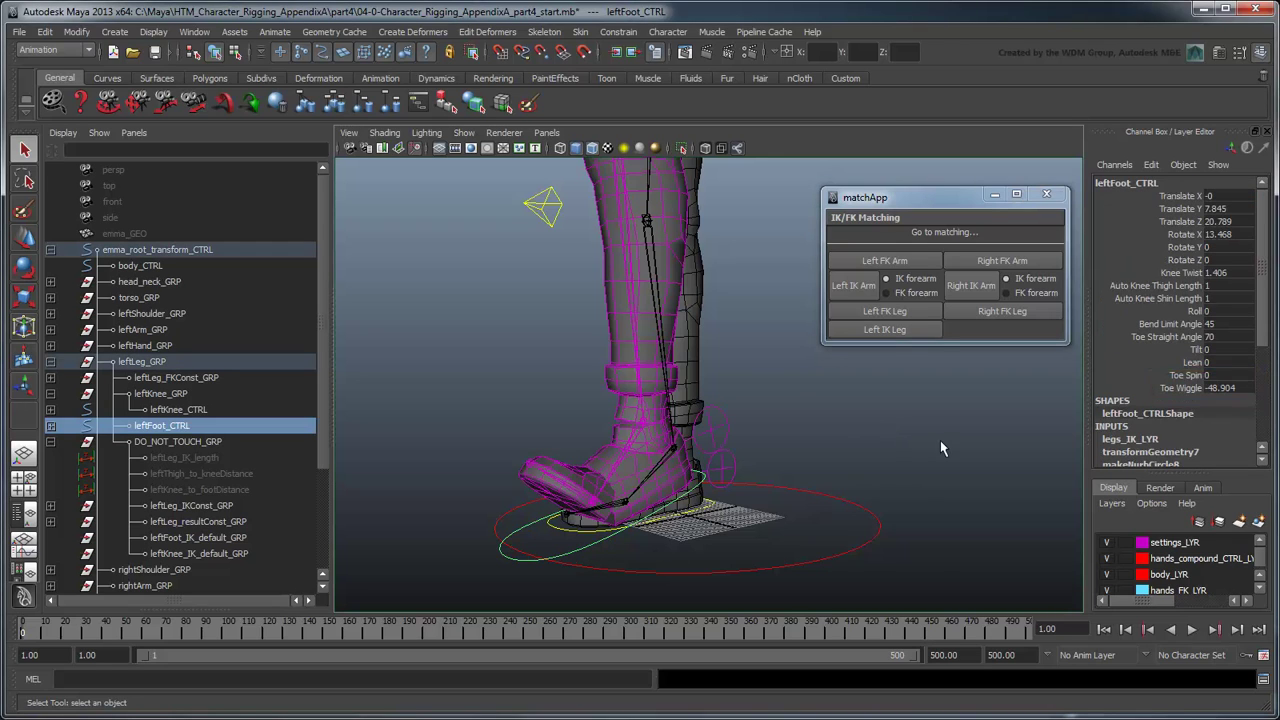
left_click(940, 448)
left_click_drag(940, 448, 967, 470, "alt")
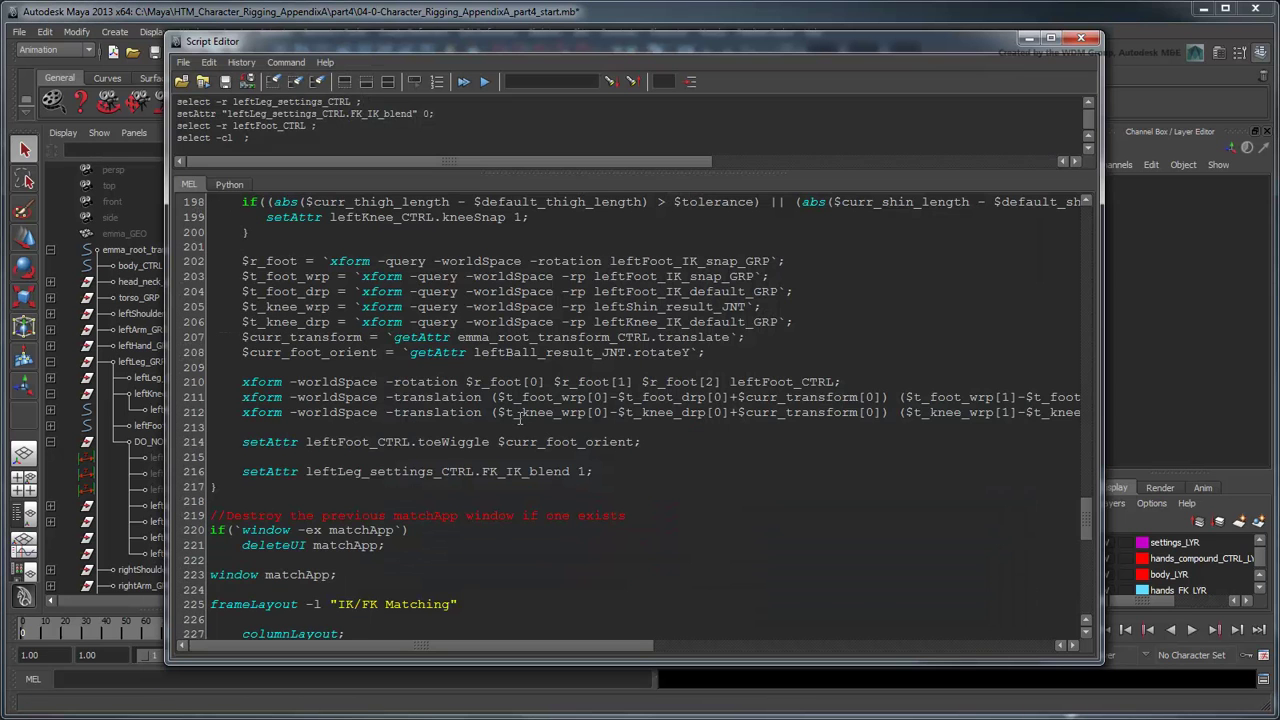
Step: Select the leftLeg_IKtoResult procedure in the script, starting from its comment line
scroll(339, 441, "up", 4)
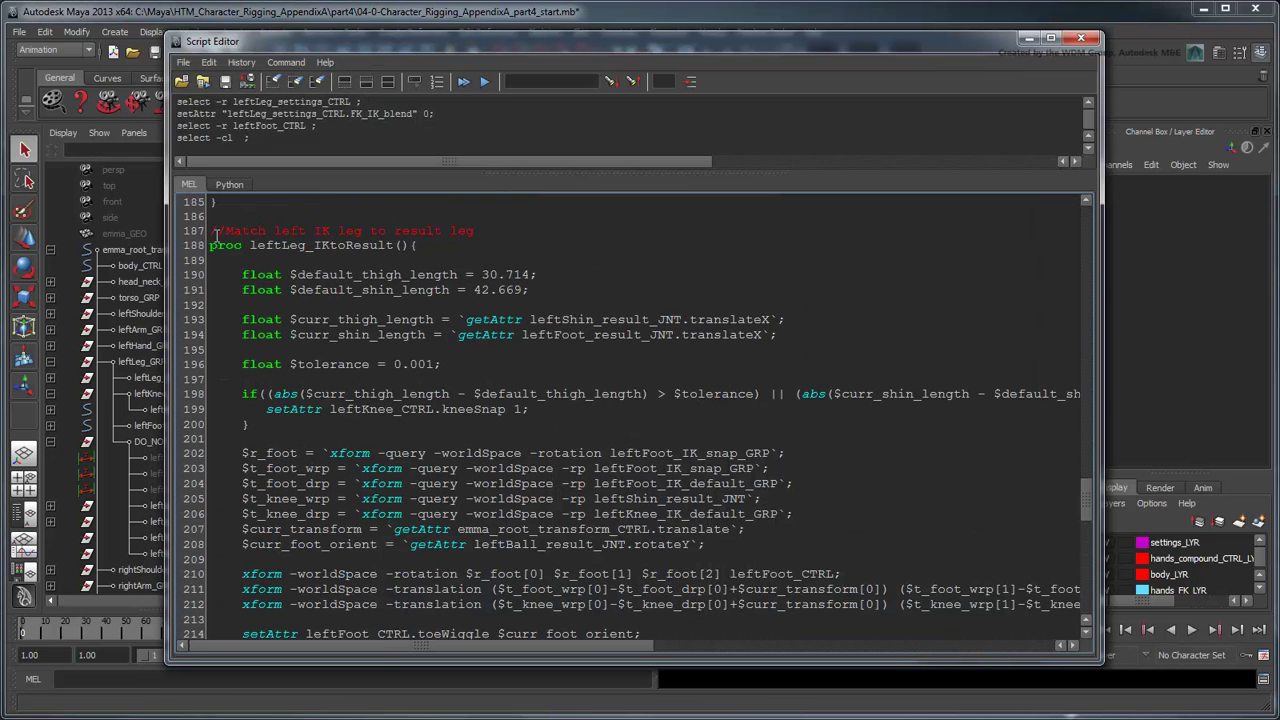
left_click_drag(214, 232, 471, 552)
scroll(465, 497, "up", 2)
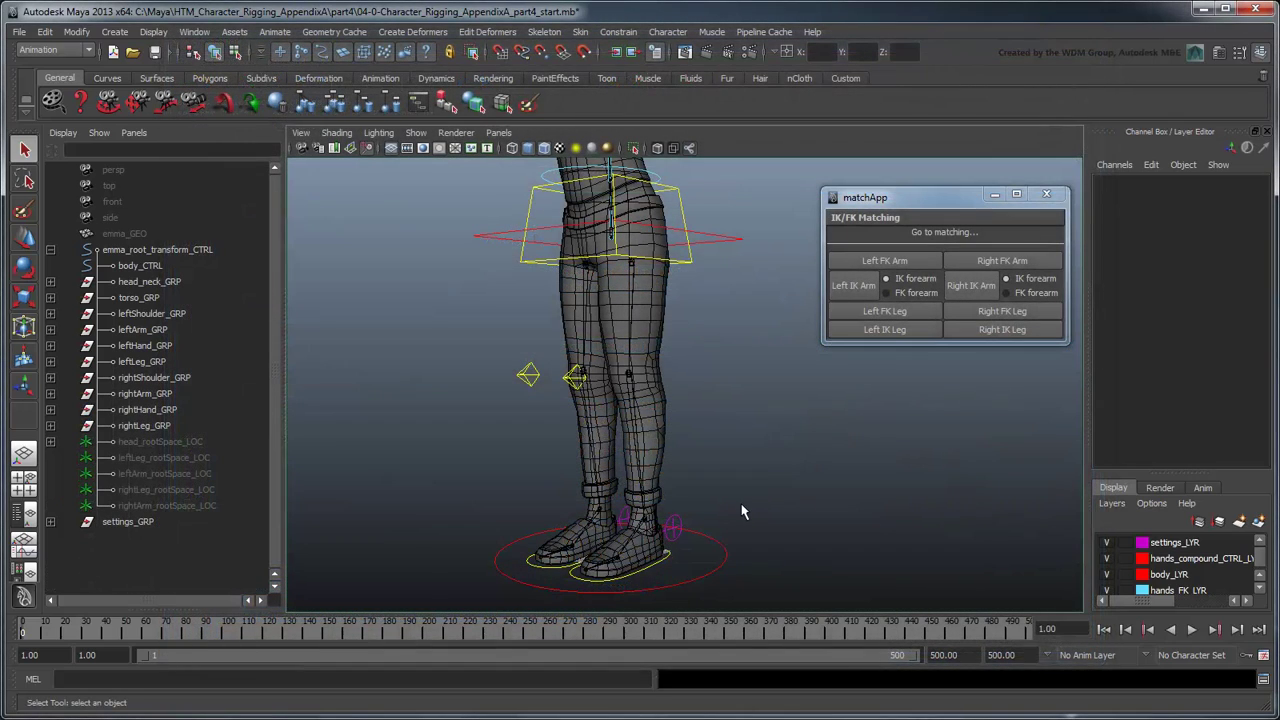
Step: Set FK / IK Blend and Auto / Manual Knee Blend to 0 on both rightLeg_settings_CTRL and leftLeg_settings_CTRL
left_click(640, 527)
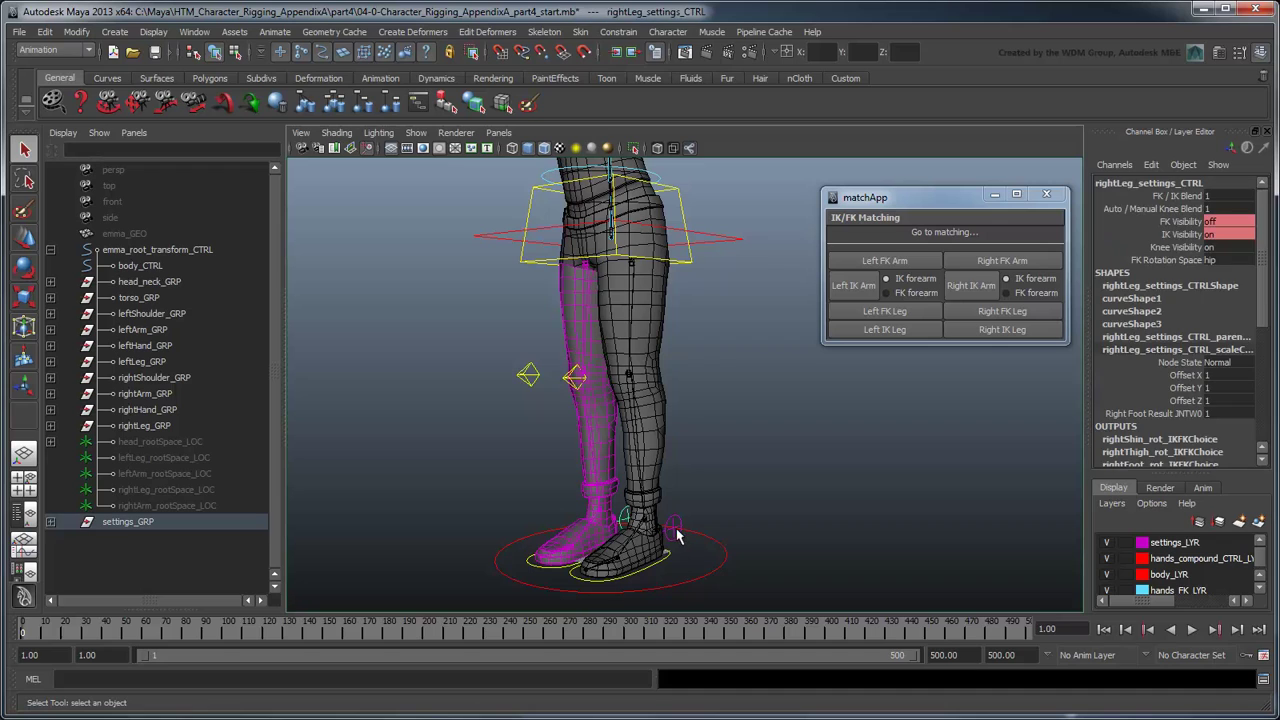
left_click(677, 533, "shift")
double_click(1226, 209)
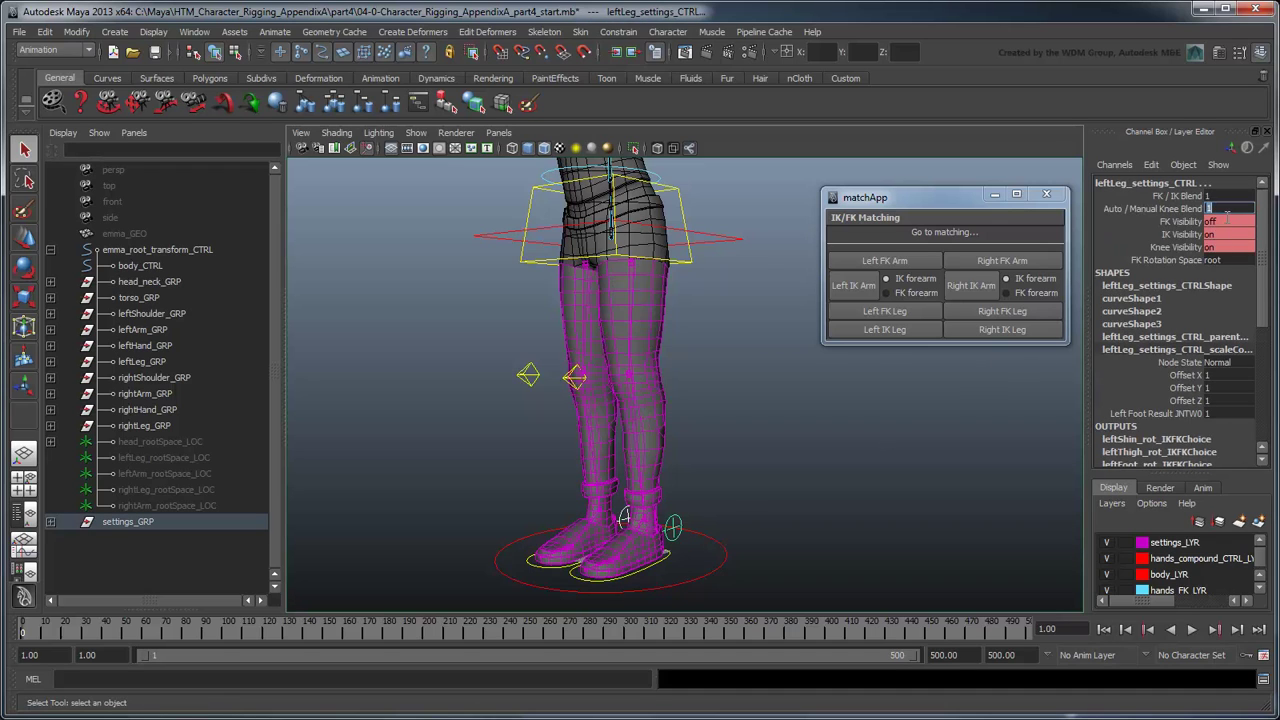
type("0")
key("Return")
Step: Rotate the right thigh's FK control to swing the leg forward, and turn rightFoot_FK_CTRL sideways
left_click(581, 353)
key("e")
left_click_drag(562, 330, 540, 288)
left_click(495, 492)
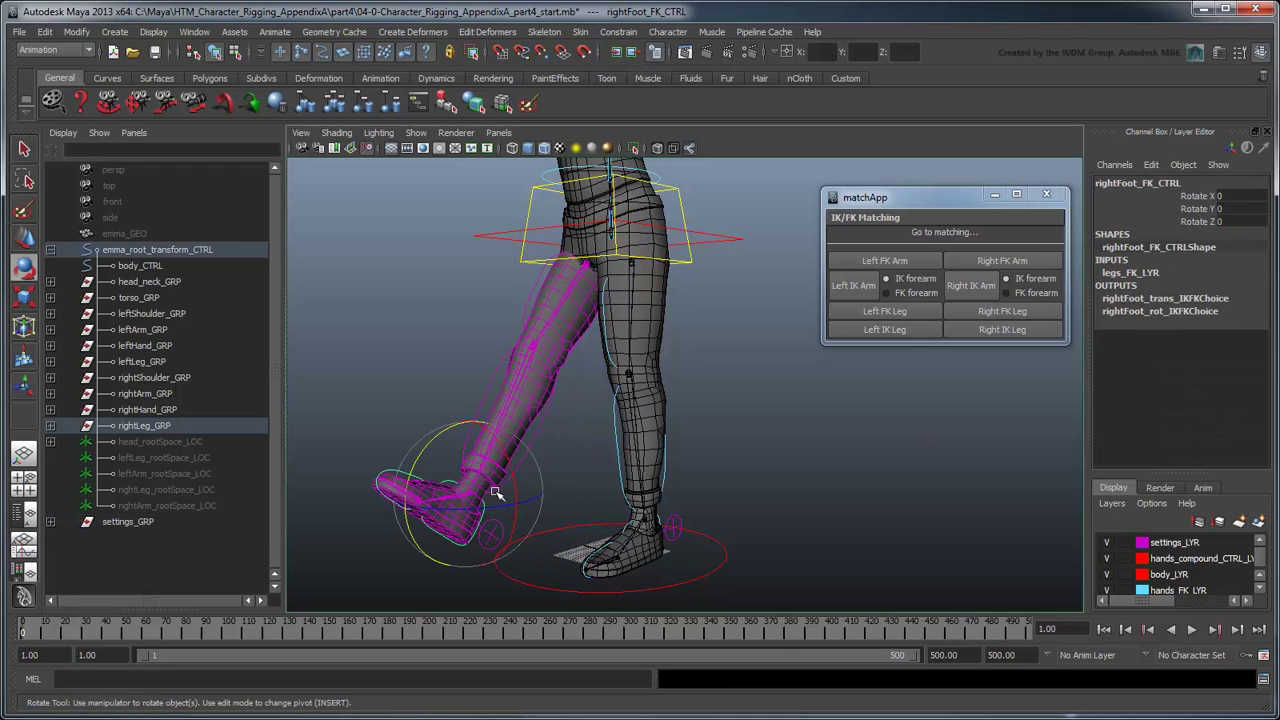
left_click(700, 480)
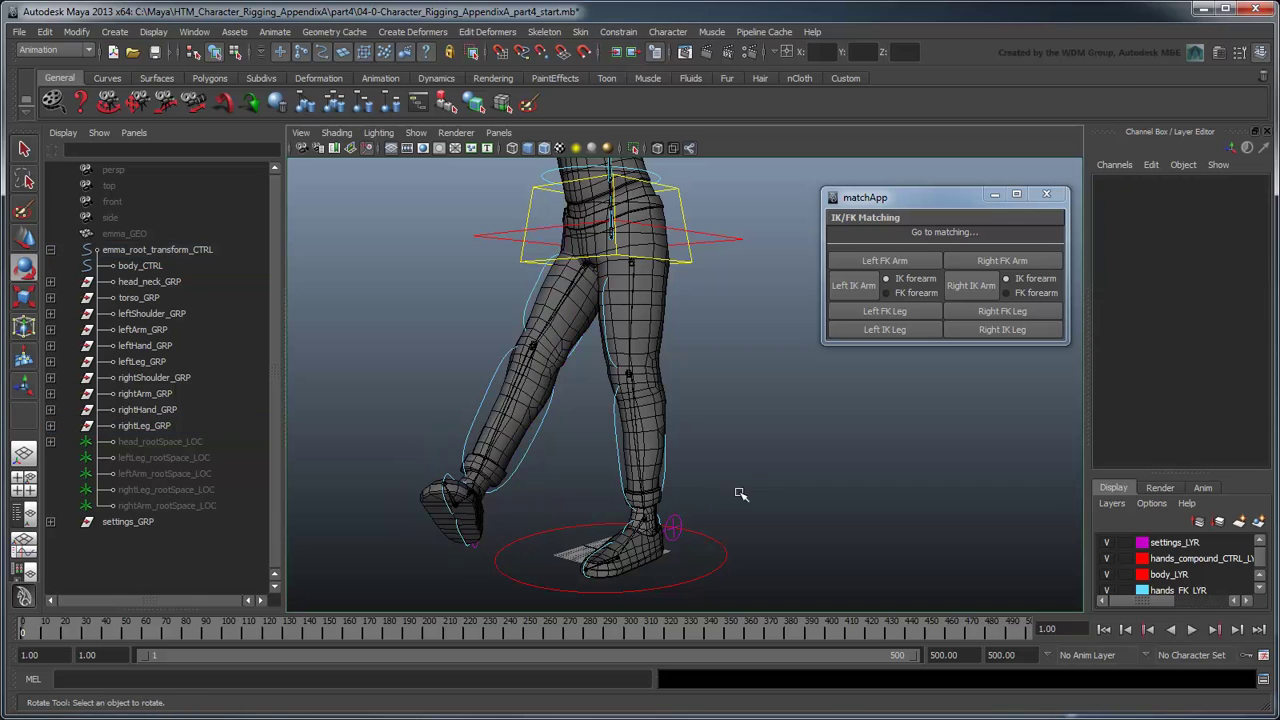
Step: Apply the Right IK Leg match and scrub the FK / IK Blend of rightLeg_settings_CTRL to compare the two poses
left_click(1000, 338)
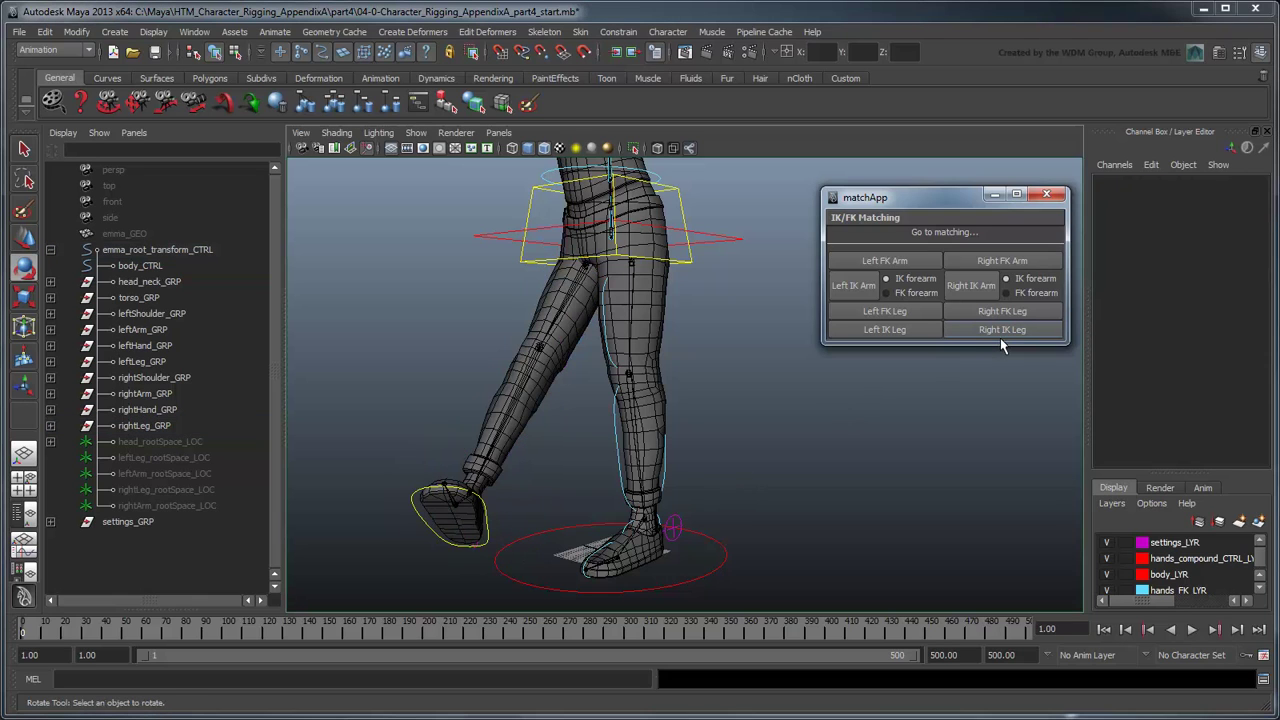
left_click(462, 560)
mouse_move(993, 470)
middle_mouse_down()
mouse_move(945, 470)
mouse_move(1006, 474)
middle_mouse_up()
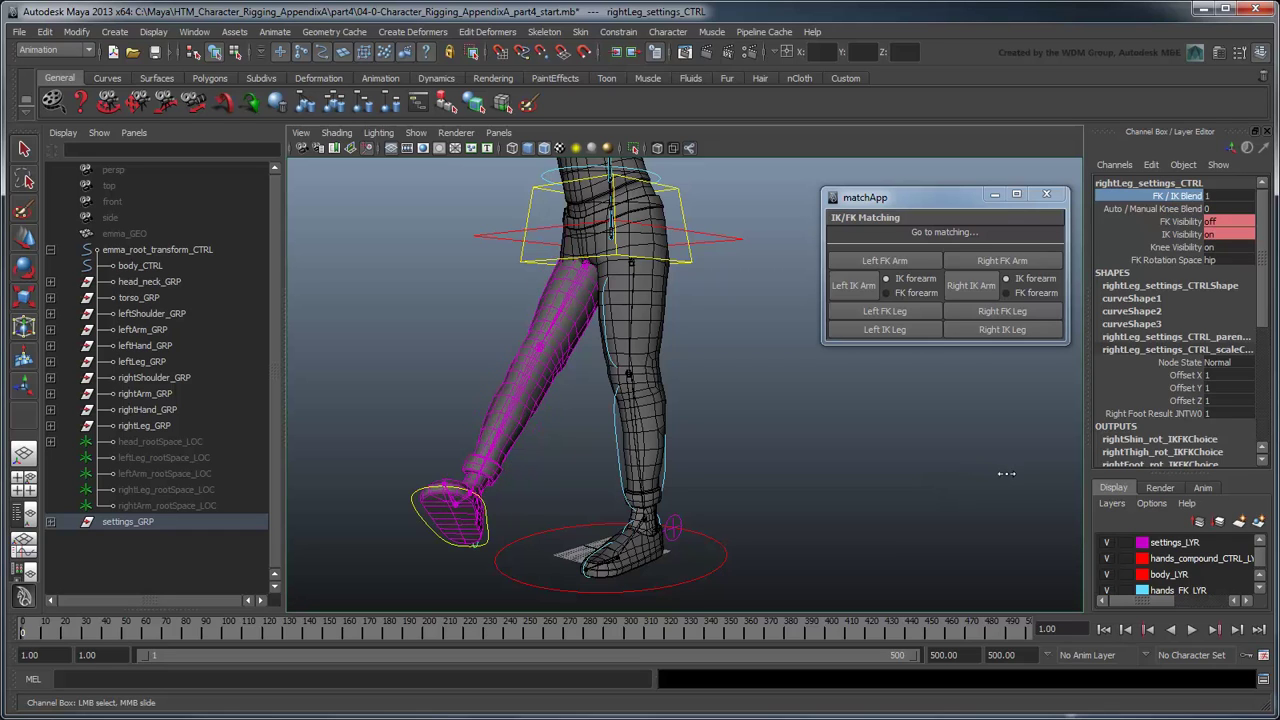
left_click(1005, 476)
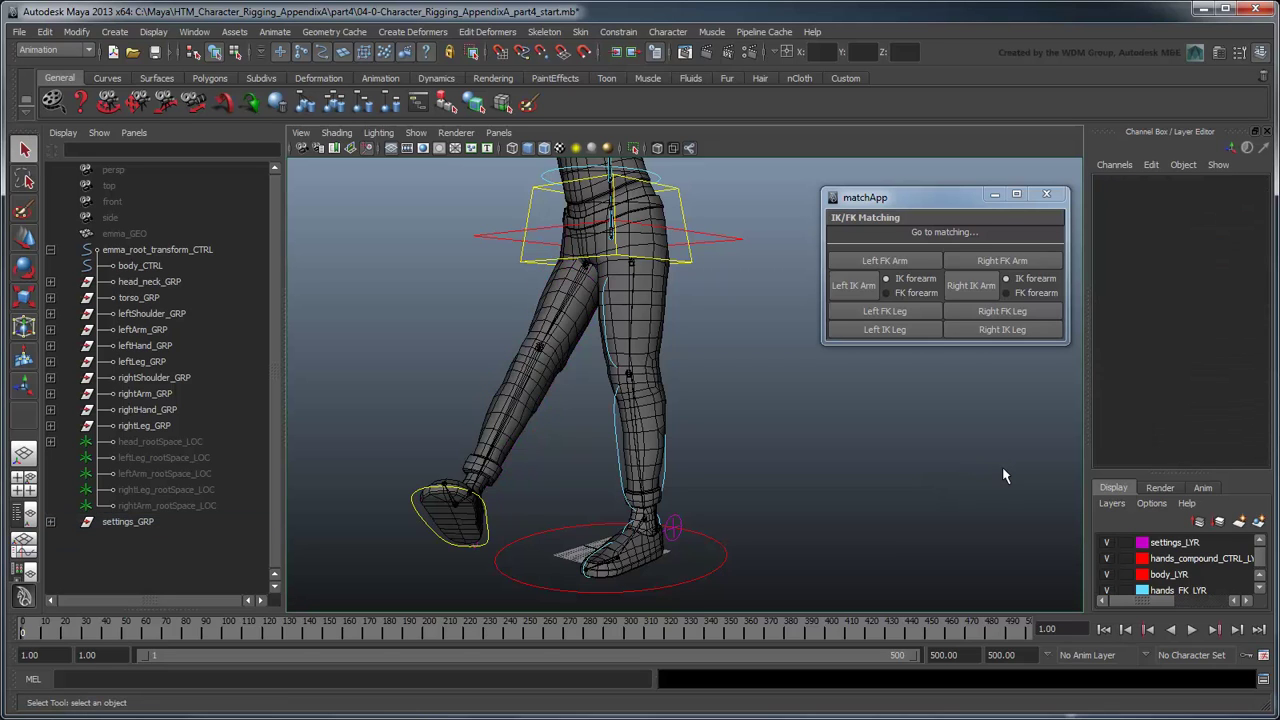